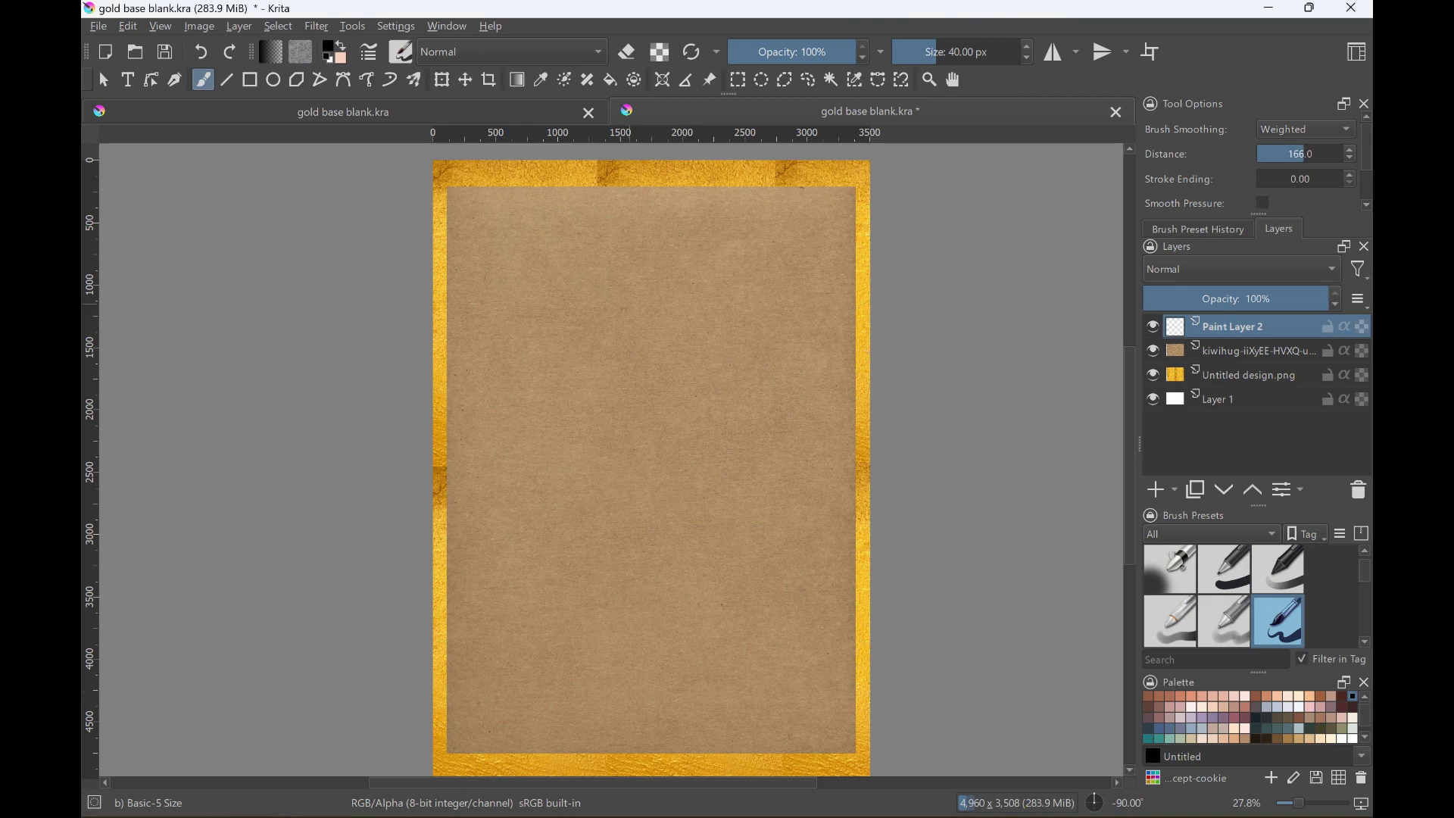
# - Draw the cat's head outline with its left and right cheeks
pyautogui.moveTo(593, 324)
pyautogui.mouseDown()
pyautogui.moveTo(575, 379)
pyautogui.moveTo(639, 341)
pyautogui.moveTo(689, 349)
pyautogui.moveTo(675, 349)
pyautogui.moveTo(699, 305)
pyautogui.moveTo(710, 365)
pyautogui.mouseUp()
pyautogui.hotkey('ctrl', 'z')
pyautogui.hotkey('ctrl', 'z')
pyautogui.hotkey('ctrl', 'z')
pyautogui.moveTo(574, 377); pyautogui.dragTo(600, 450)
pyautogui.moveTo(709, 366); pyautogui.dragTo(689, 440)
pyautogui.hotkey('ctrl', 'z')
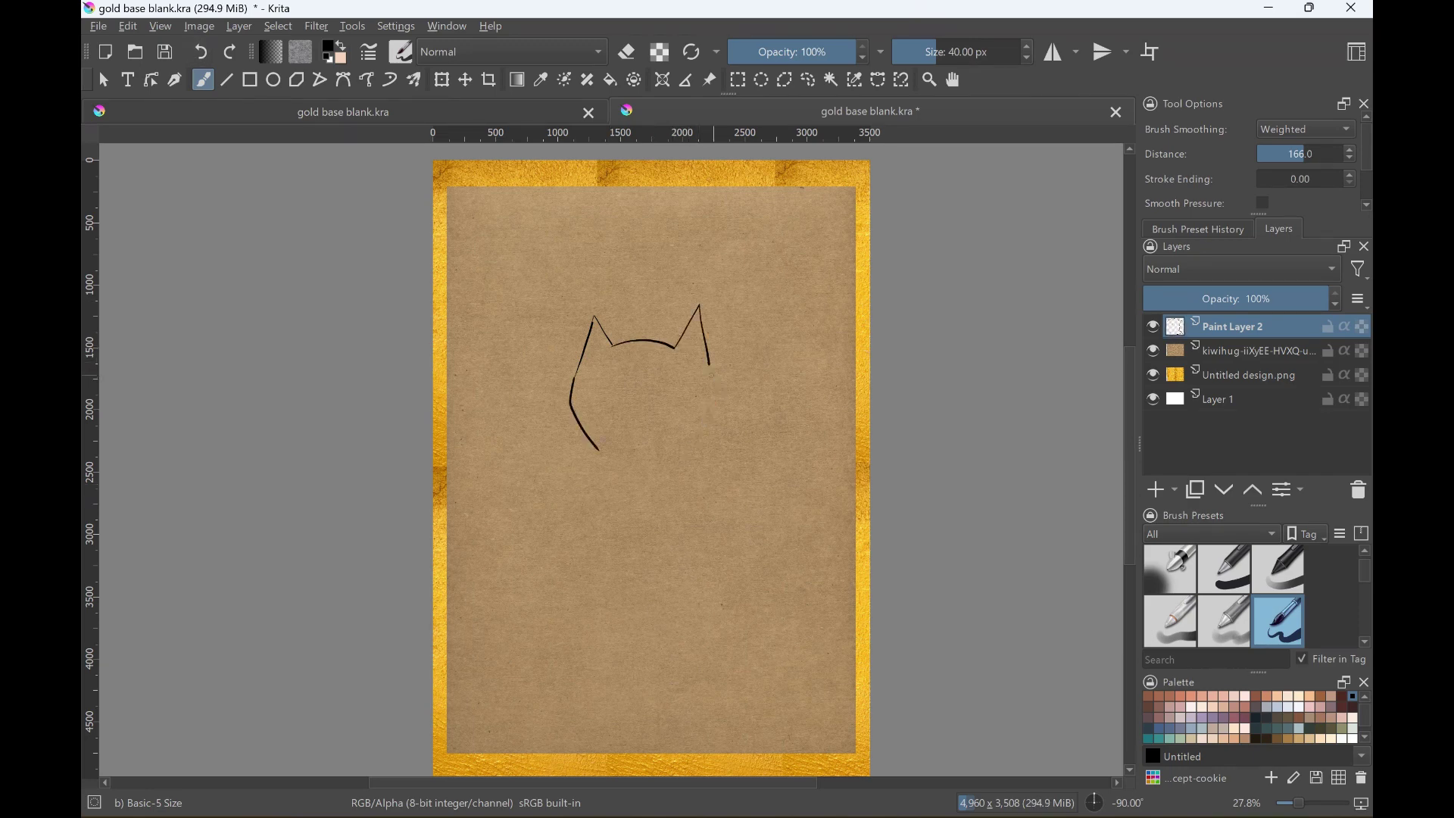
pyautogui.moveTo(710, 366); pyautogui.dragTo(690, 439)
# - Sketch the body sides below the head, then undo the lower body strokes
pyautogui.moveTo(598, 454); pyautogui.dragTo(570, 528)
pyautogui.moveTo(694, 441); pyautogui.dragTo(736, 547)
pyautogui.moveTo(568, 526); pyautogui.dragTo(551, 583)
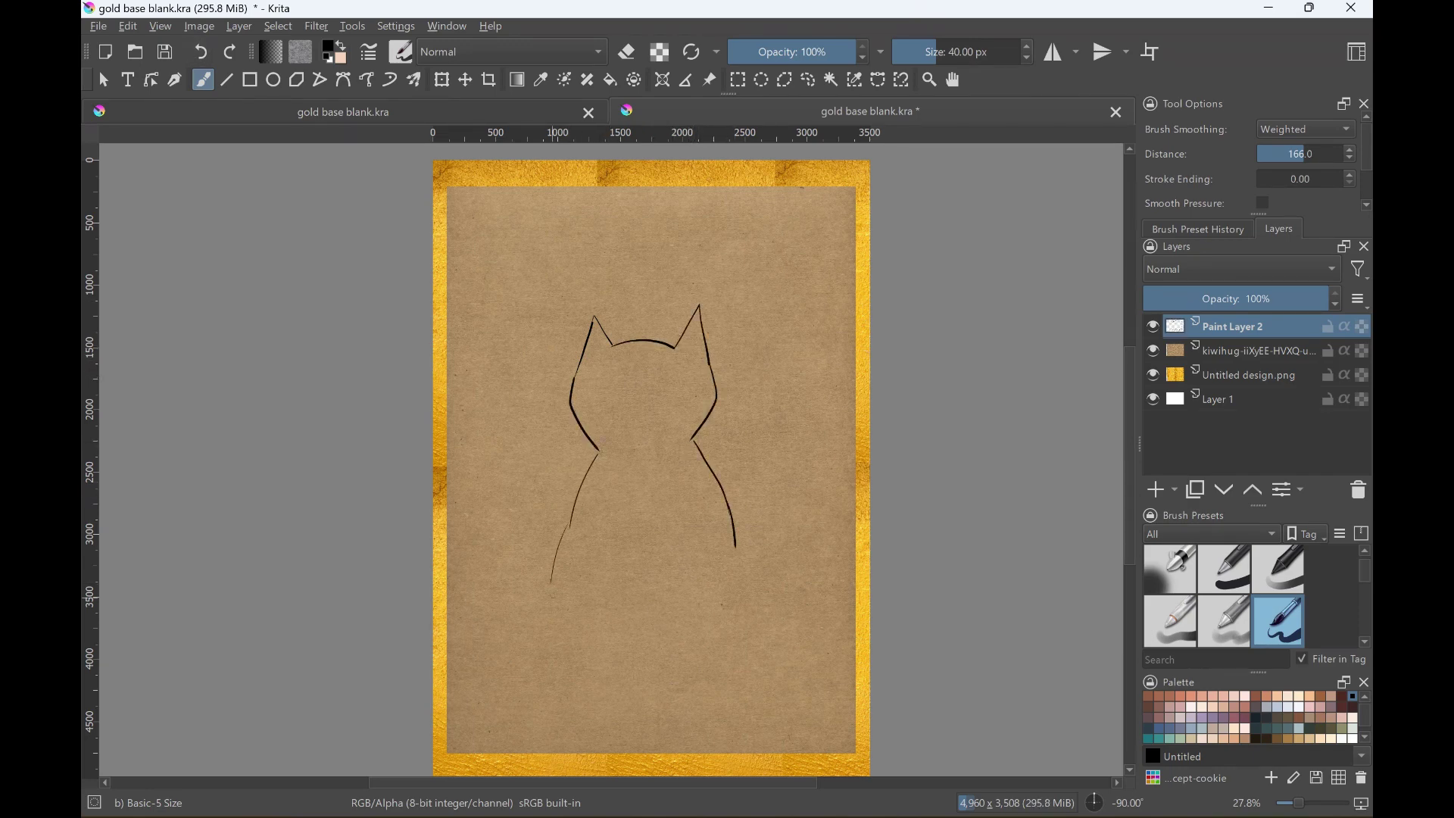
pyautogui.moveTo(596, 463); pyautogui.dragTo(552, 580)
pyautogui.moveTo(697, 444); pyautogui.dragTo(743, 572)
pyautogui.moveTo(550, 580); pyautogui.dragTo(553, 636)
pyautogui.moveTo(743, 573); pyautogui.dragTo(752, 656)
pyautogui.moveTo(545, 611); pyautogui.dragTo(547, 661)
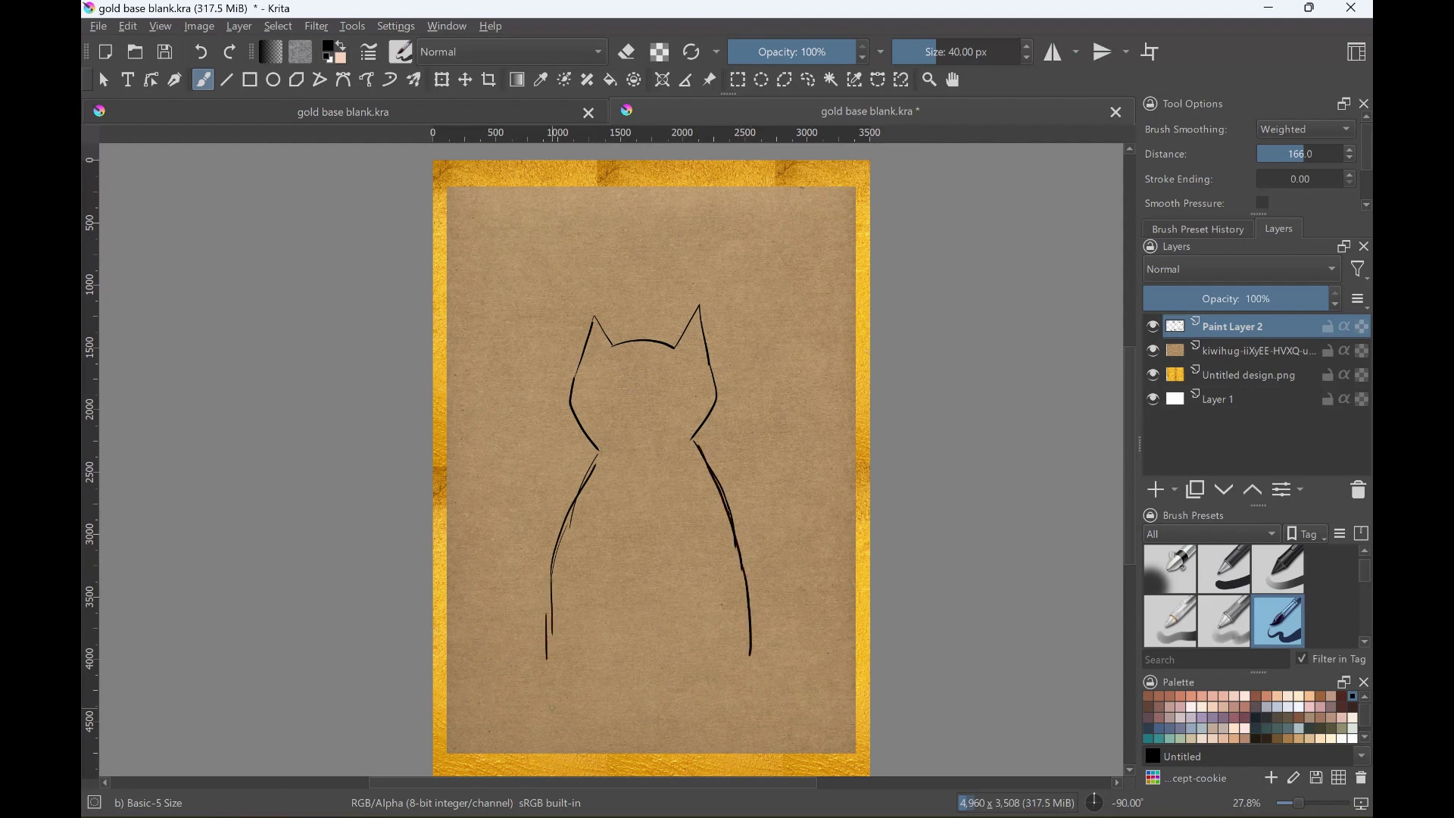
pyautogui.hotkey('ctrl', 'z')
pyautogui.hotkey('ctrl', 'z')
pyautogui.hotkey('alt', 'v')
pyautogui.press('Escape')
pyautogui.hotkey('ctrl', 'z')
pyautogui.hotkey('ctrl', 'z')
# - Draw long curves down both body sides forming the feet and haunches
pyautogui.hotkey('ctrl', 'z')
pyautogui.moveTo(571, 527); pyautogui.dragTo(622, 690)
pyautogui.moveTo(737, 542)
pyautogui.mouseDown()
pyautogui.moveTo(696, 682)
pyautogui.moveTo(627, 715)
pyautogui.moveTo(695, 717)
pyautogui.moveTo(698, 680)
pyautogui.mouseUp()
pyautogui.moveTo(573, 560)
pyautogui.mouseDown()
pyautogui.moveTo(532, 661)
pyautogui.moveTo(626, 690)
pyautogui.mouseUp()
pyautogui.moveTo(739, 564)
pyautogui.mouseDown()
pyautogui.moveTo(746, 697)
pyautogui.moveTo(739, 544)
pyautogui.moveTo(767, 630)
pyautogui.mouseUp()
pyautogui.hotkey('ctrl', 'z')
pyautogui.hotkey('ctrl', 'z')
pyautogui.hotkey('ctrl', 'z')
pyautogui.moveTo(740, 566); pyautogui.dragTo(700, 691)
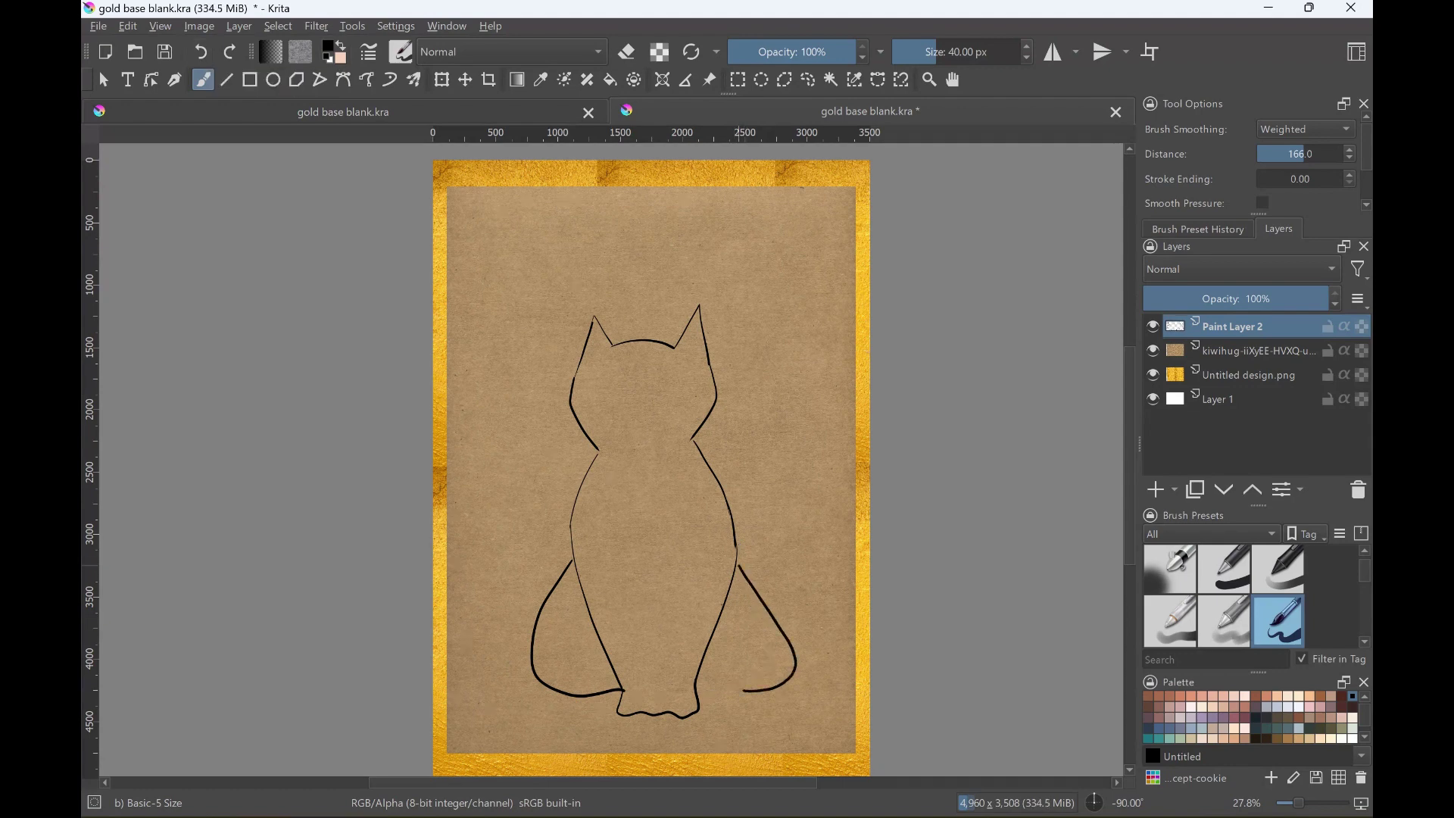
# - Draw the long tail up the left side and nudge the cat slightly upward
pyautogui.moveTo(496, 356); pyautogui.dragTo(561, 573)
pyautogui.moveTo(494, 356)
pyautogui.mouseDown()
pyautogui.moveTo(517, 296)
pyautogui.moveTo(500, 369)
pyautogui.moveTo(532, 492)
pyautogui.moveTo(574, 560)
pyautogui.mouseUp()
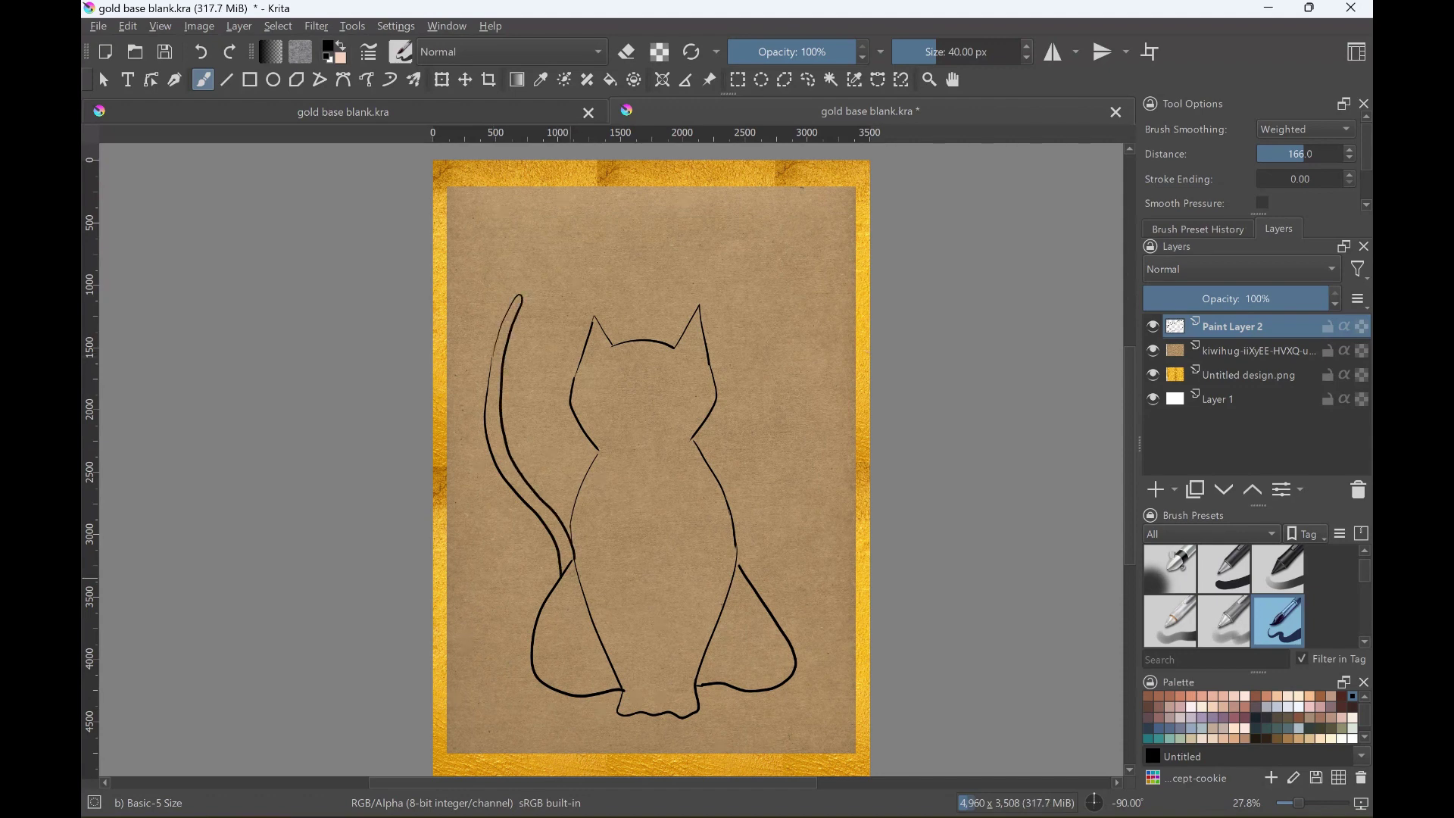
pyautogui.press('t')
pyautogui.moveTo(644, 493); pyautogui.dragTo(649, 467)
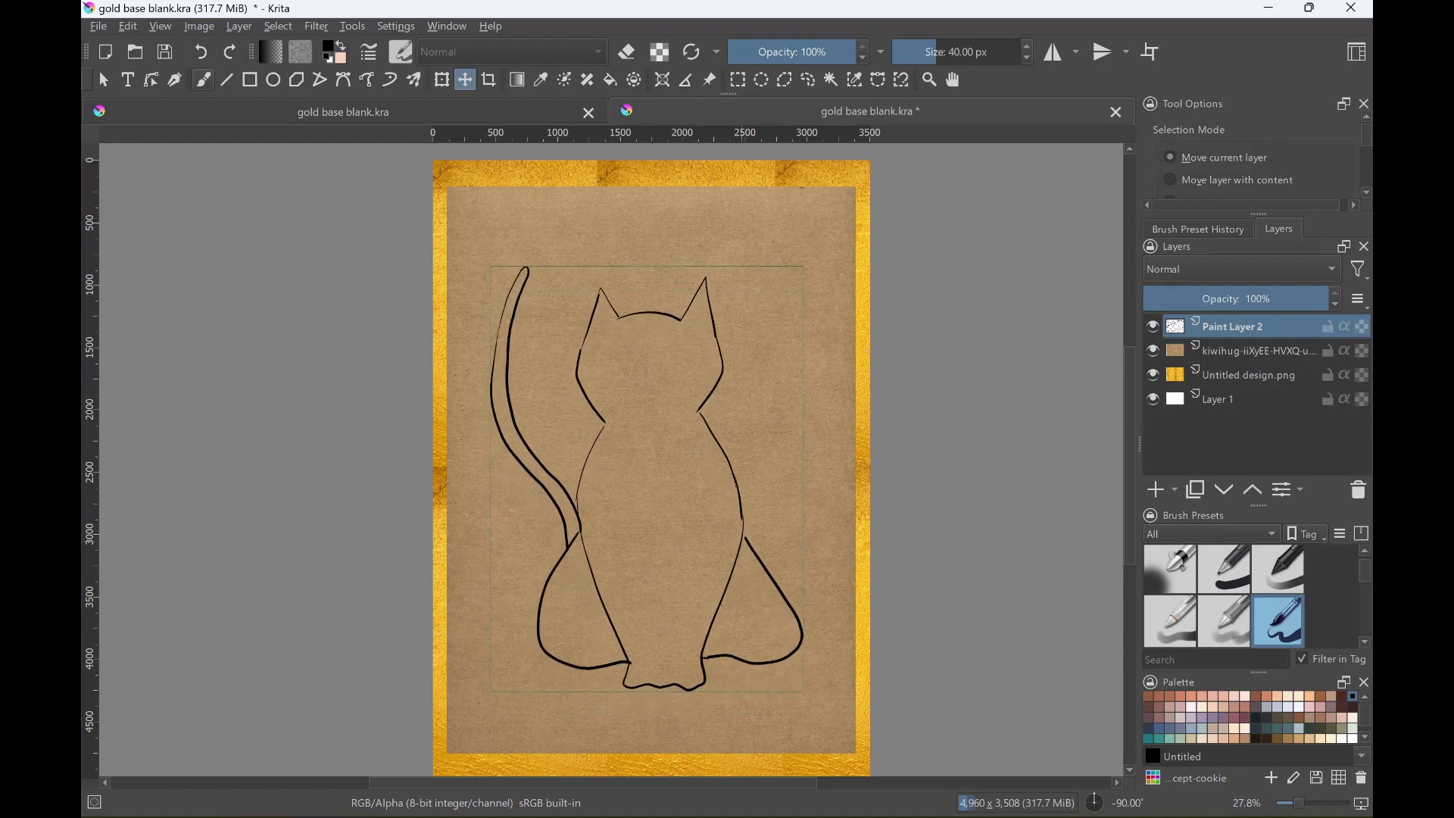
# - Erase part of the cat's lower-right line and reselect the Basic-5 Size brush
pyautogui.press('b')
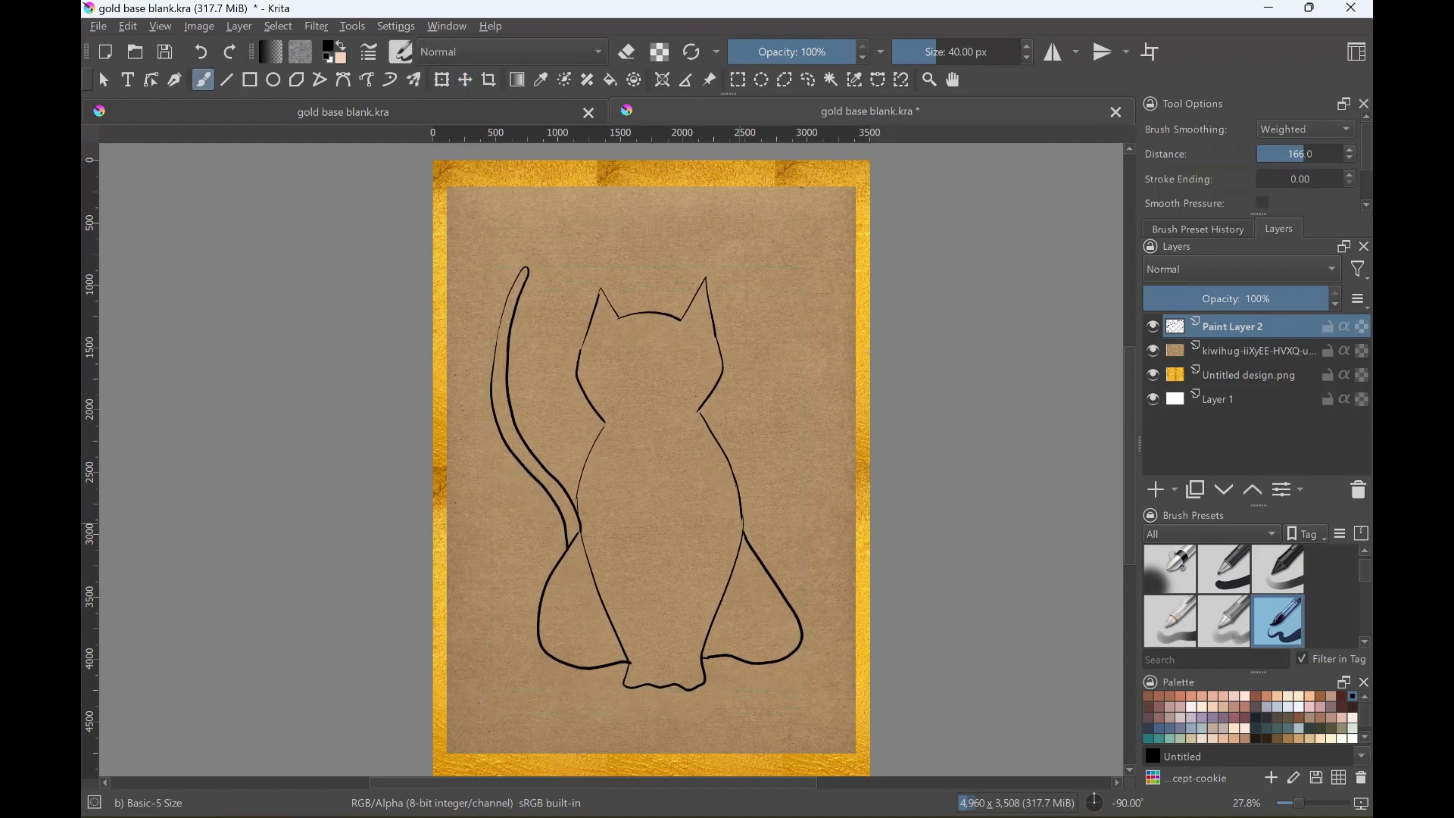
pyautogui.press('e')
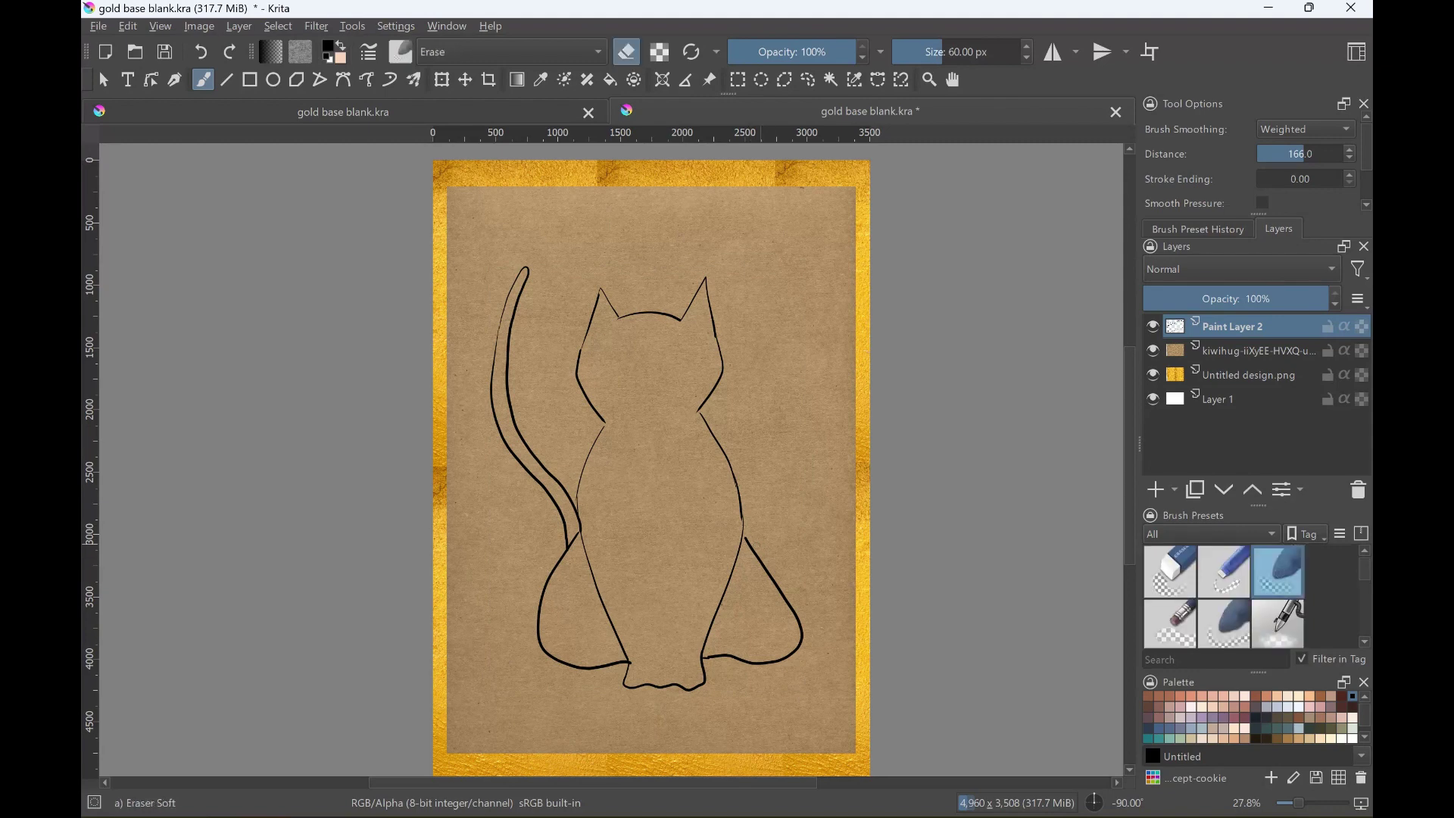
pyautogui.moveTo(748, 539)
pyautogui.mouseDown()
pyautogui.moveTo(799, 653)
pyautogui.moveTo(725, 658)
pyautogui.moveTo(767, 653)
pyautogui.mouseUp()
pyautogui.scroll(-2, 1250, 595)
pyautogui.scroll(-2, 1250, 595)
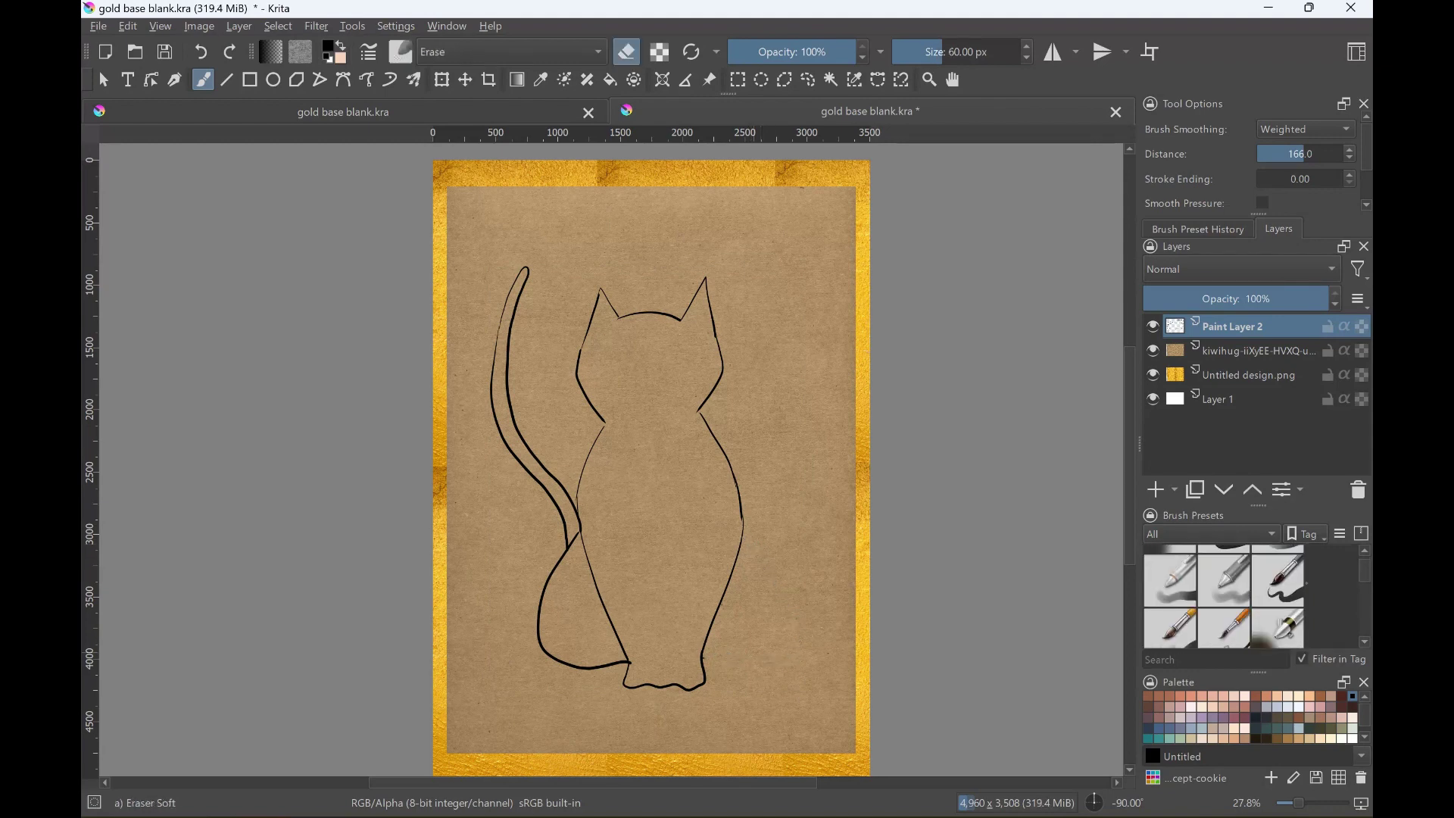
pyautogui.click(1278, 580)
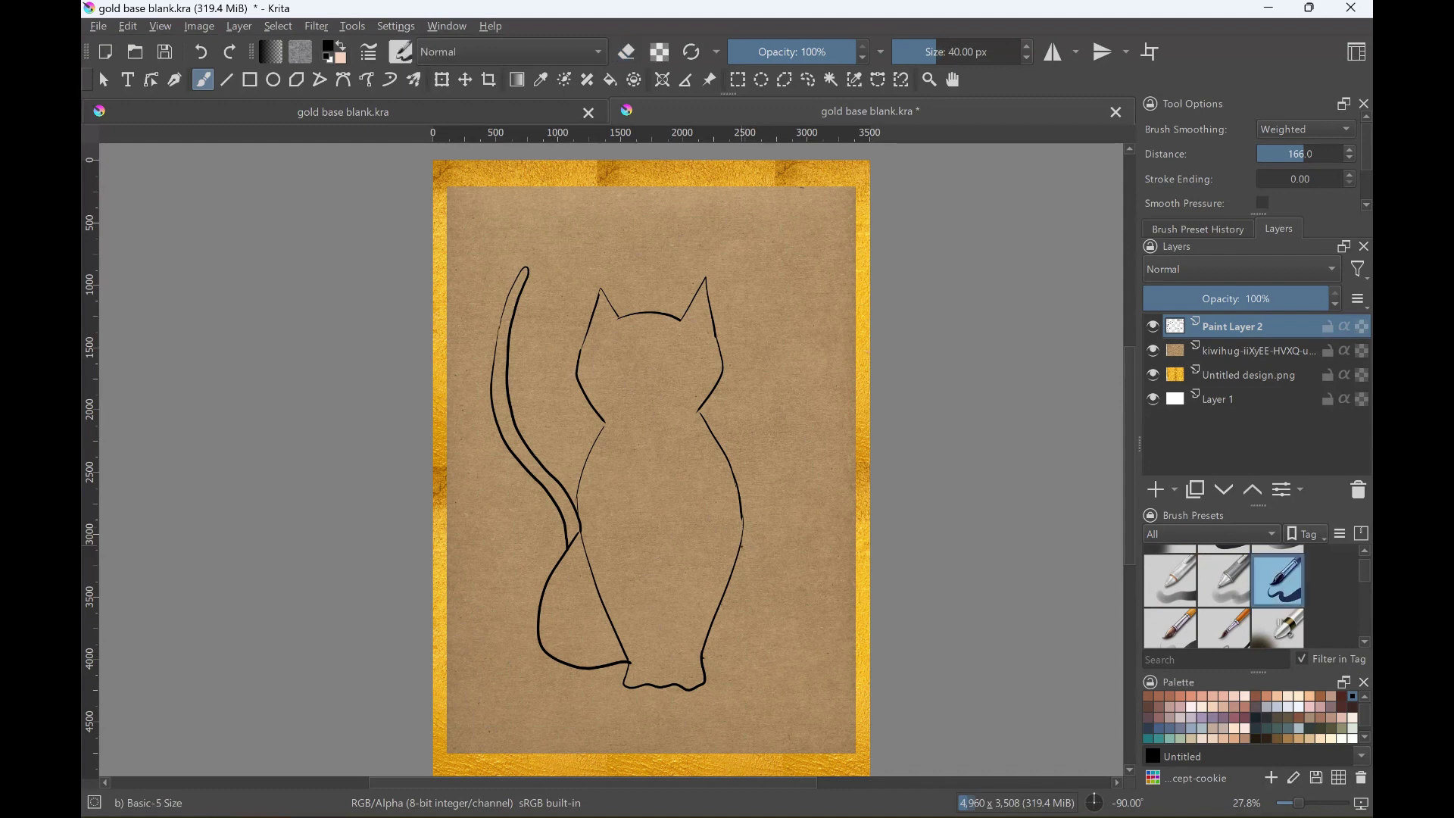
# - Redraw the right haunch curve running up from the foot
pyautogui.moveTo(742, 547); pyautogui.dragTo(802, 647)
pyautogui.hotkey('ctrl', 'z')
pyautogui.moveTo(705, 659)
pyautogui.mouseDown()
pyautogui.moveTo(792, 653)
pyautogui.moveTo(799, 614)
pyautogui.moveTo(746, 536)
pyautogui.mouseUp()
pyautogui.hotkey('ctrl', 'z')
pyautogui.hotkey('ctrl', 'z')
pyautogui.moveTo(705, 660); pyautogui.dragTo(748, 543)
pyautogui.moveTo(581, 538); pyautogui.dragTo(608, 413)
# - Redraw the left and right body edge lines and thicken the head's left side
pyautogui.hotkey('ctrl', 'z')
pyautogui.moveTo(580, 522); pyautogui.dragTo(608, 421)
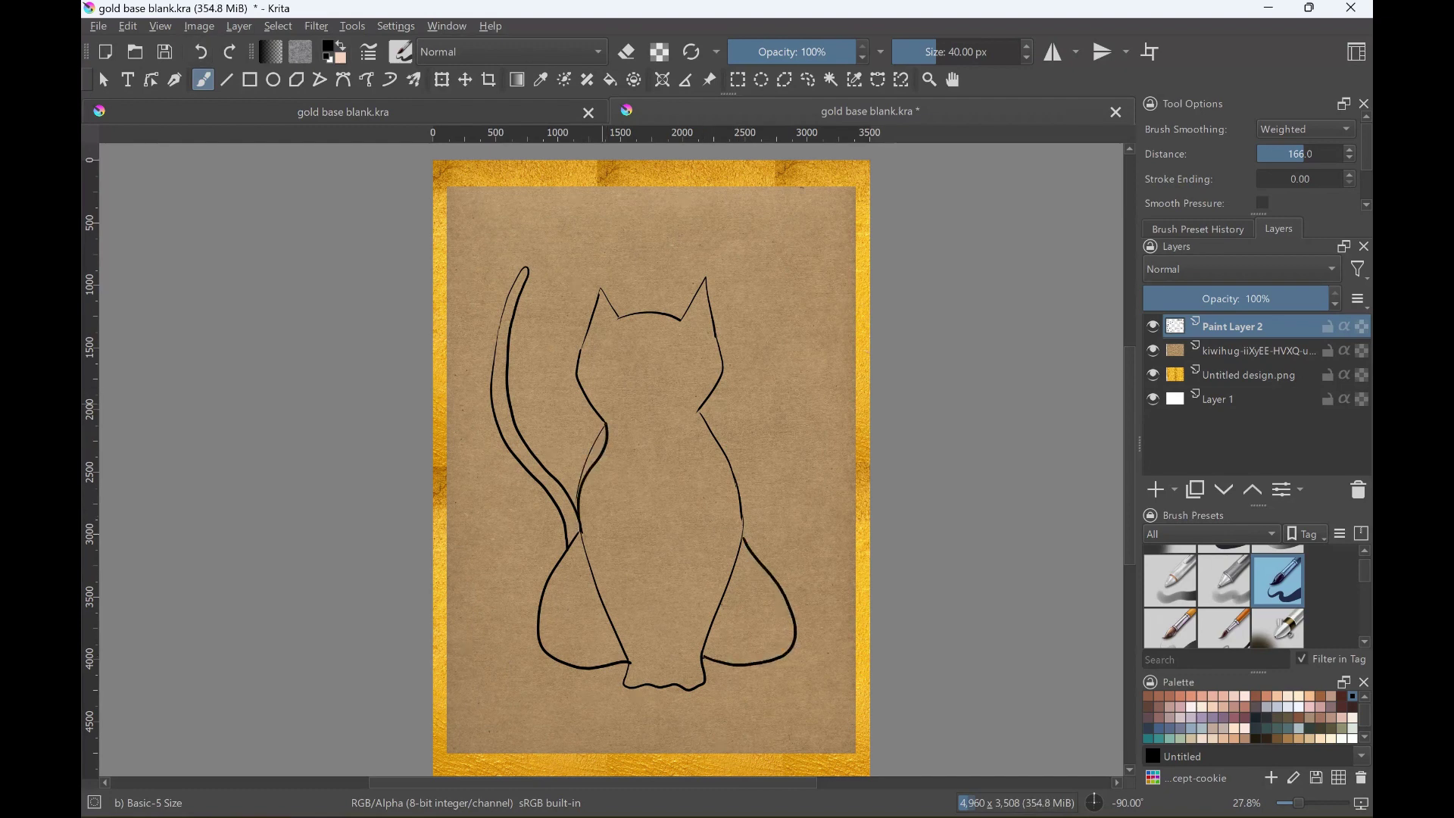
pyautogui.moveTo(699, 409); pyautogui.dragTo(739, 526)
pyautogui.hotkey('ctrl', 'z')
pyautogui.moveTo(699, 409); pyautogui.dragTo(740, 503)
pyautogui.hotkey('ctrl', 'z')
pyautogui.moveTo(695, 410); pyautogui.dragTo(743, 513)
pyautogui.moveTo(607, 424)
pyautogui.mouseDown()
pyautogui.moveTo(588, 400)
pyautogui.moveTo(593, 269)
pyautogui.moveTo(636, 318)
pyautogui.moveTo(703, 276)
pyautogui.moveTo(721, 371)
pyautogui.moveTo(702, 416)
pyautogui.mouseUp()
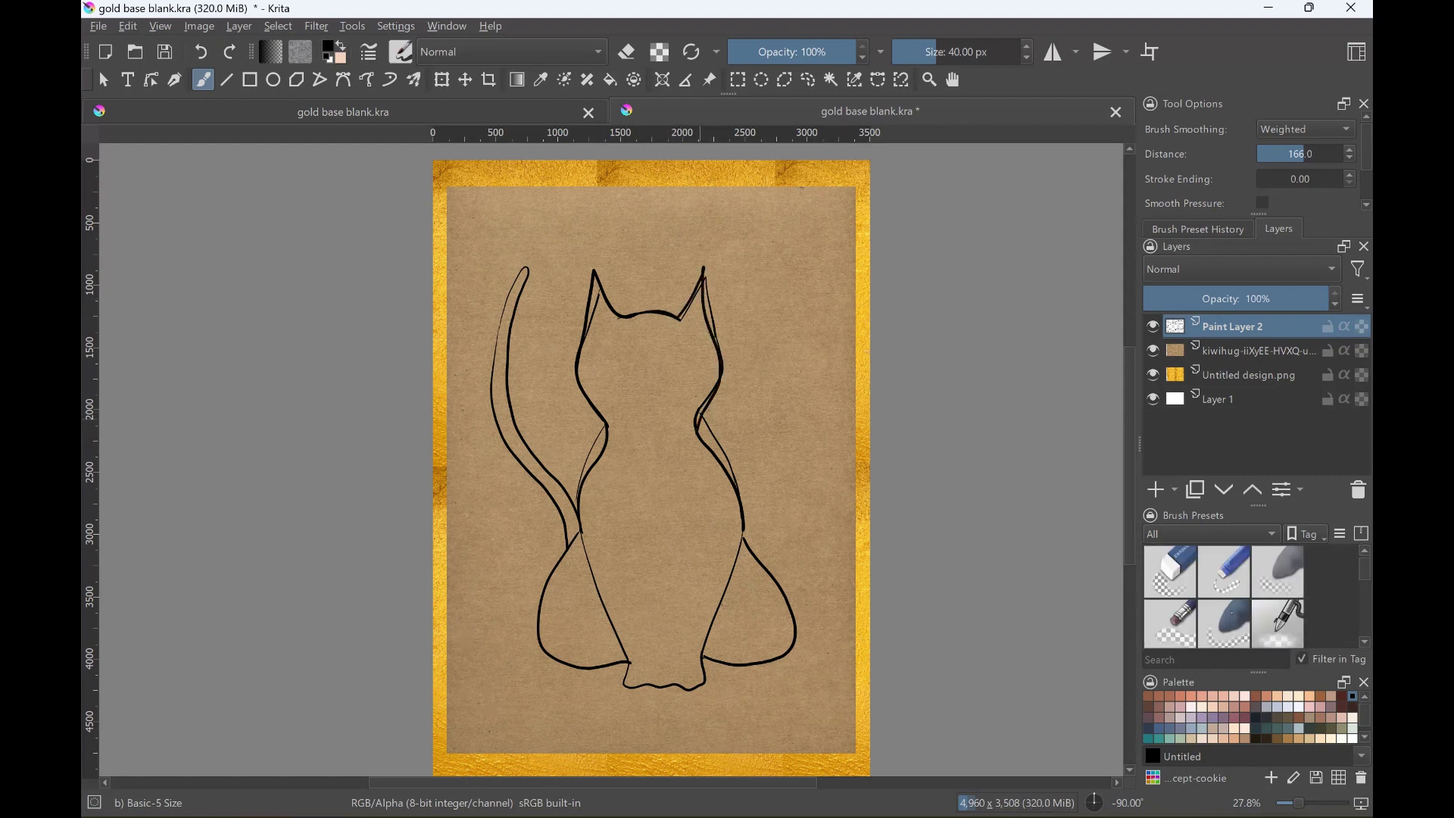
# - With a ~122 px Eraser Kneaded Soft, remove stray right-side lines and the right ear
pyautogui.press('e')
pyautogui.moveTo(591, 437)
pyautogui.keyDown('shift'); pyautogui.mouseDown()
pyautogui.moveTo(561, 437)
pyautogui.moveTo(582, 494)
pyautogui.mouseUp(); pyautogui.keyUp('shift')
pyautogui.moveTo(701, 415); pyautogui.dragTo(750, 490)
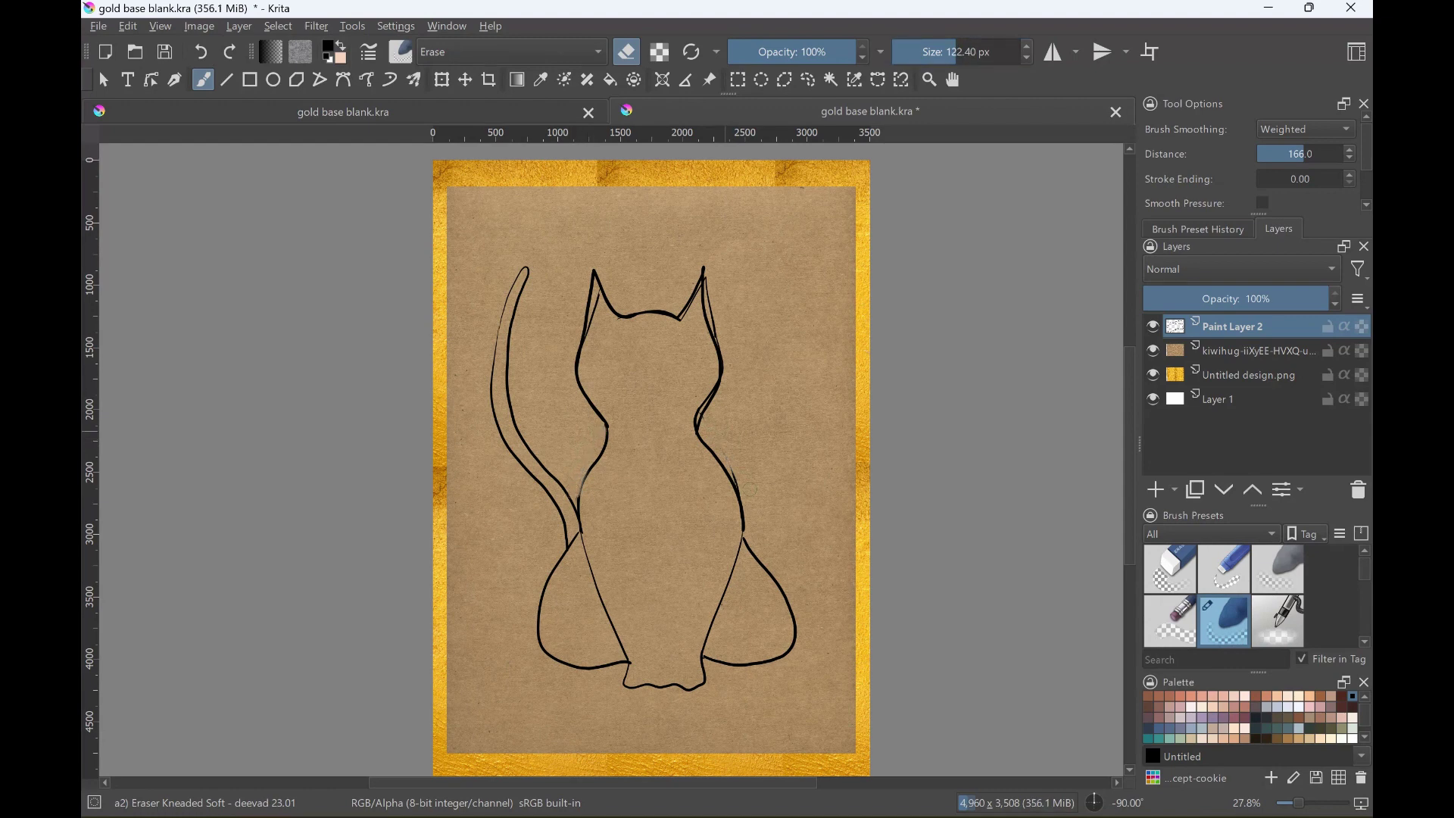
pyautogui.moveTo(718, 289); pyautogui.dragTo(715, 337)
pyautogui.moveTo(704, 268)
pyautogui.mouseDown()
pyautogui.moveTo(715, 334)
pyautogui.moveTo(680, 320)
pyautogui.mouseUp()
pyautogui.moveTo(698, 422)
pyautogui.mouseDown()
pyautogui.moveTo(710, 390)
pyautogui.moveTo(707, 404)
pyautogui.mouseUp()
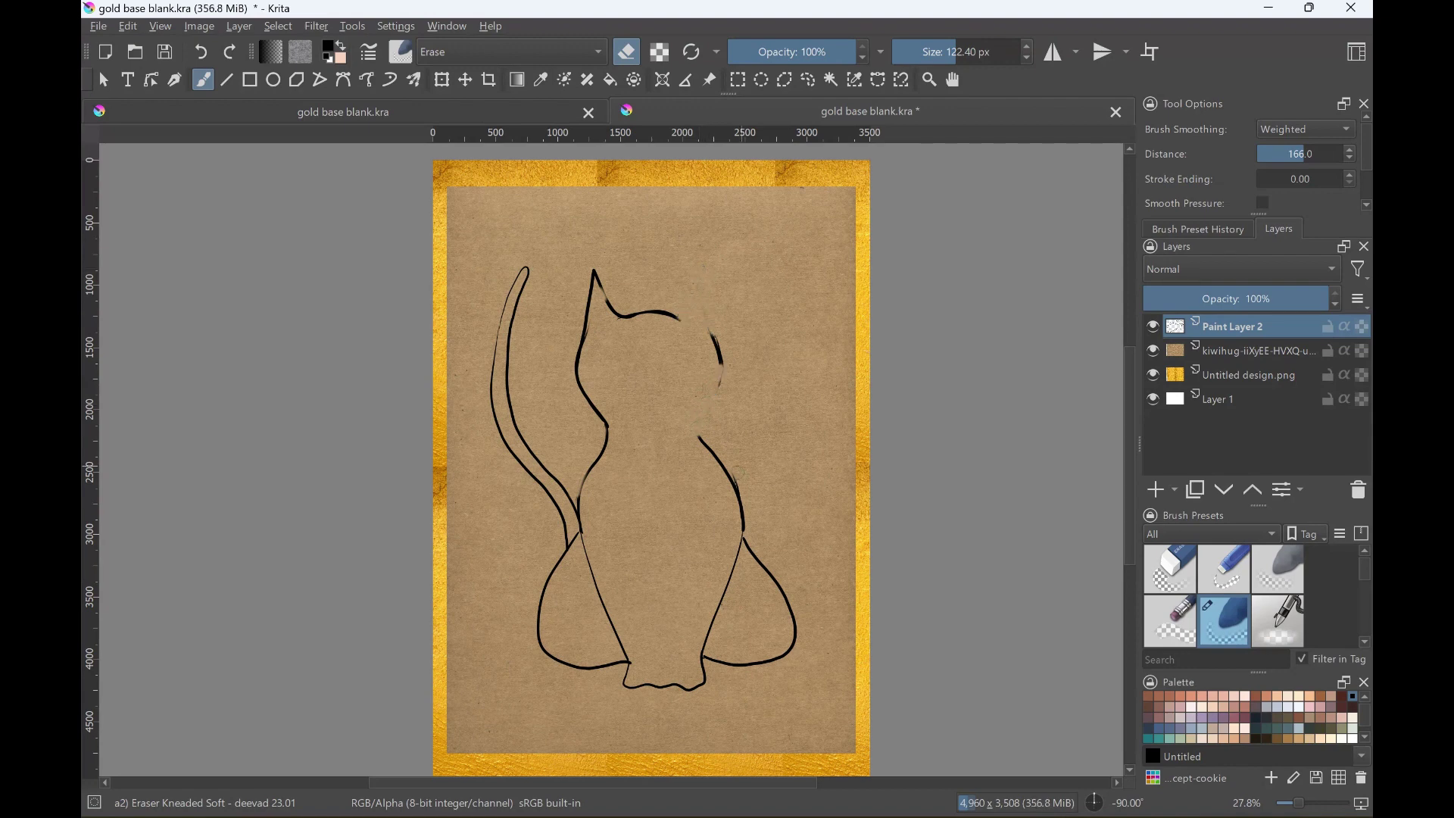
# - Redraw the right ear with the inking brush and add empty Paint Layer 3
pyautogui.press('/')
pyautogui.moveTo(680, 319)
pyautogui.mouseDown()
pyautogui.moveTo(704, 270)
pyautogui.moveTo(720, 347)
pyautogui.moveTo(698, 437)
pyautogui.mouseUp()
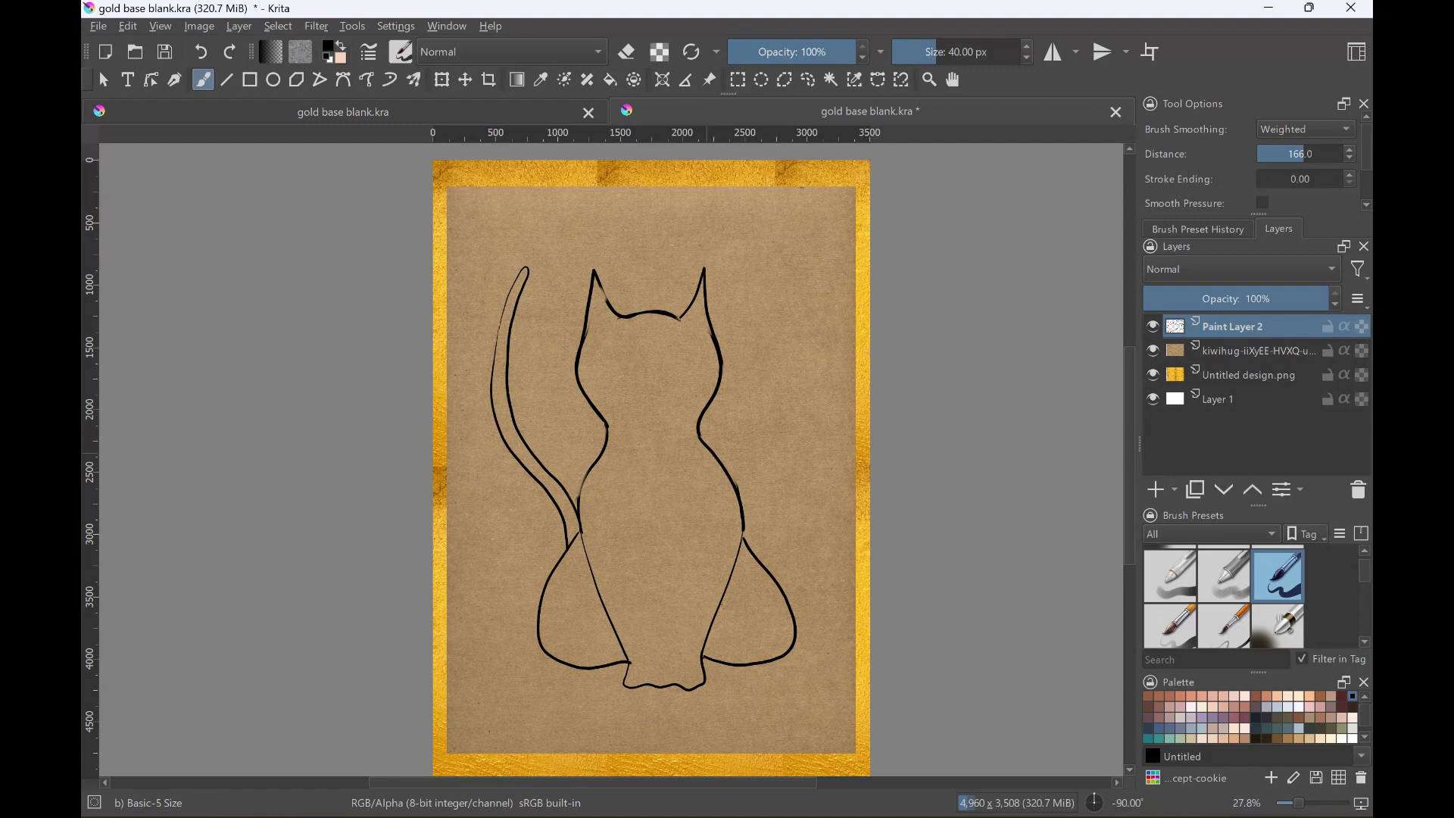
pyautogui.press('Insert')
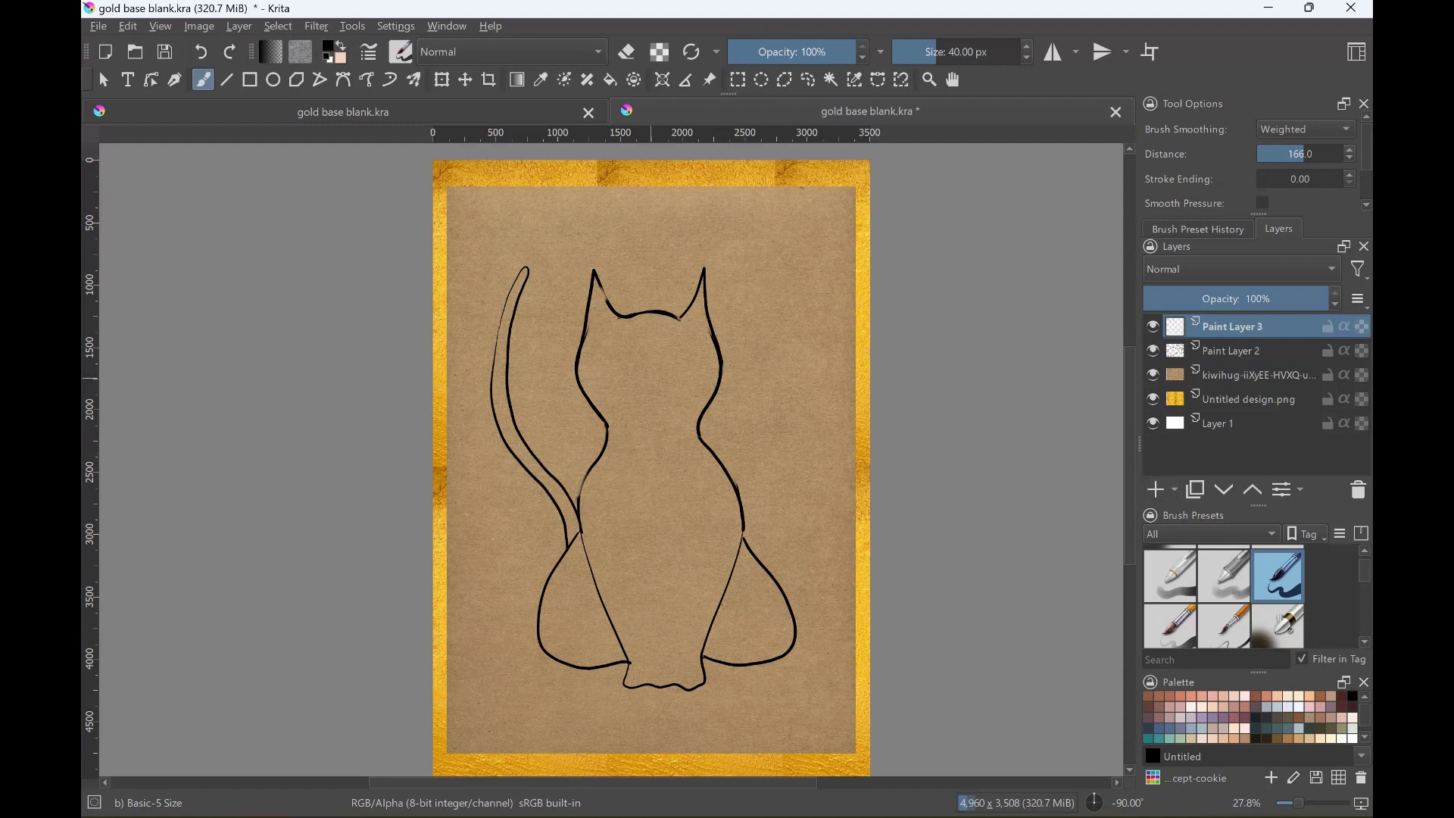
# - Draw the skull outline inside the cat's head
pyautogui.scroll(-1, 1224, 596)
pyautogui.scroll(-1, 1224, 597)
pyautogui.scroll(-1, 1224, 597)
pyautogui.scroll(-1, 1224, 597)
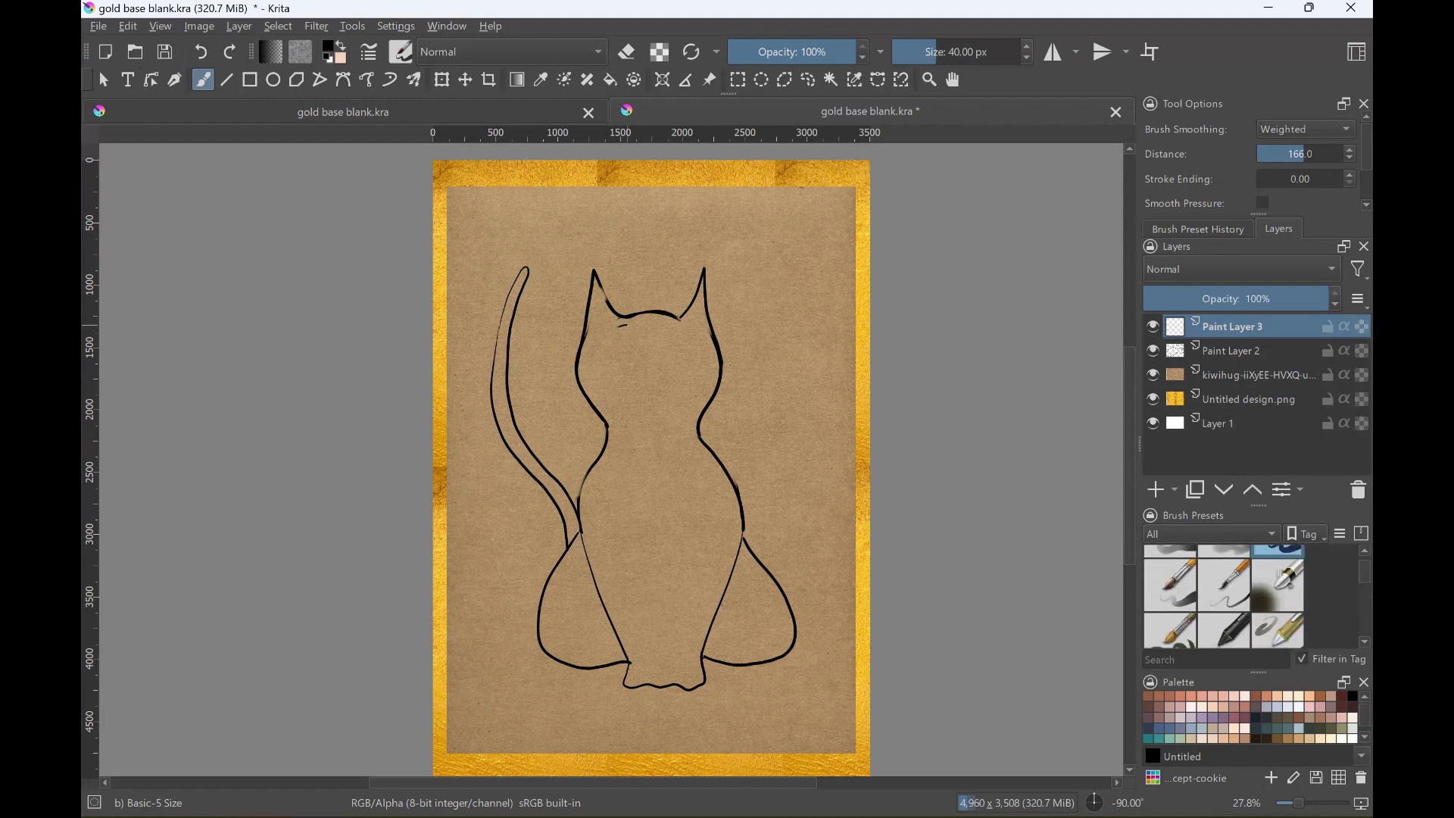
pyautogui.moveTo(622, 325)
pyautogui.mouseDown()
pyautogui.moveTo(597, 376)
pyautogui.moveTo(623, 415)
pyautogui.moveTo(685, 407)
pyautogui.moveTo(659, 323)
pyautogui.moveTo(617, 327)
pyautogui.moveTo(623, 346)
pyautogui.moveTo(673, 348)
pyautogui.moveTo(611, 375)
pyautogui.moveTo(625, 352)
pyautogui.moveTo(668, 351)
pyautogui.mouseUp()
pyautogui.hotkey('ctrl', 'z')
pyautogui.hotkey('ctrl', 'z')
pyautogui.hotkey('ctrl', 'z')
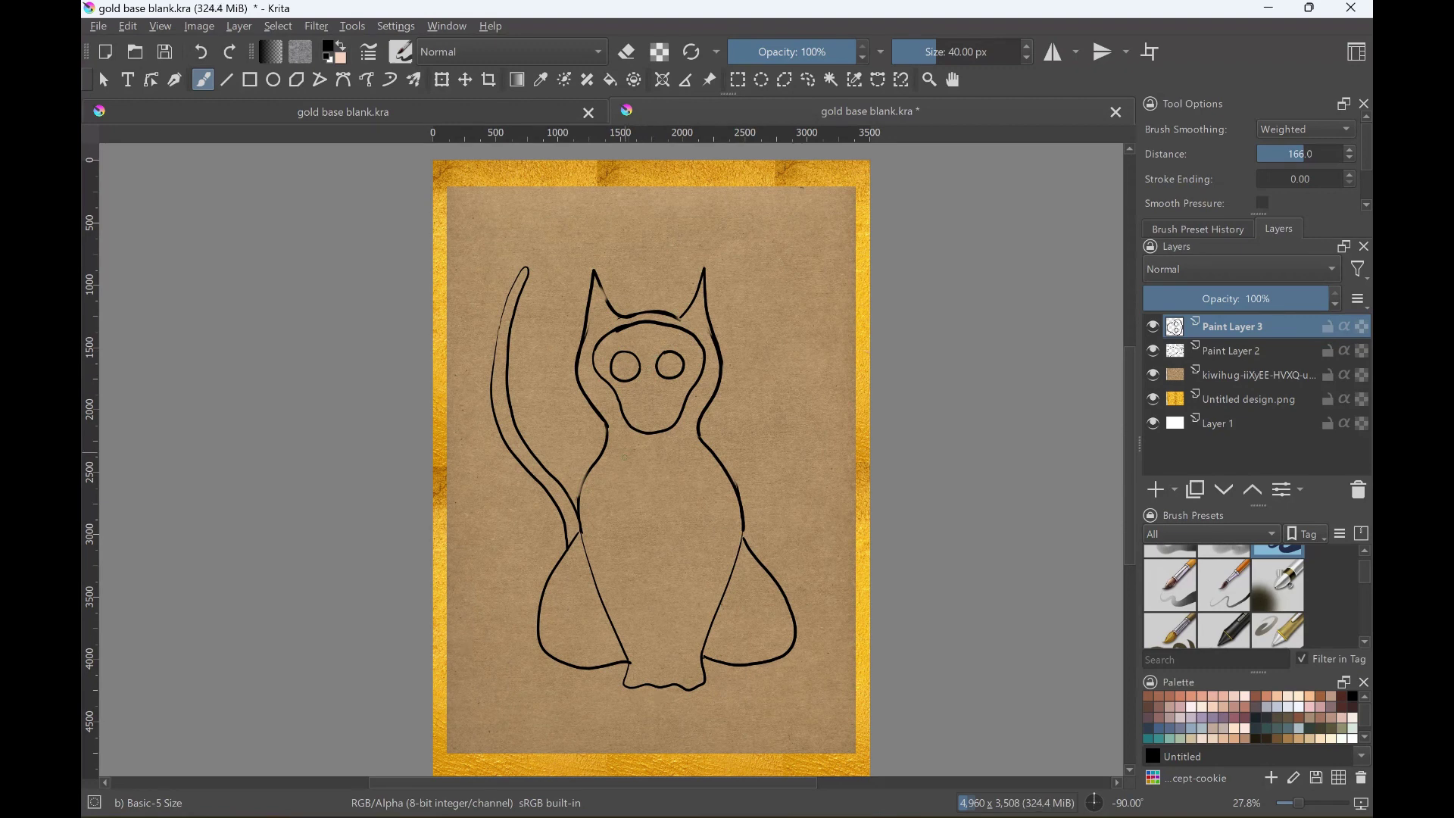
# - Draw bone ovals down the chest and lower body, plus toe bones at the feet
pyautogui.moveTo(624, 461)
pyautogui.mouseDown()
pyautogui.moveTo(607, 496)
pyautogui.moveTo(626, 463)
pyautogui.mouseUp()
pyautogui.moveTo(615, 542)
pyautogui.mouseDown()
pyautogui.moveTo(618, 587)
pyautogui.moveTo(613, 541)
pyautogui.mouseUp()
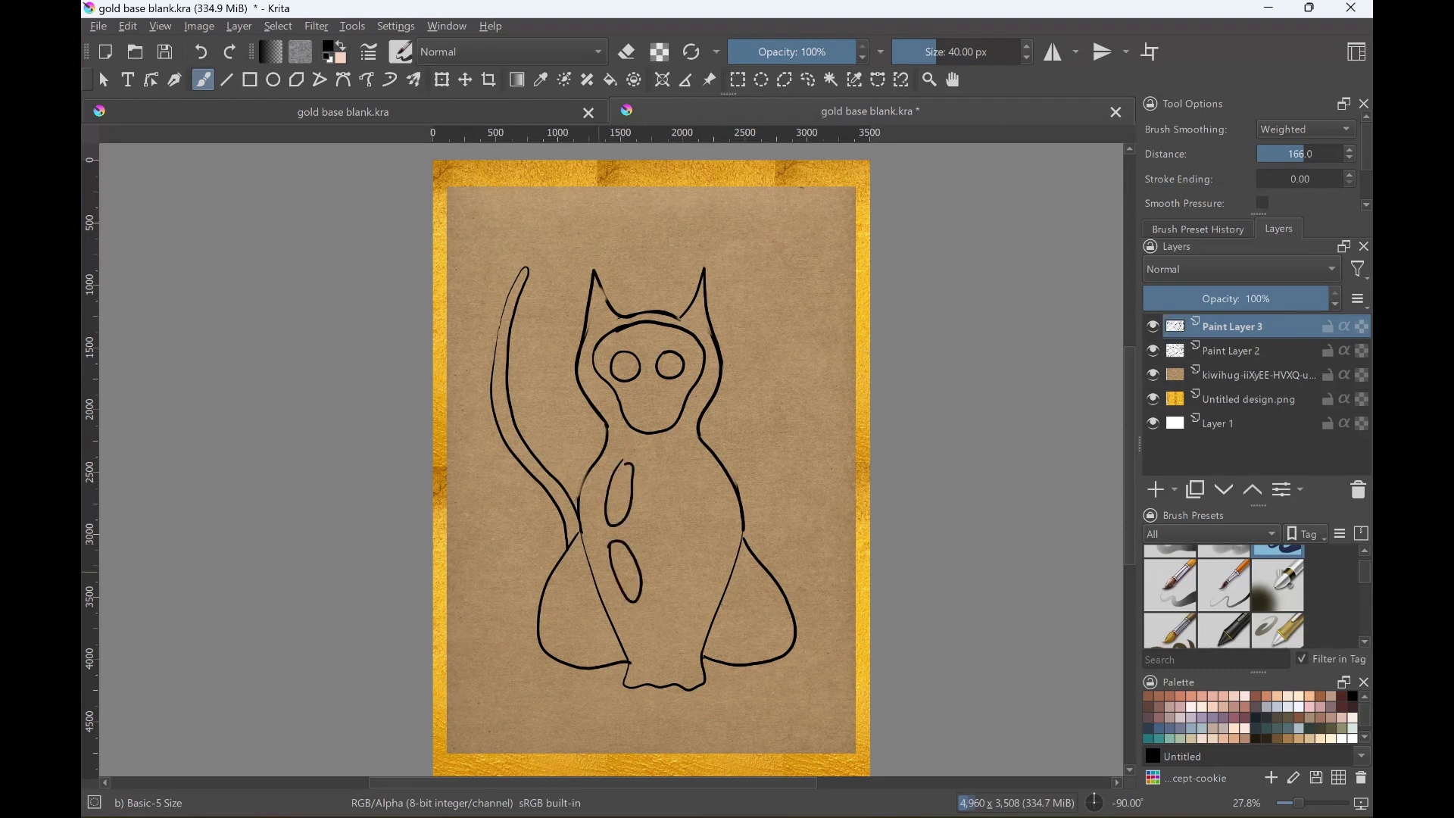
pyautogui.moveTo(631, 627); pyautogui.dragTo(652, 676)
pyautogui.hotkey('ctrl', 'z')
pyautogui.moveTo(632, 615)
pyautogui.mouseDown()
pyautogui.moveTo(643, 657)
pyautogui.moveTo(635, 615)
pyautogui.mouseUp()
pyautogui.moveTo(635, 668); pyautogui.dragTo(692, 678)
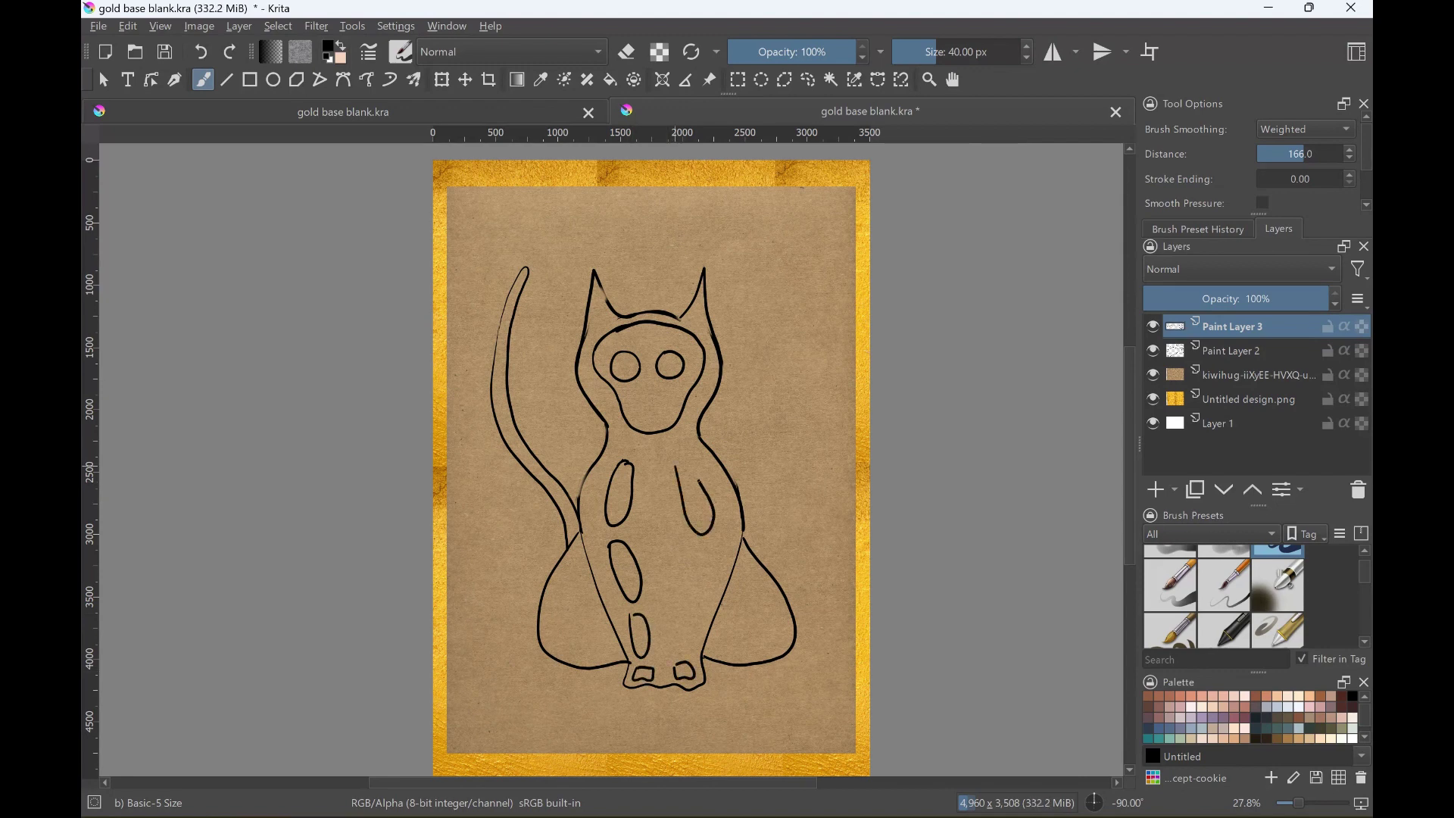
# - Add bone ovals on the body's right side, both haunches, both paws and inside the tail
pyautogui.moveTo(688, 459)
pyautogui.mouseDown()
pyautogui.moveTo(693, 509)
pyautogui.moveTo(681, 459)
pyautogui.mouseUp()
pyautogui.moveTo(695, 534); pyautogui.dragTo(691, 539)
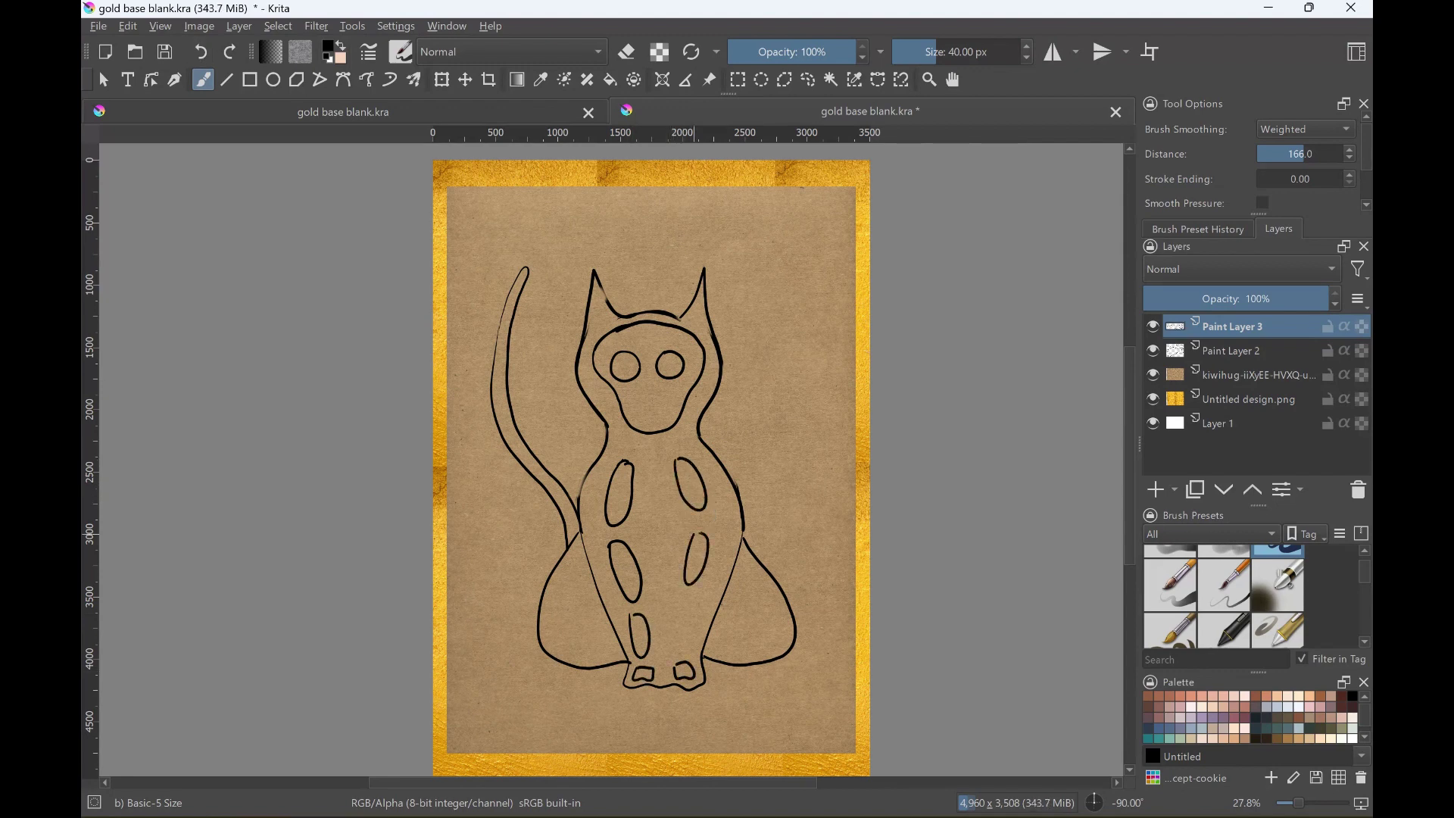
pyautogui.moveTo(682, 615)
pyautogui.mouseDown()
pyautogui.moveTo(685, 646)
pyautogui.moveTo(680, 614)
pyautogui.mouseUp()
pyautogui.moveTo(579, 556)
pyautogui.mouseDown()
pyautogui.moveTo(560, 615)
pyautogui.moveTo(582, 564)
pyautogui.mouseUp()
pyautogui.moveTo(746, 576)
pyautogui.mouseDown()
pyautogui.moveTo(767, 629)
pyautogui.moveTo(748, 577)
pyautogui.mouseUp()
pyautogui.moveTo(572, 638)
pyautogui.mouseDown()
pyautogui.moveTo(583, 663)
pyautogui.moveTo(577, 639)
pyautogui.mouseUp()
pyautogui.moveTo(746, 640)
pyautogui.mouseDown()
pyautogui.moveTo(771, 645)
pyautogui.moveTo(723, 633)
pyautogui.mouseUp()
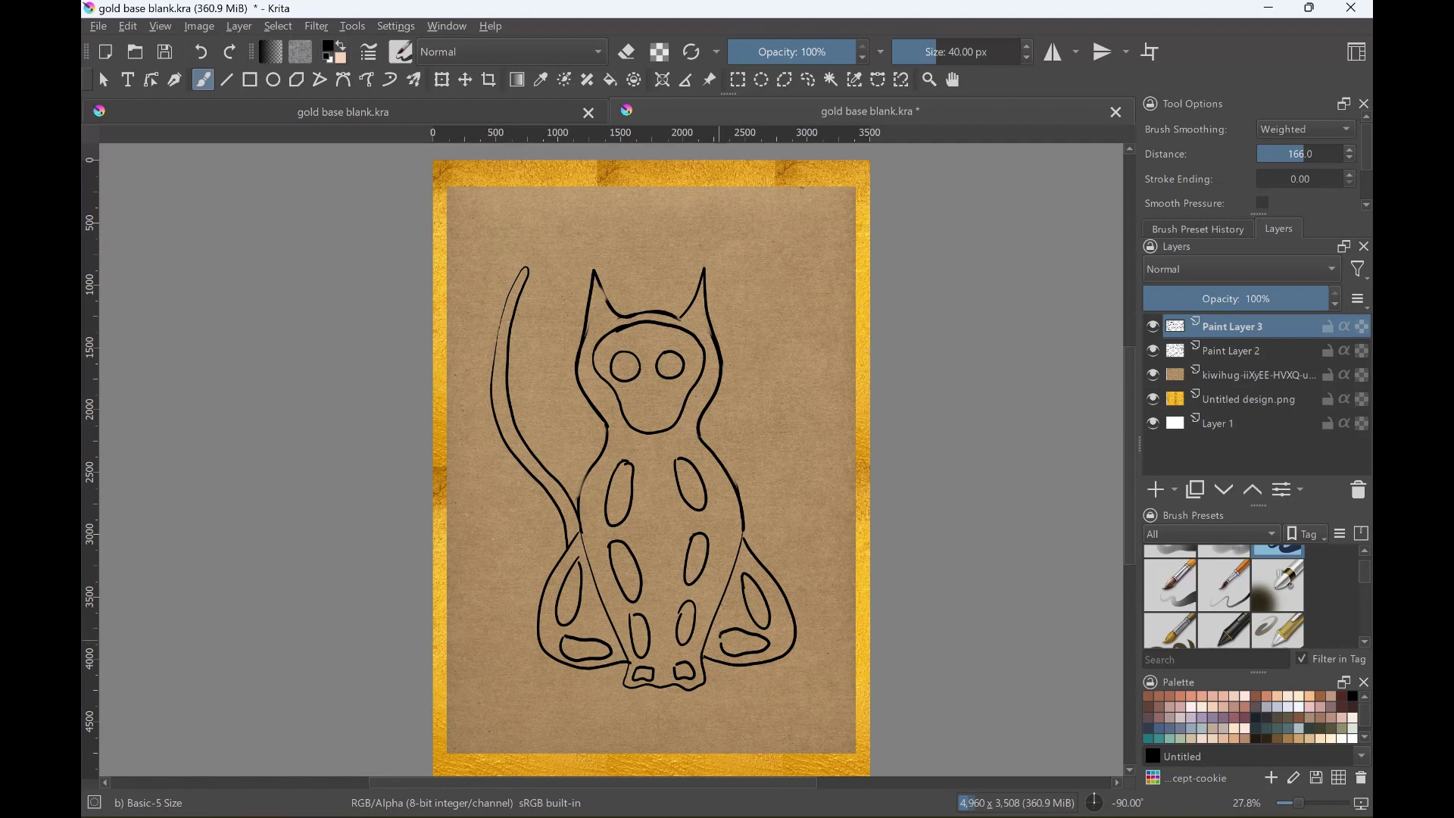
pyautogui.moveTo(520, 277)
pyautogui.mouseDown()
pyautogui.moveTo(500, 396)
pyautogui.moveTo(572, 540)
pyautogui.moveTo(568, 511)
pyautogui.mouseUp()
pyautogui.hotkey('ctrl', 'z')
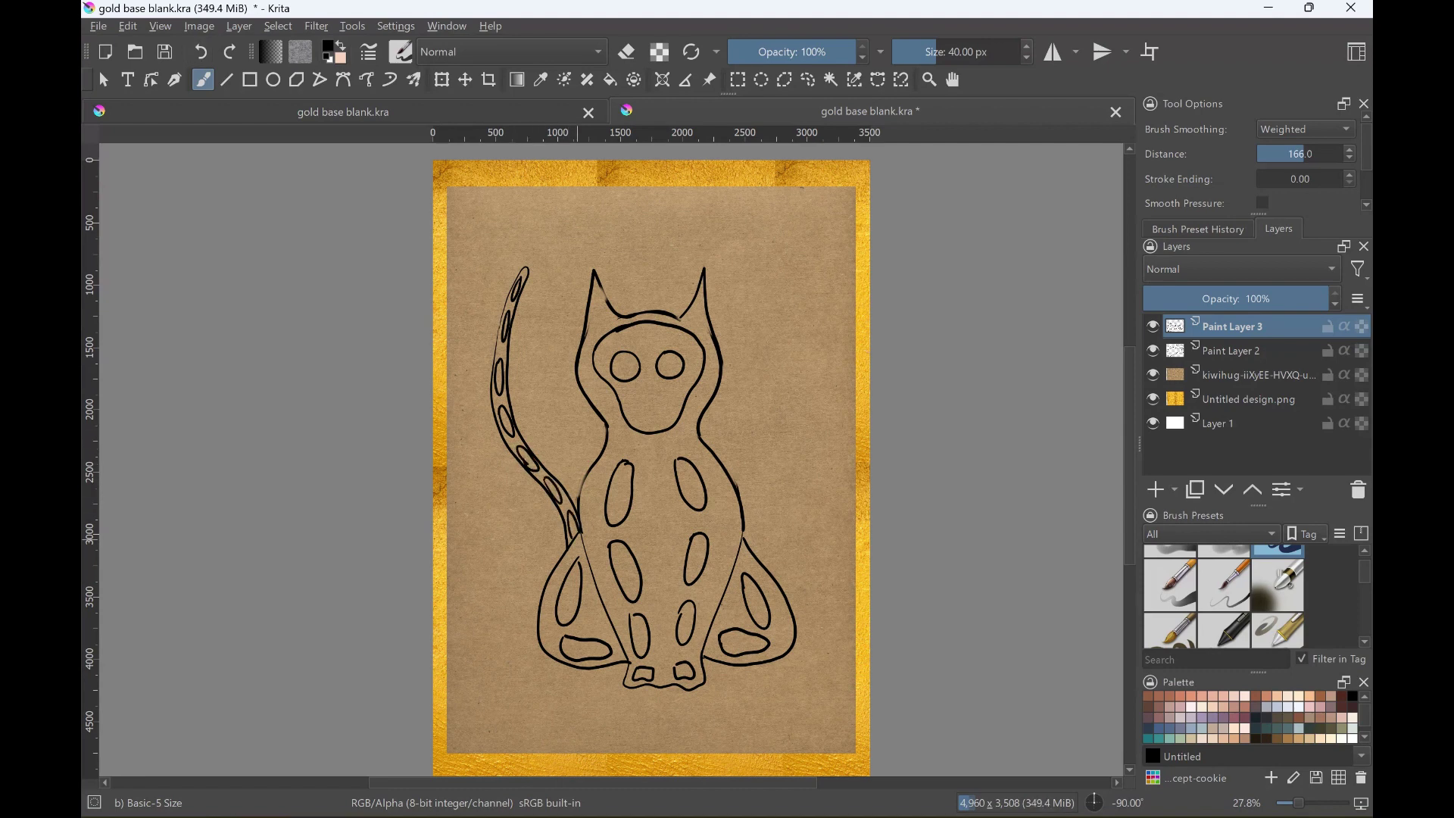
# - Undo the stray stroke beside the face and redraw the line on its right side
pyautogui.scroll(5, 1224, 598)
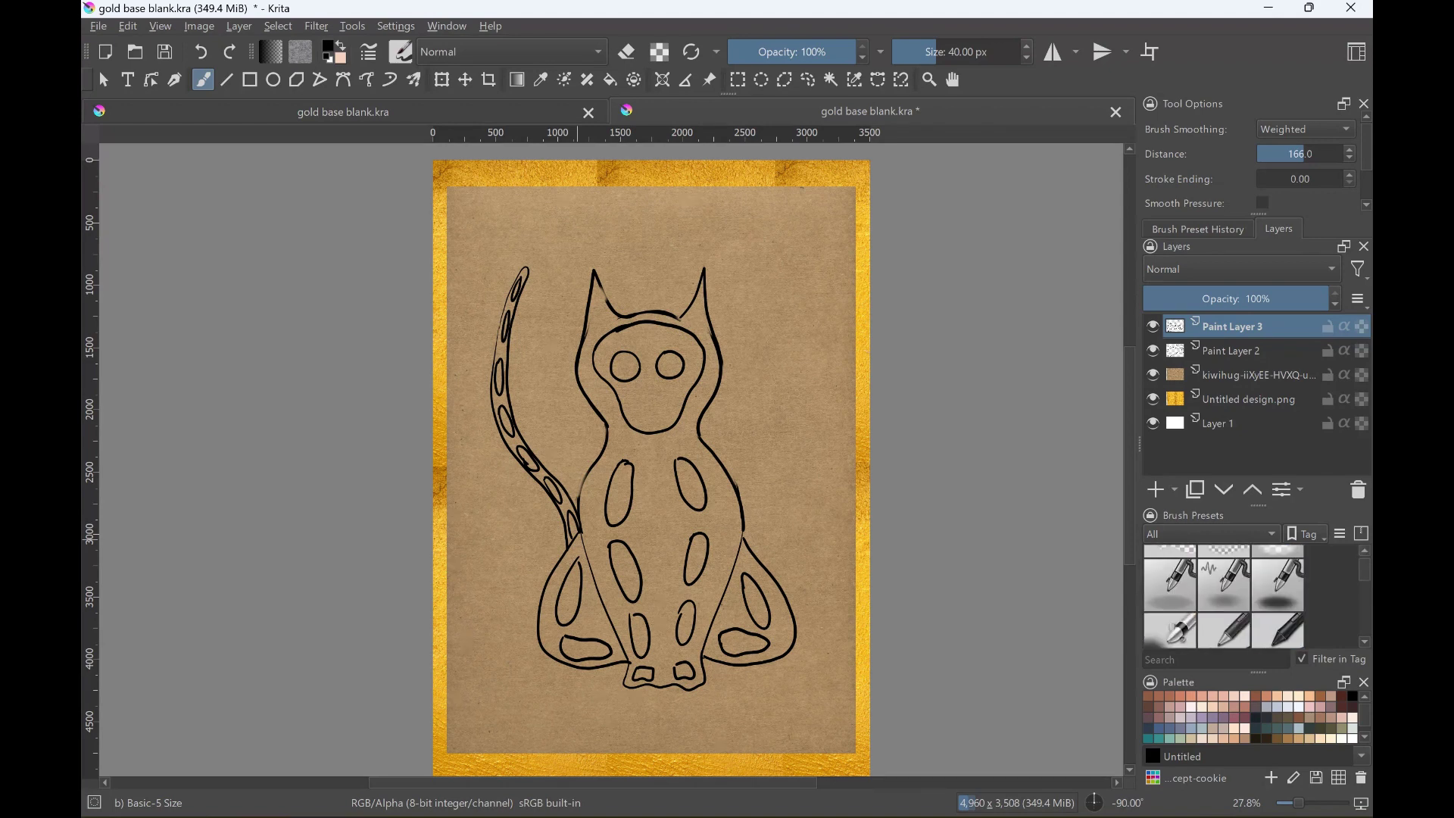
pyautogui.click(1278, 572)
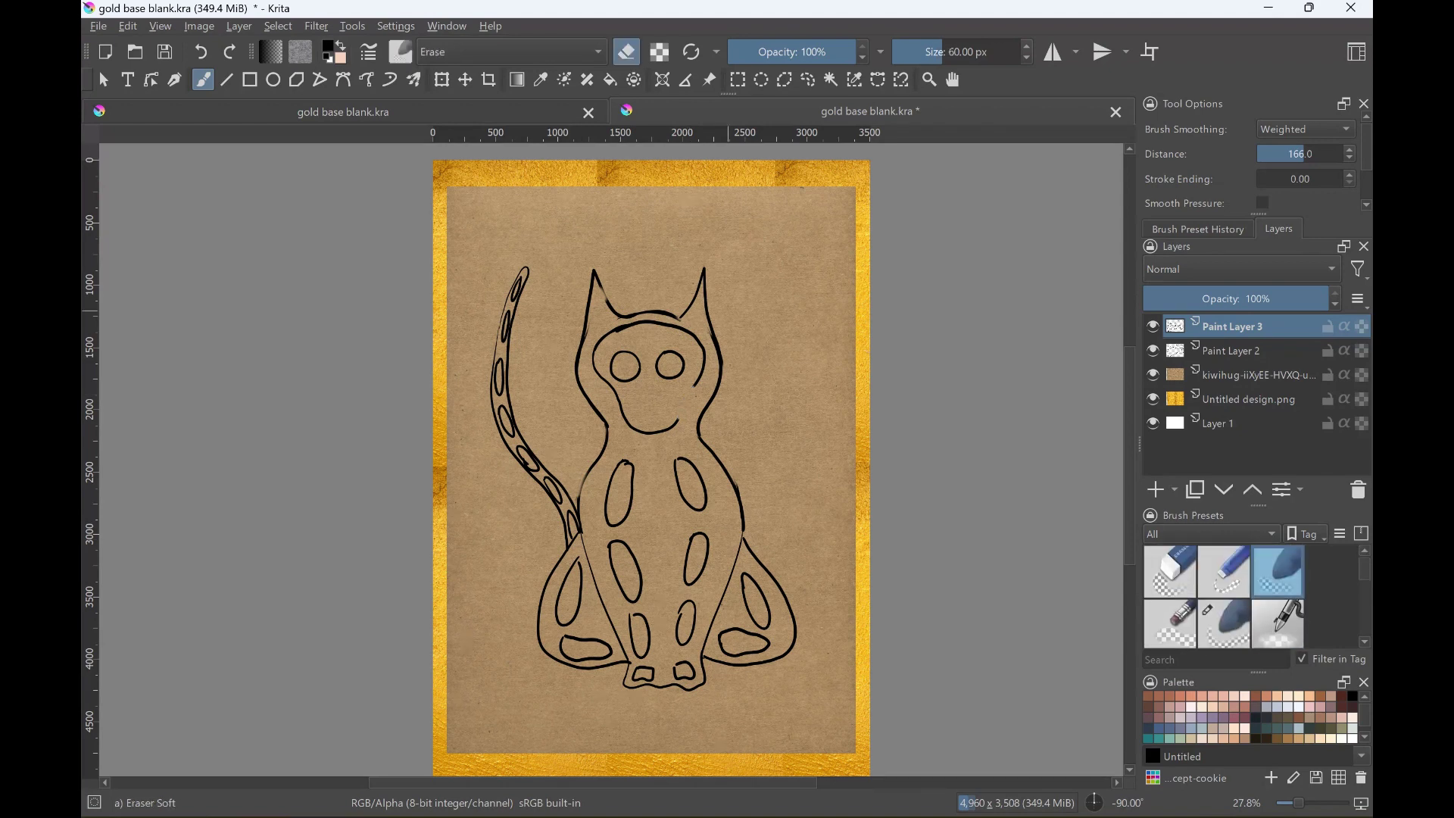
pyautogui.scroll(-2, 1224, 596)
pyautogui.scroll(-1, 1224, 596)
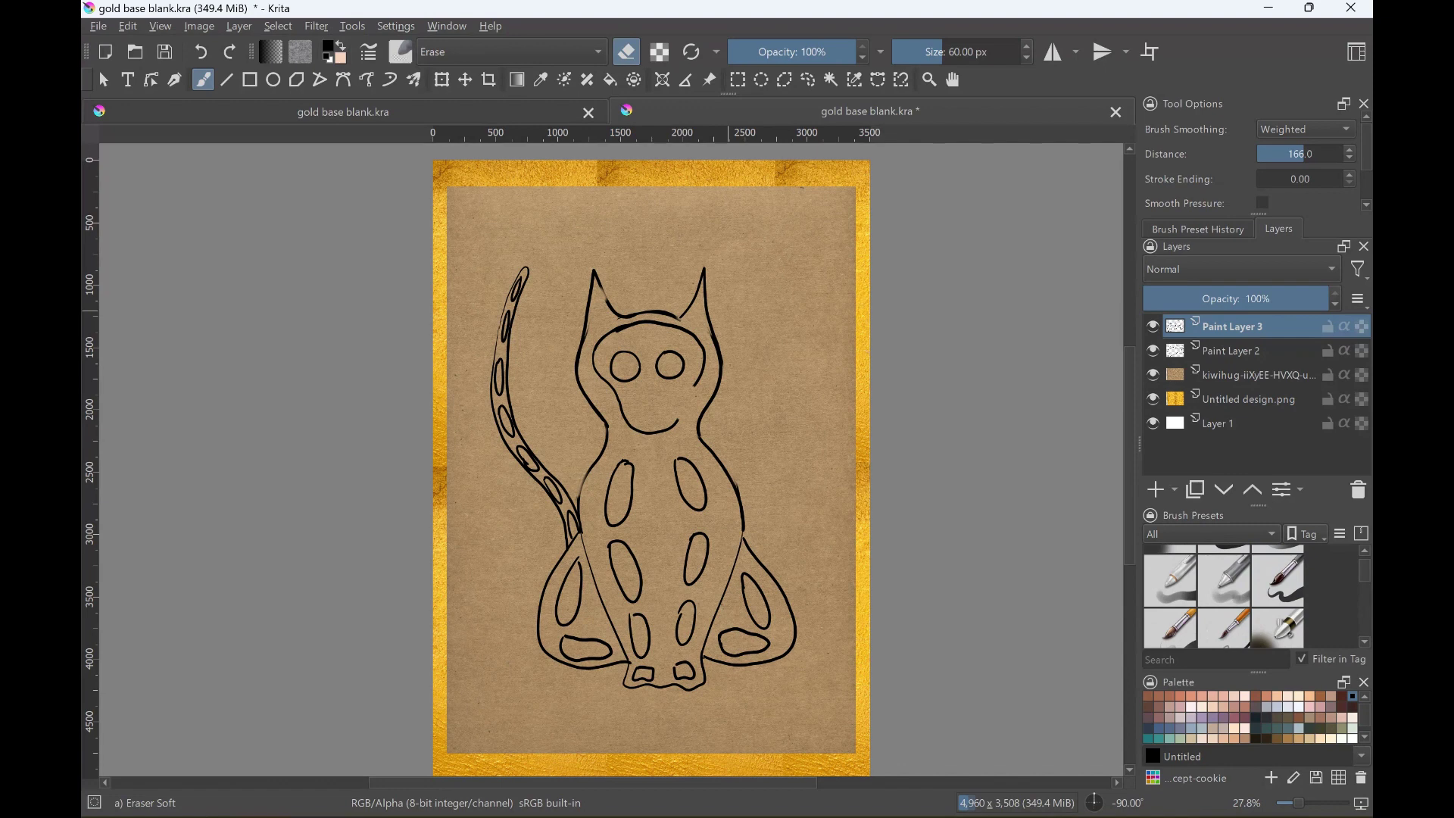
pyautogui.click(1279, 580)
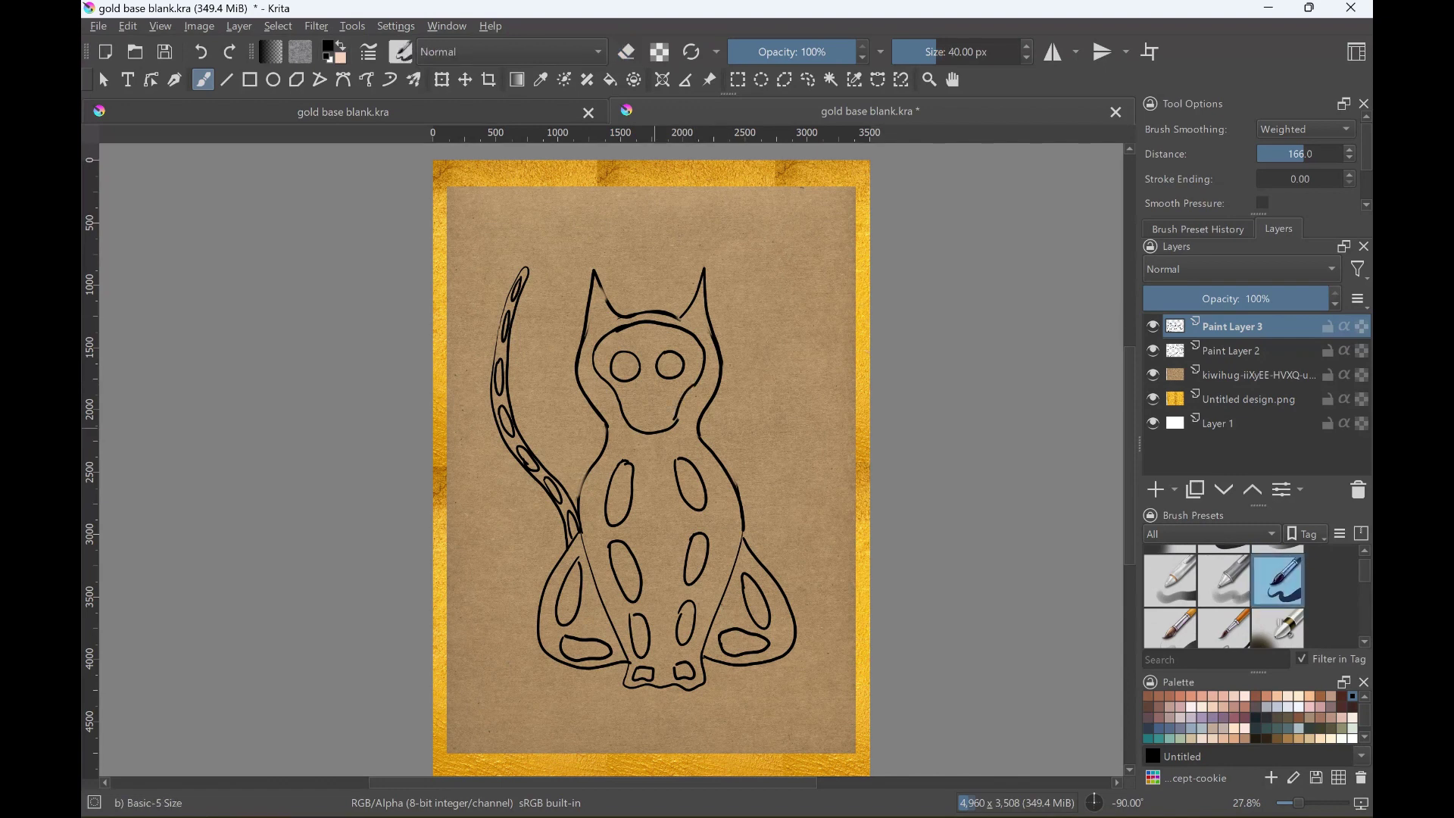
pyautogui.hotkey('ctrl', 'z')
pyautogui.moveTo(694, 384); pyautogui.dragTo(676, 422)
pyautogui.hotkey('ctrl', 'z')
# - Draw a small triangular nose, remove the mouth strokes, and add Paint Layer 4
pyautogui.press('e')
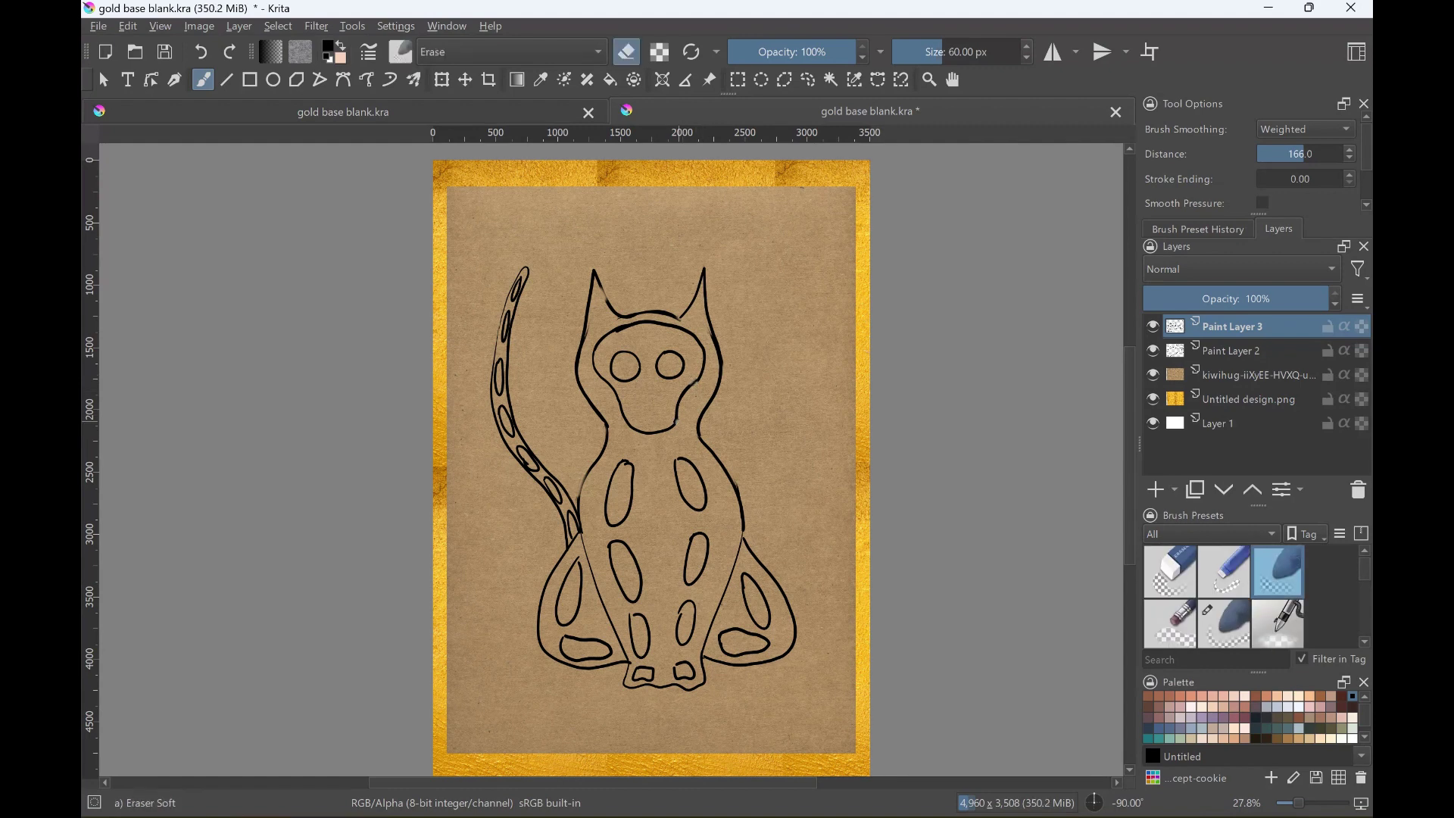
pyautogui.rightClick(749, 535)
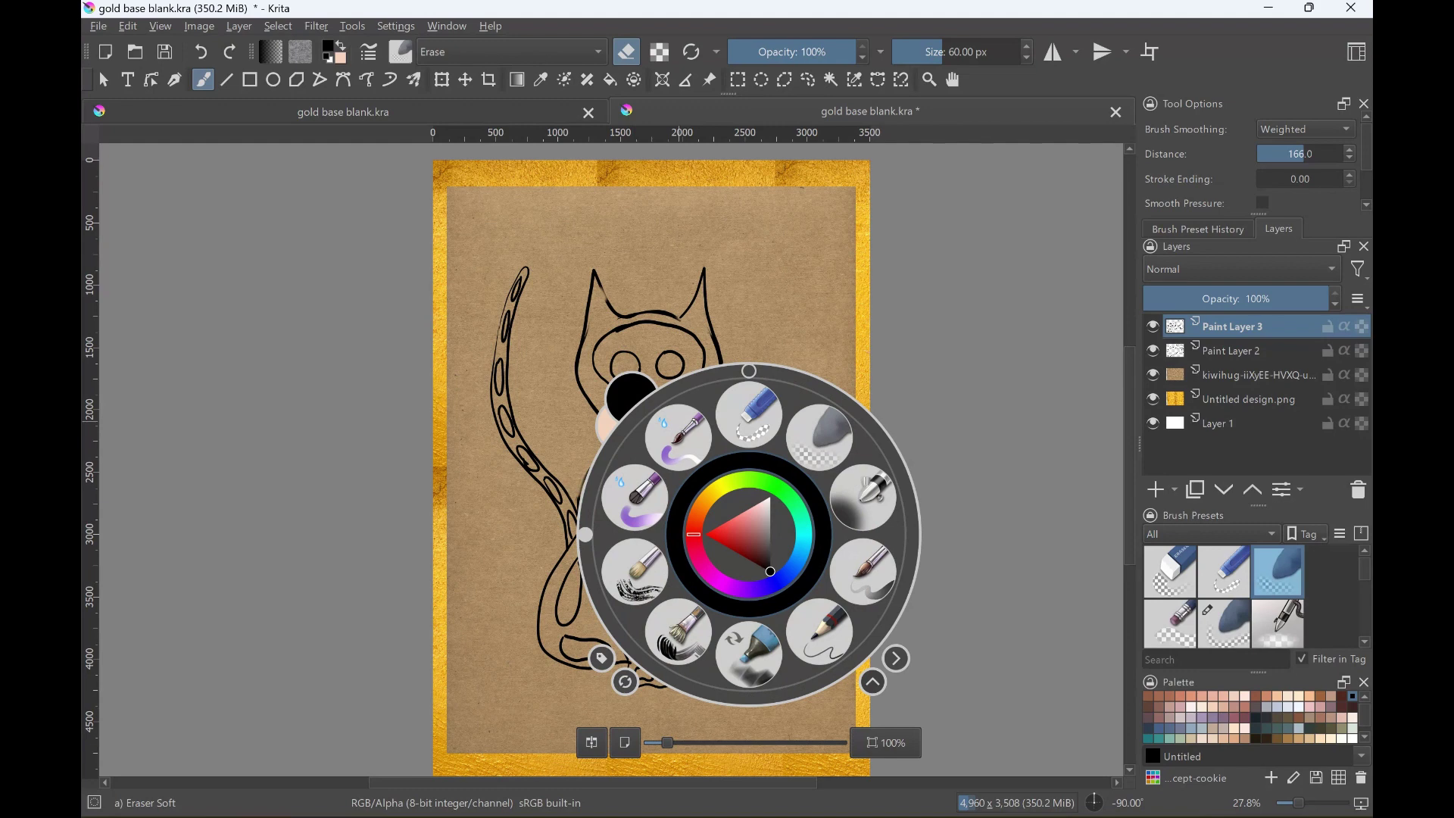
pyautogui.rightClick(678, 422)
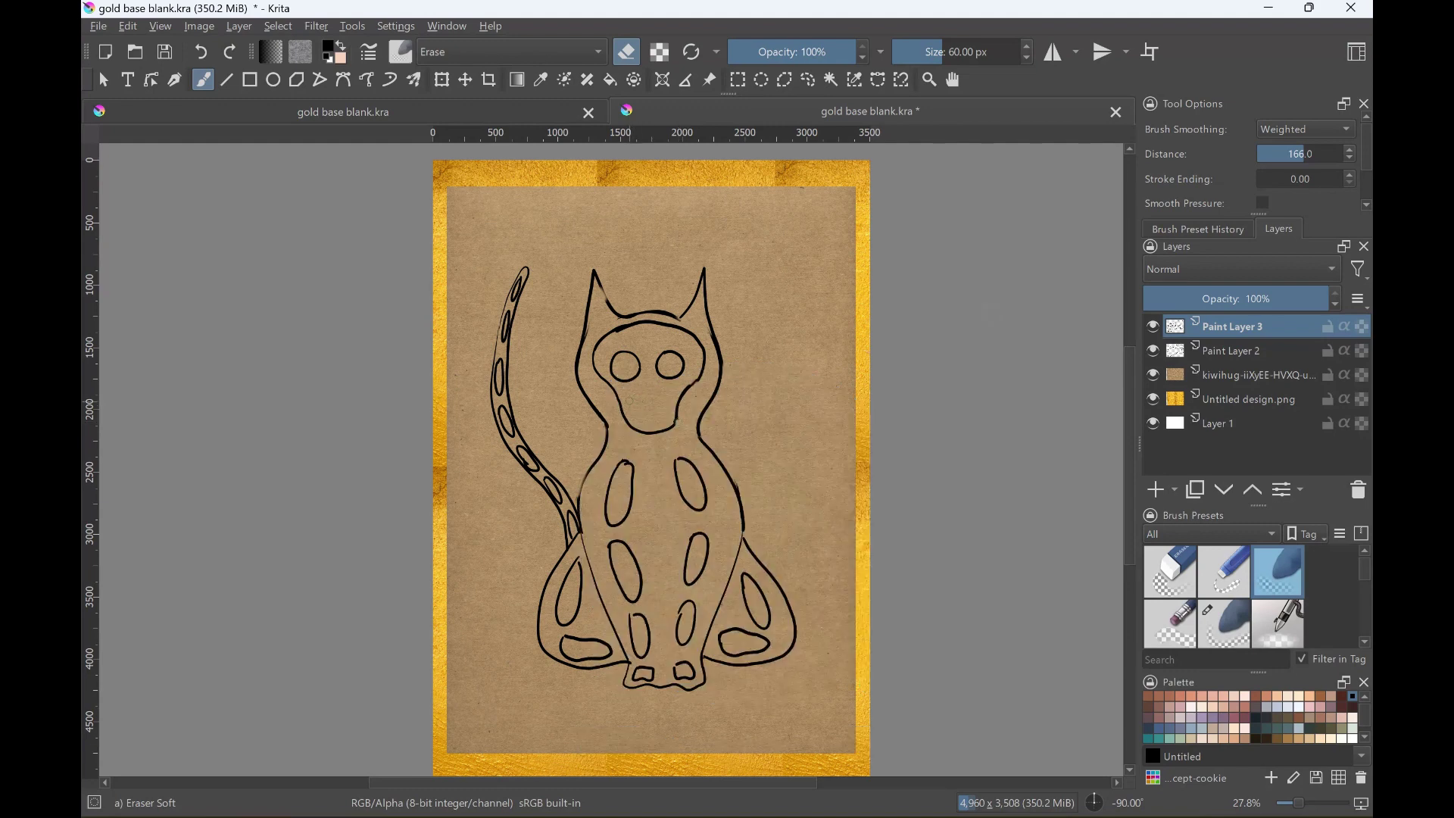
pyautogui.press('/')
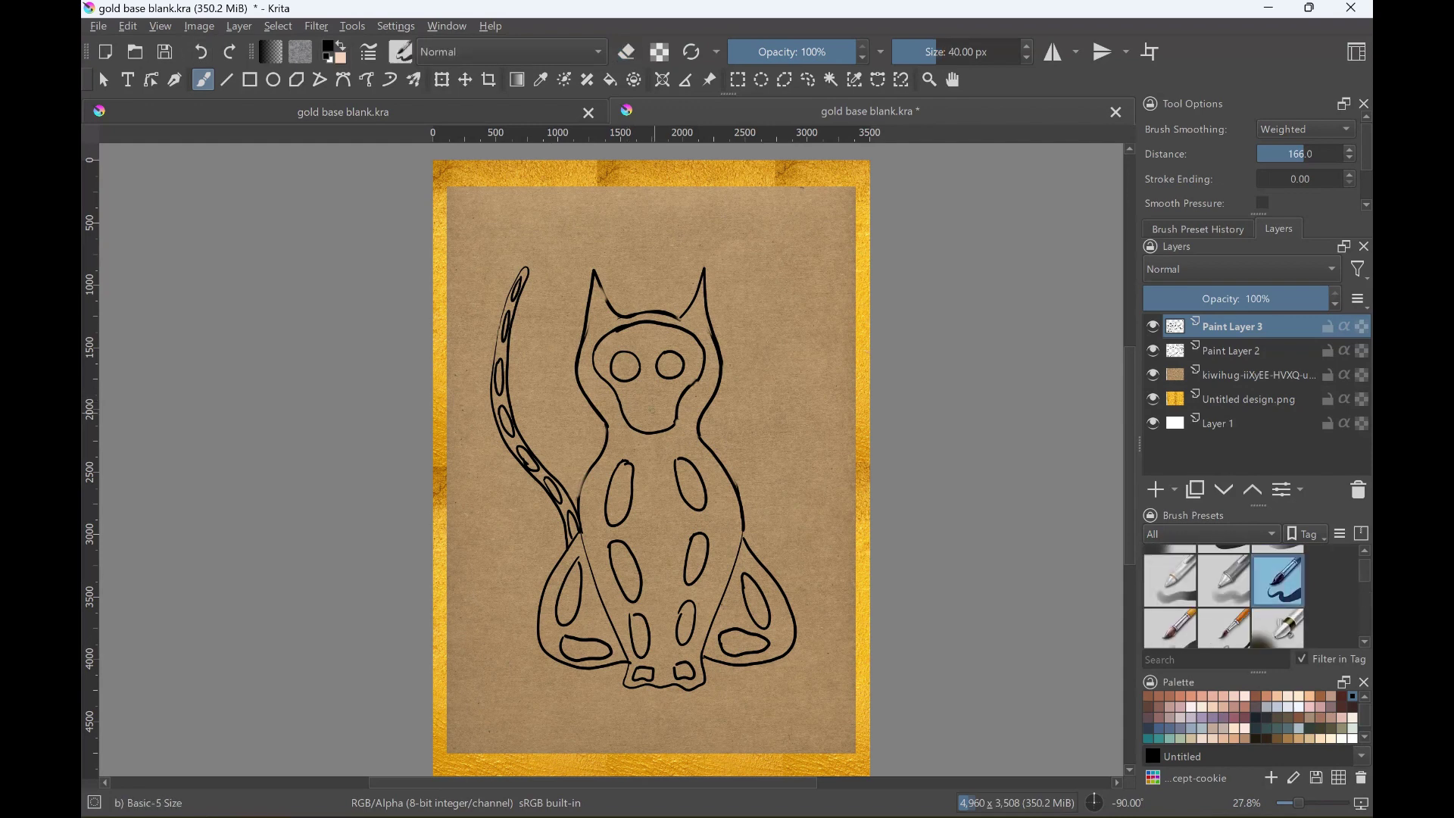
pyautogui.moveTo(643, 393)
pyautogui.mouseDown()
pyautogui.moveTo(656, 394)
pyautogui.moveTo(637, 410)
pyautogui.mouseUp()
pyautogui.hotkey('ctrl', 'z')
pyautogui.hotkey('ctrl', 'z')
pyautogui.press('Insert')
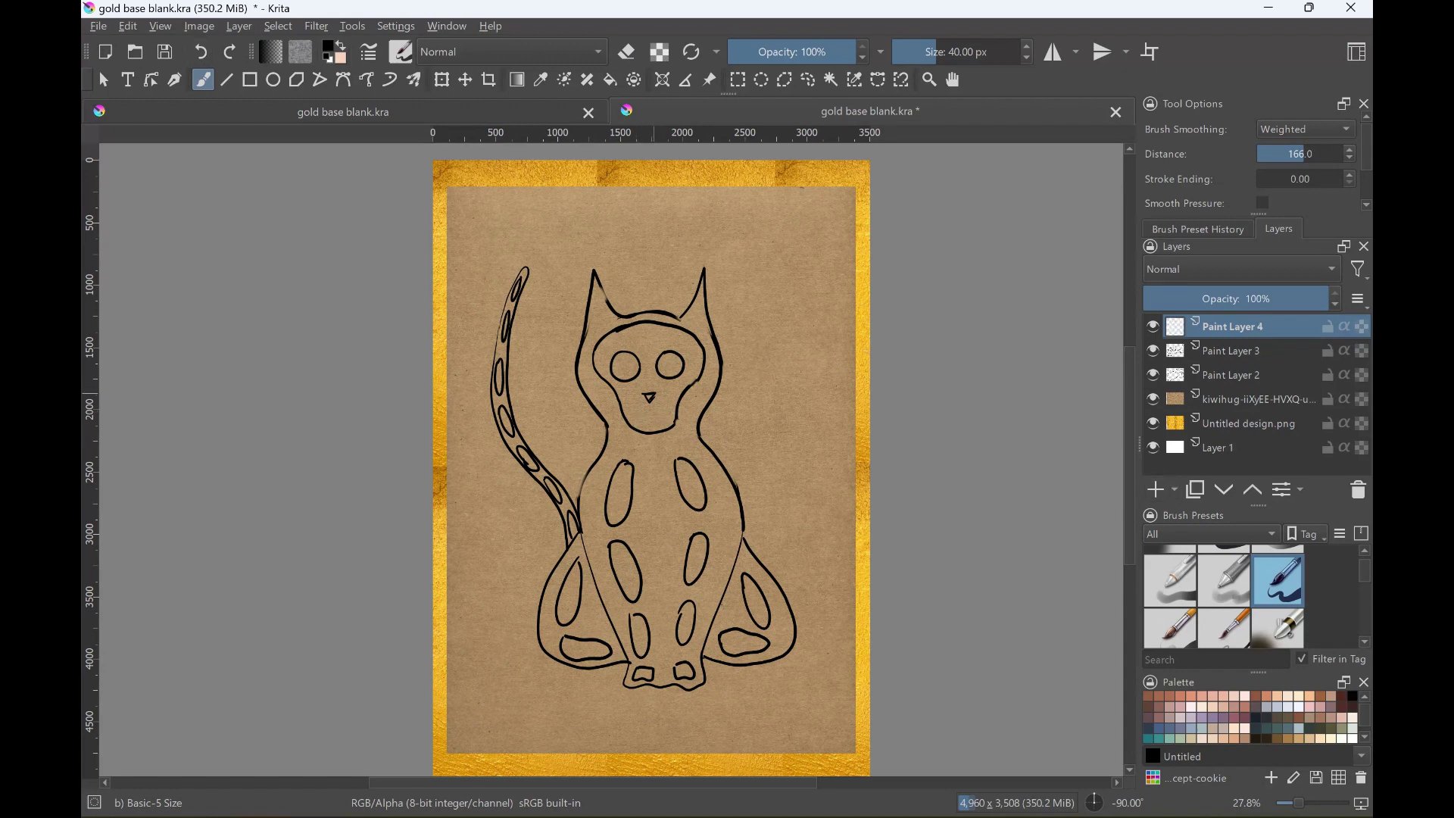
# - Merge Paint Layer 3 down into Paint Layer 2 and make Paint Layer 4 active for inking
pyautogui.rightClick(1235, 350)
pyautogui.click(1136, 506)
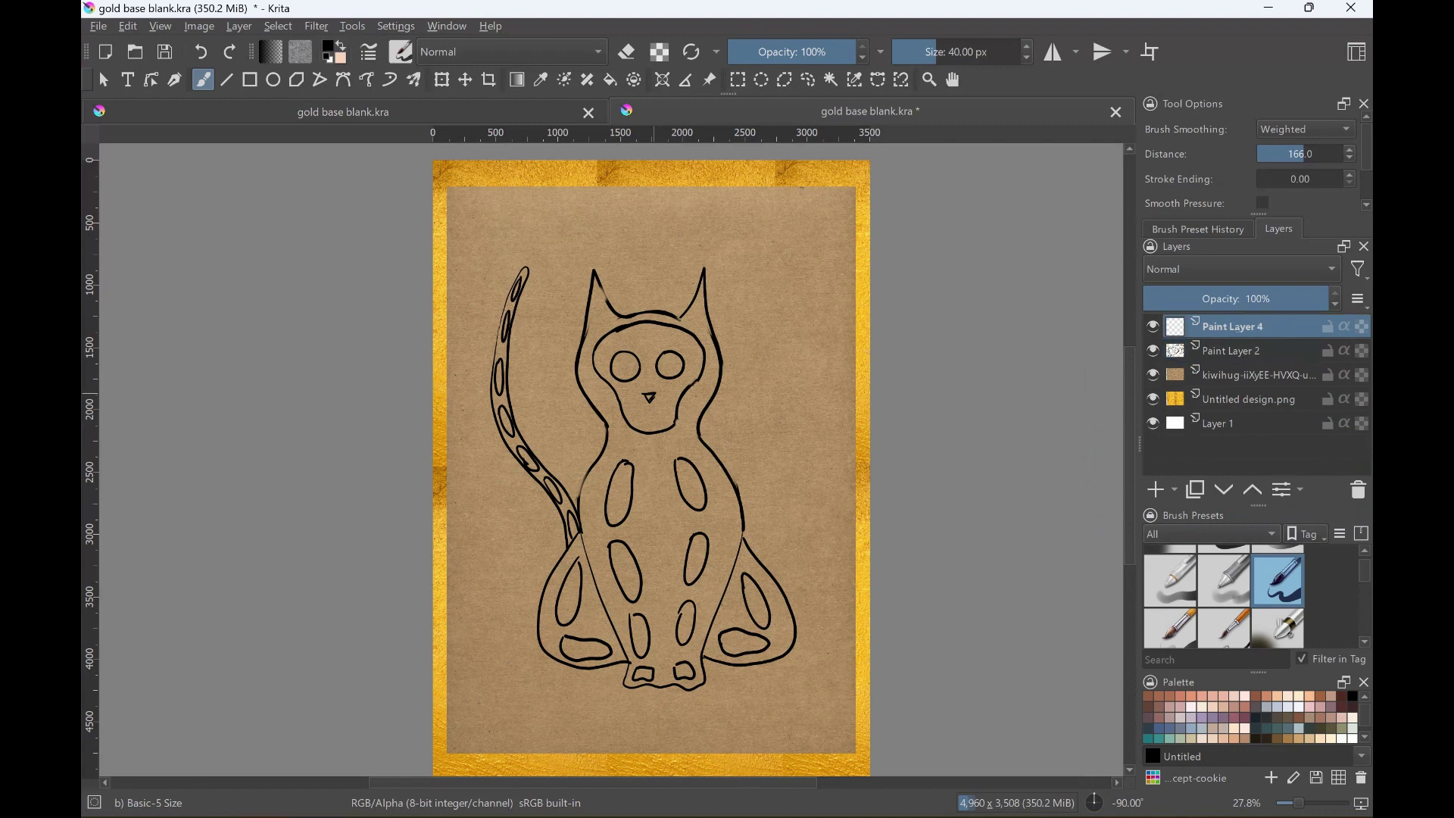
pyautogui.click(1230, 327)
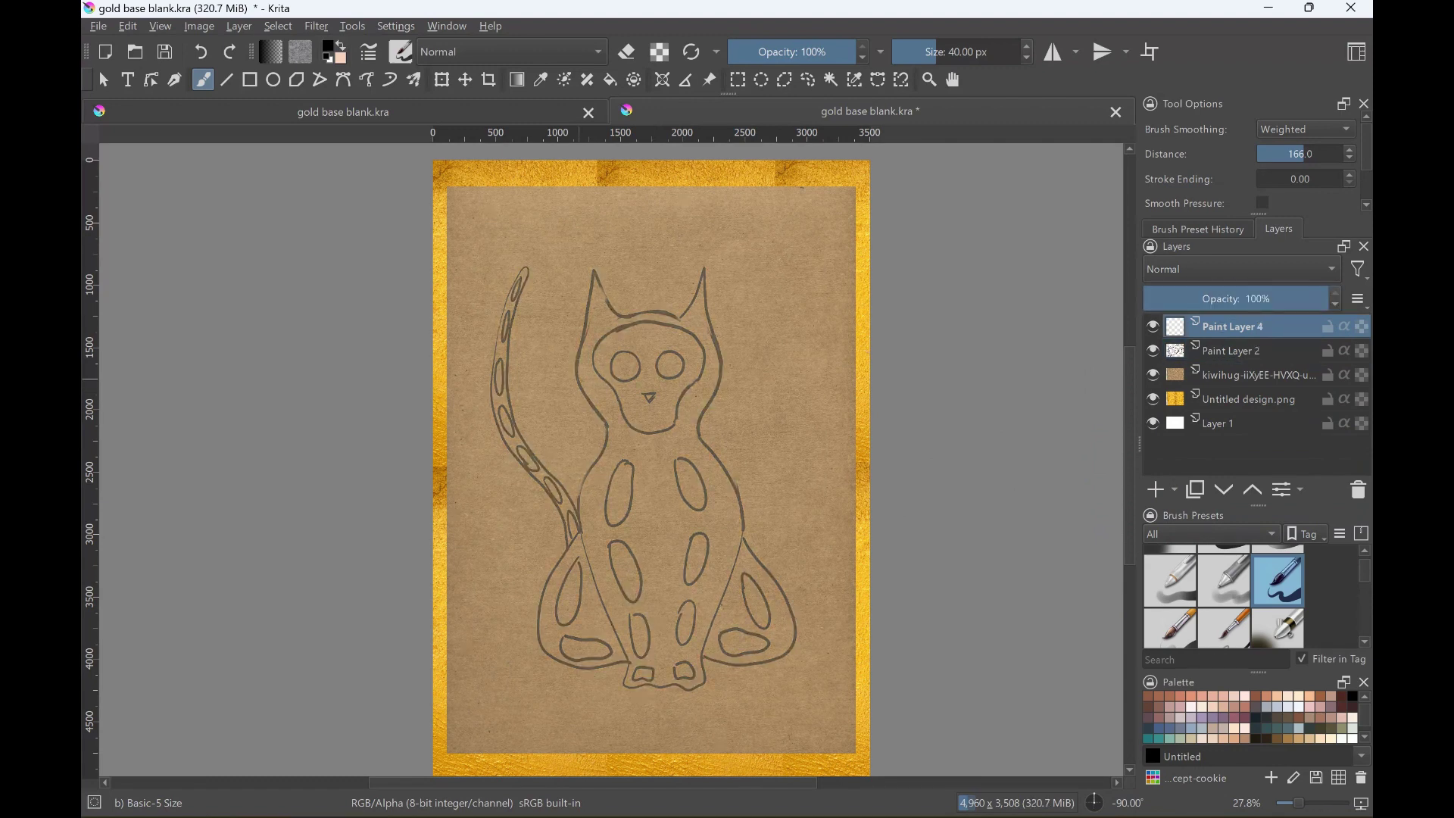
pyautogui.moveTo(581, 390)
pyautogui.mouseDown()
pyautogui.moveTo(608, 422)
pyautogui.moveTo(594, 271)
pyautogui.moveTo(624, 315)
pyautogui.moveTo(678, 318)
pyautogui.mouseUp()
pyautogui.click(200, 51)
pyautogui.click(635, 80)
pyautogui.press('b')
# - Ink bold outlines of the ears, head, body sides and both haunches
pyautogui.moveTo(594, 280)
pyautogui.mouseDown()
pyautogui.moveTo(622, 316)
pyautogui.moveTo(706, 275)
pyautogui.moveTo(582, 336)
pyautogui.moveTo(604, 452)
pyautogui.mouseUp()
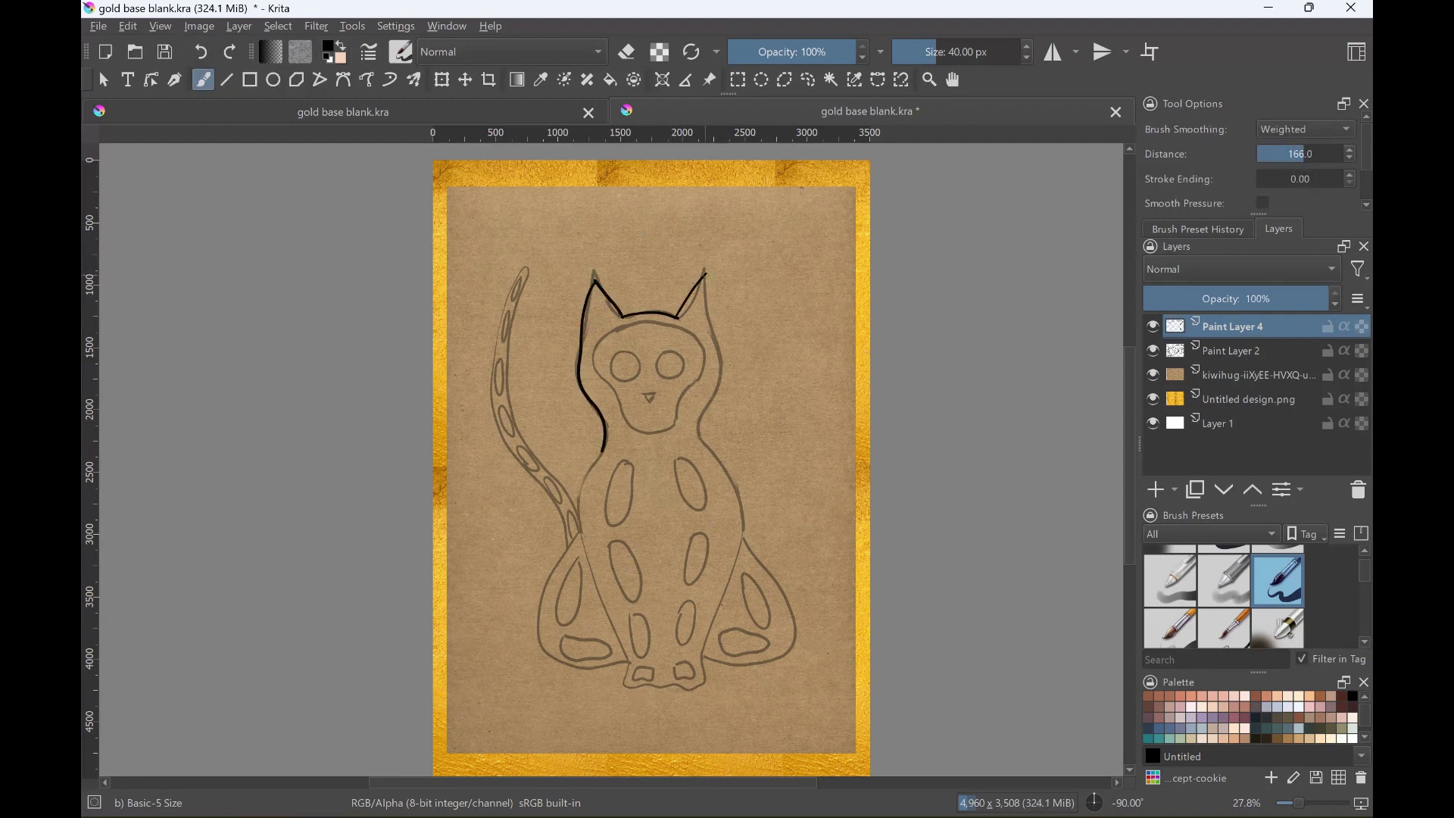
pyautogui.moveTo(706, 273); pyautogui.dragTo(703, 441)
pyautogui.moveTo(604, 452)
pyautogui.mouseDown()
pyautogui.moveTo(580, 529)
pyautogui.moveTo(625, 661)
pyautogui.mouseUp()
pyautogui.moveTo(703, 440)
pyautogui.mouseDown()
pyautogui.moveTo(725, 469)
pyautogui.moveTo(707, 656)
pyautogui.moveTo(627, 687)
pyautogui.moveTo(702, 688)
pyautogui.moveTo(707, 639)
pyautogui.mouseUp()
pyautogui.moveTo(580, 530)
pyautogui.mouseDown()
pyautogui.moveTo(547, 583)
pyautogui.moveTo(606, 667)
pyautogui.moveTo(626, 665)
pyautogui.mouseUp()
pyautogui.moveTo(740, 538); pyautogui.dragTo(790, 650)
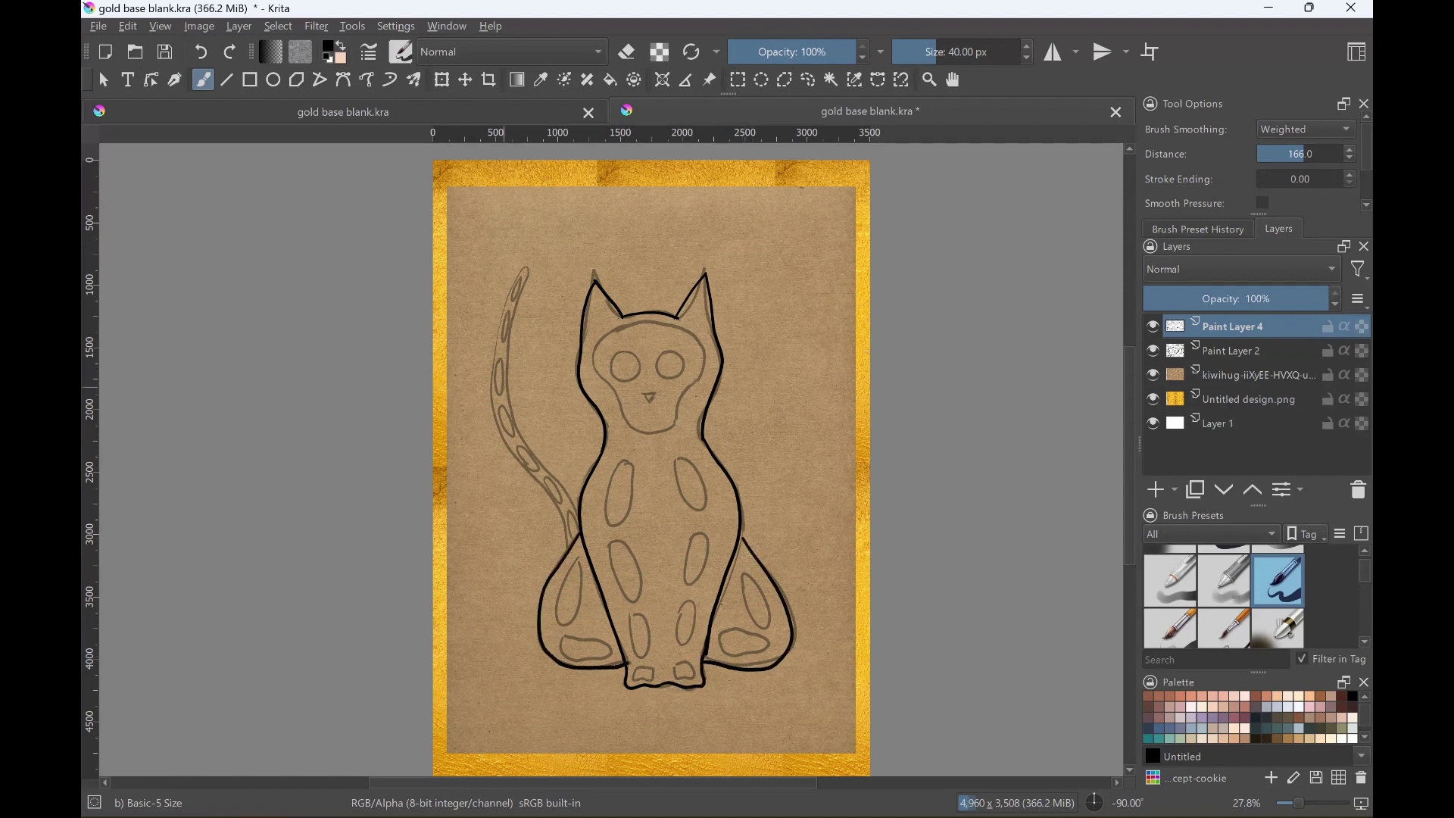
# - Touch up the tail edge, right body outline, head outline and nose triangle
pyautogui.moveTo(568, 555)
pyautogui.mouseDown()
pyautogui.moveTo(491, 340)
pyautogui.moveTo(528, 258)
pyautogui.moveTo(501, 366)
pyautogui.mouseUp()
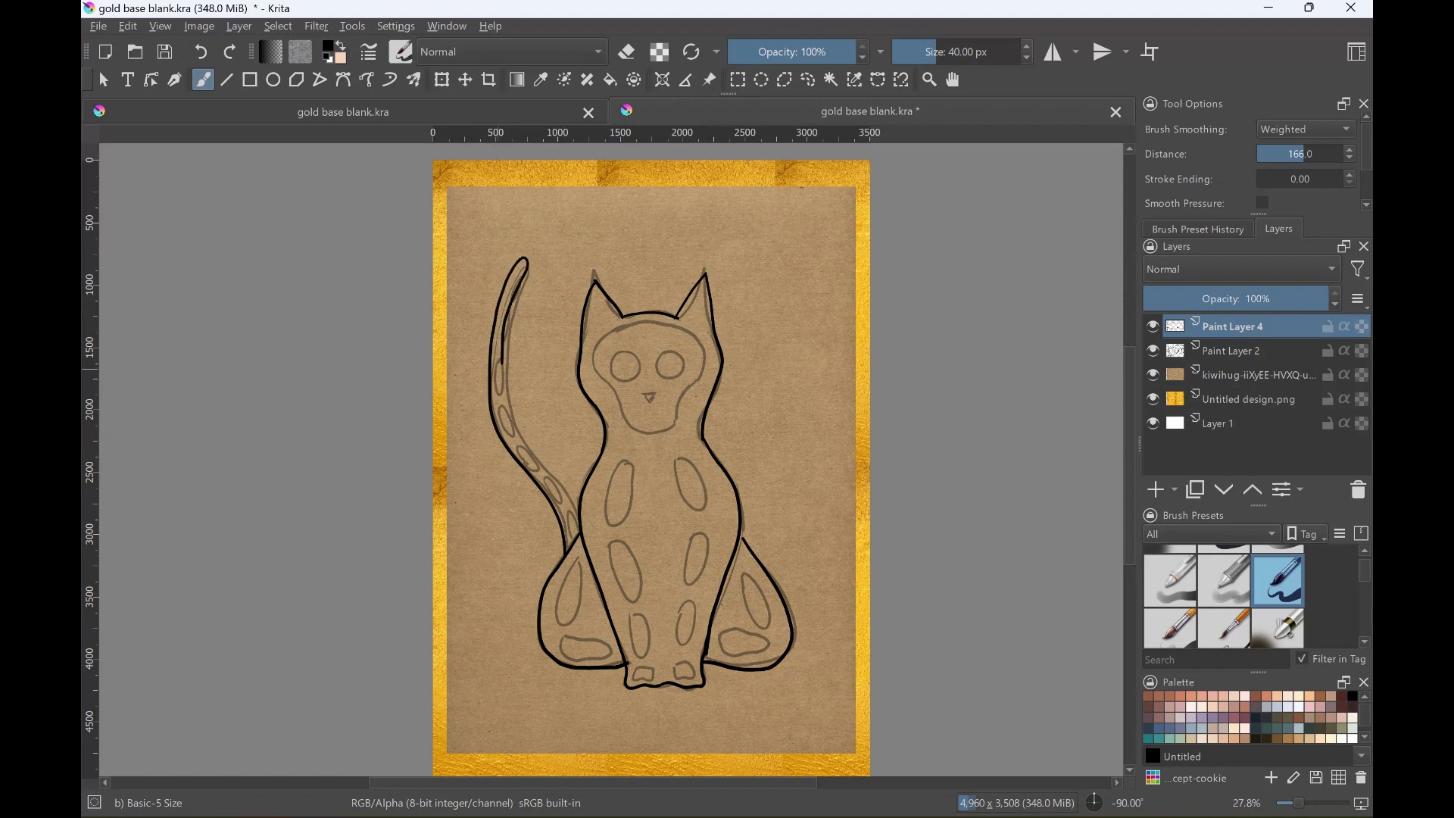
pyautogui.hotkey('ctrl', 'z')
pyautogui.moveTo(568, 552)
pyautogui.mouseDown()
pyautogui.moveTo(489, 371)
pyautogui.moveTo(528, 266)
pyautogui.moveTo(502, 329)
pyautogui.moveTo(509, 432)
pyautogui.moveTo(581, 522)
pyautogui.mouseUp()
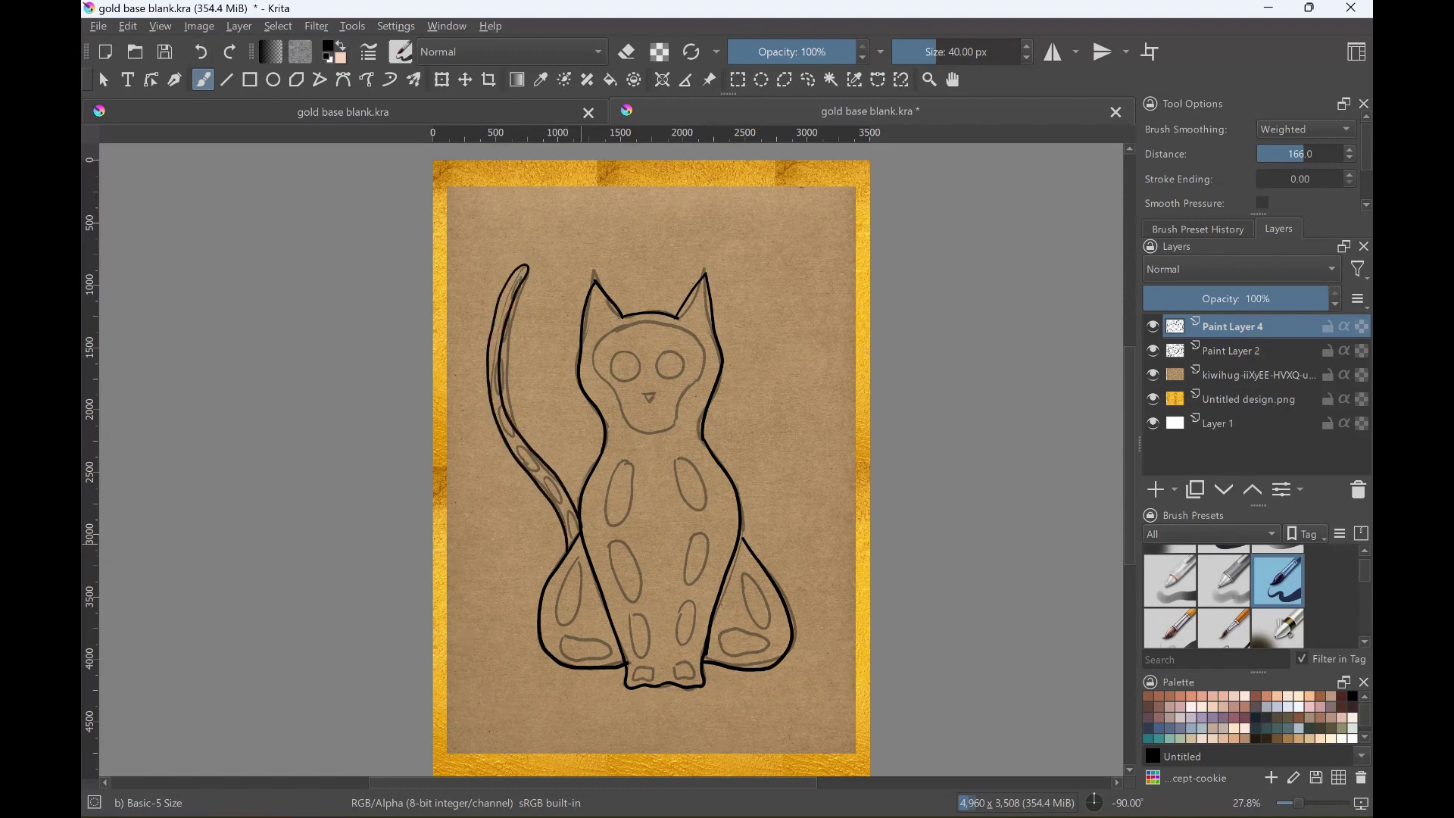
pyautogui.moveTo(738, 532); pyautogui.dragTo(746, 547)
pyautogui.moveTo(610, 388)
pyautogui.mouseDown()
pyautogui.moveTo(602, 340)
pyautogui.moveTo(658, 322)
pyautogui.moveTo(704, 360)
pyautogui.moveTo(650, 432)
pyautogui.moveTo(613, 389)
pyautogui.moveTo(615, 353)
pyautogui.moveTo(656, 366)
pyautogui.moveTo(684, 354)
pyautogui.mouseUp()
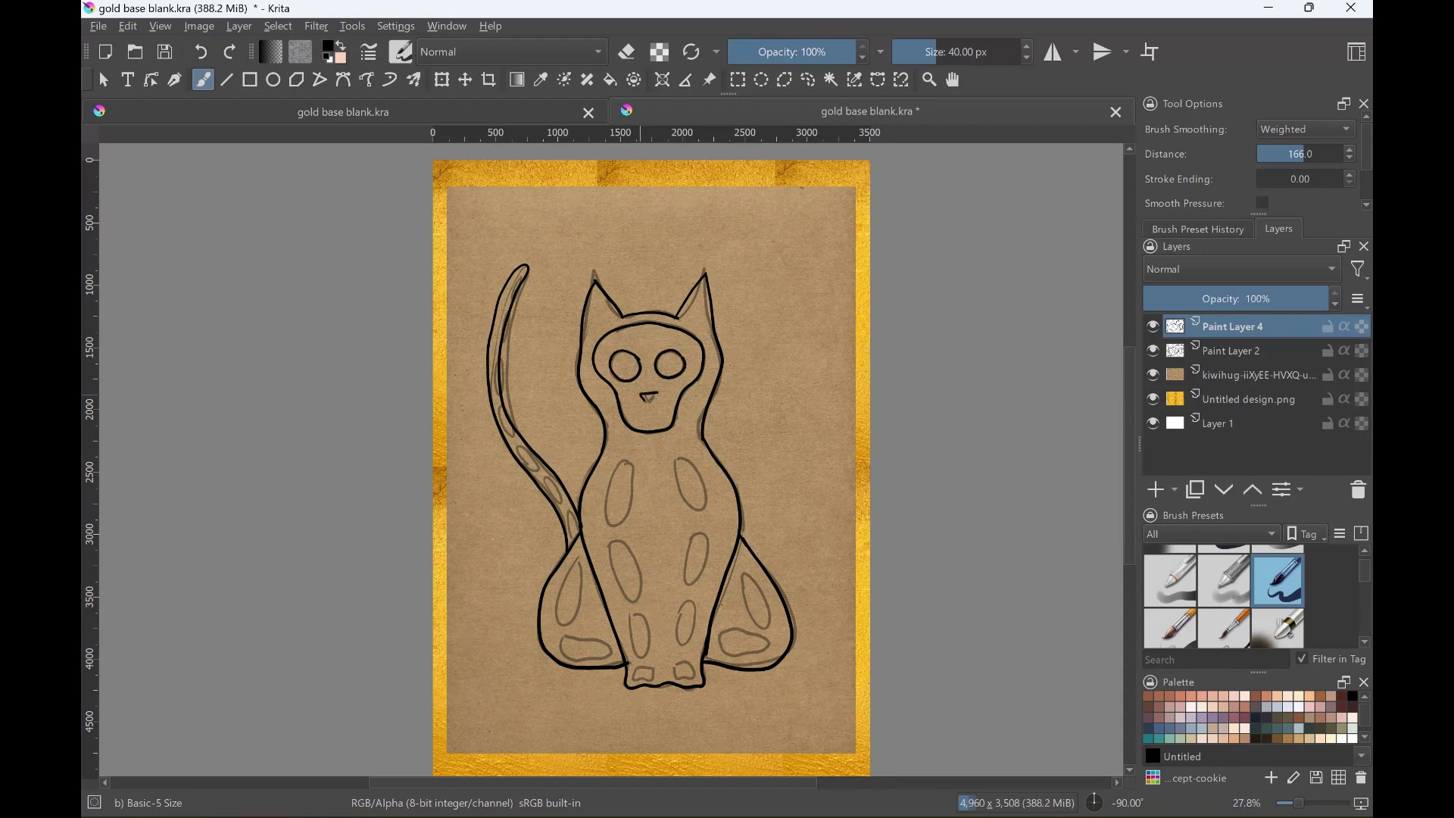
pyautogui.moveTo(653, 400); pyautogui.dragTo(643, 392)
# - Ink bones on the chest and lower body, undoing stray strokes
pyautogui.moveTo(615, 475)
pyautogui.mouseDown()
pyautogui.moveTo(621, 457)
pyautogui.moveTo(640, 466)
pyautogui.moveTo(603, 528)
pyautogui.moveTo(628, 505)
pyautogui.mouseUp()
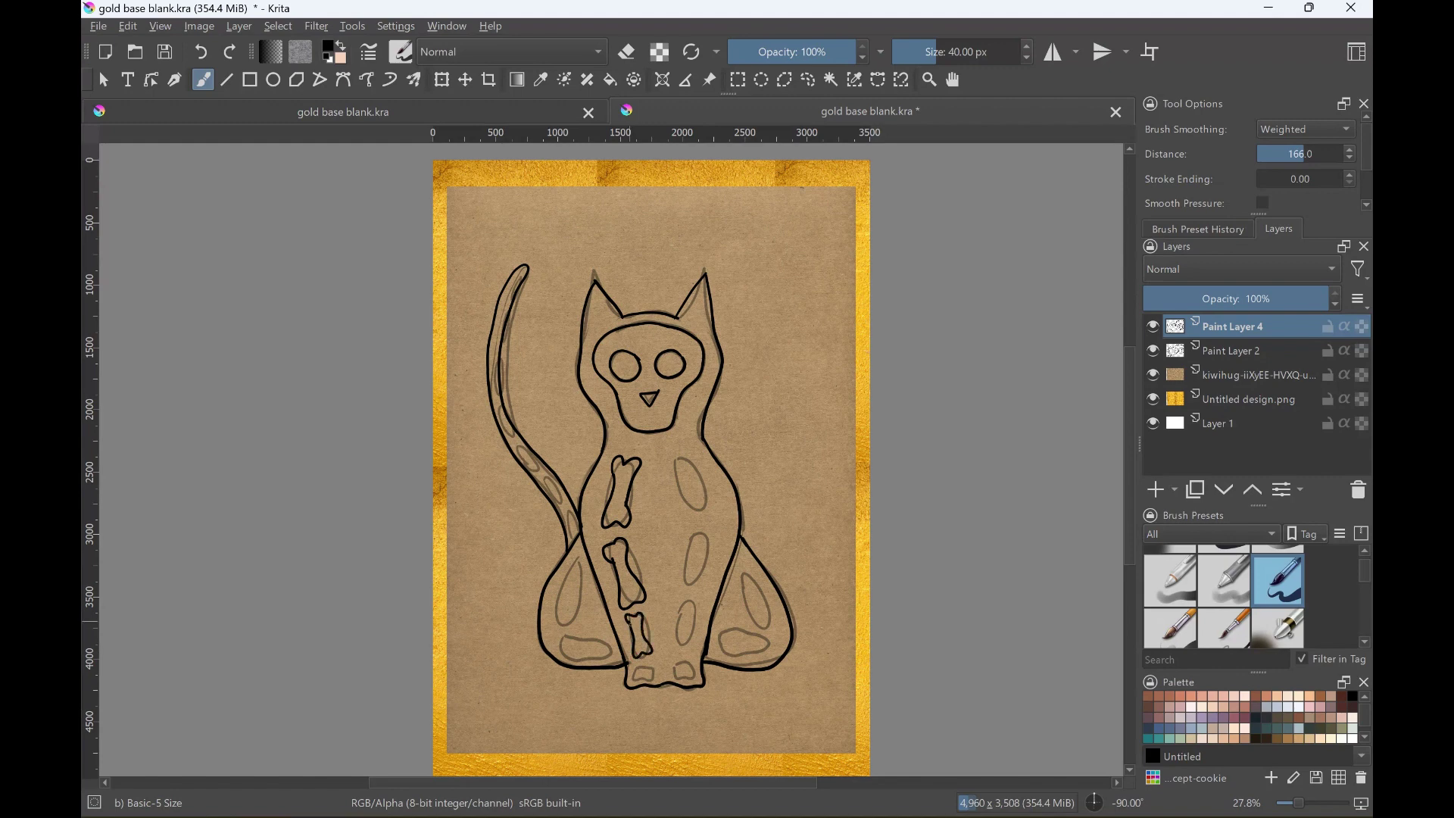
pyautogui.moveTo(641, 669); pyautogui.dragTo(643, 679)
pyautogui.hotkey('ctrl', 'z')
pyautogui.press('e')
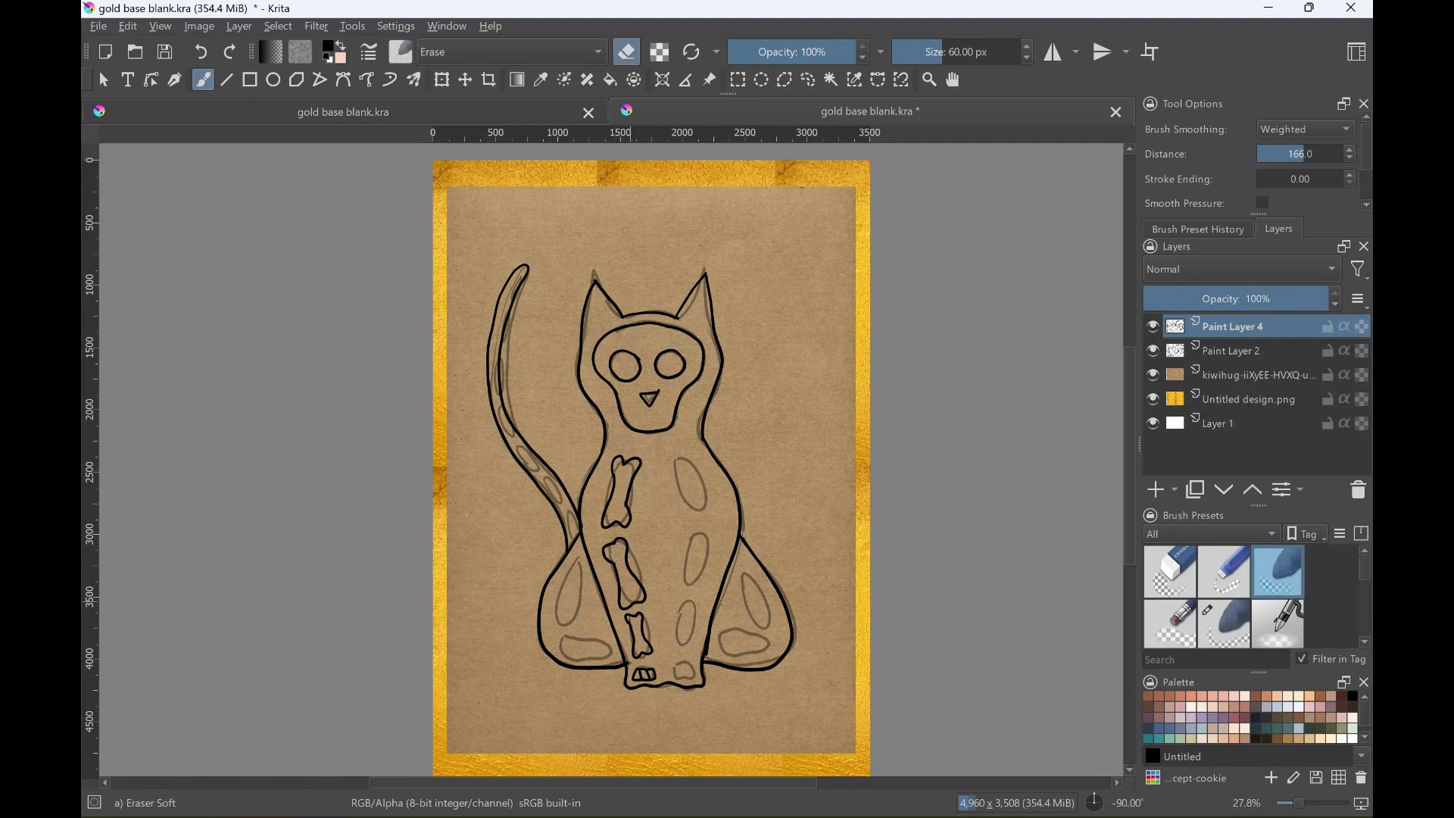
pyautogui.press('e')
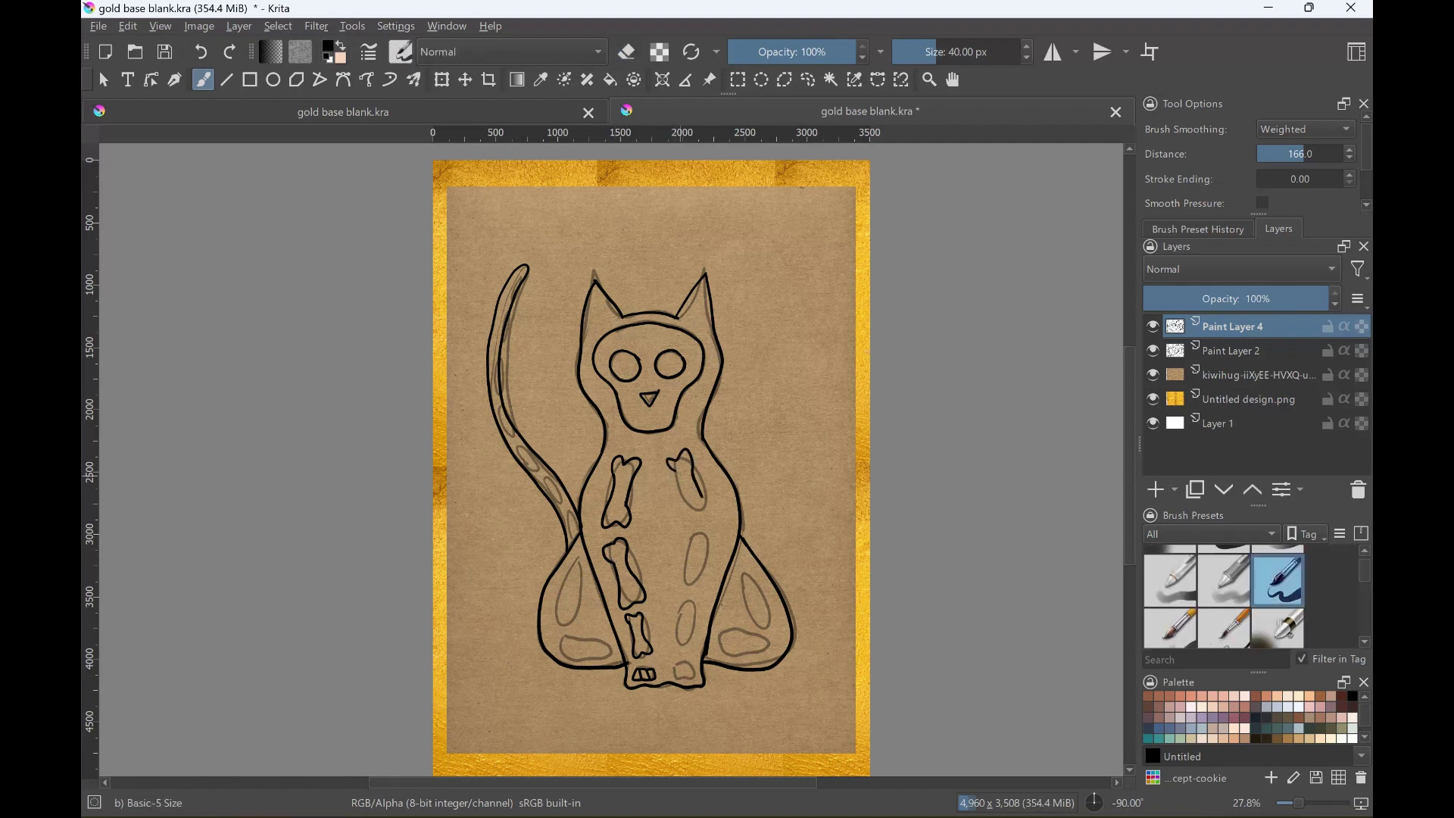
pyautogui.moveTo(689, 519); pyautogui.dragTo(712, 493)
pyautogui.moveTo(691, 542); pyautogui.dragTo(683, 576)
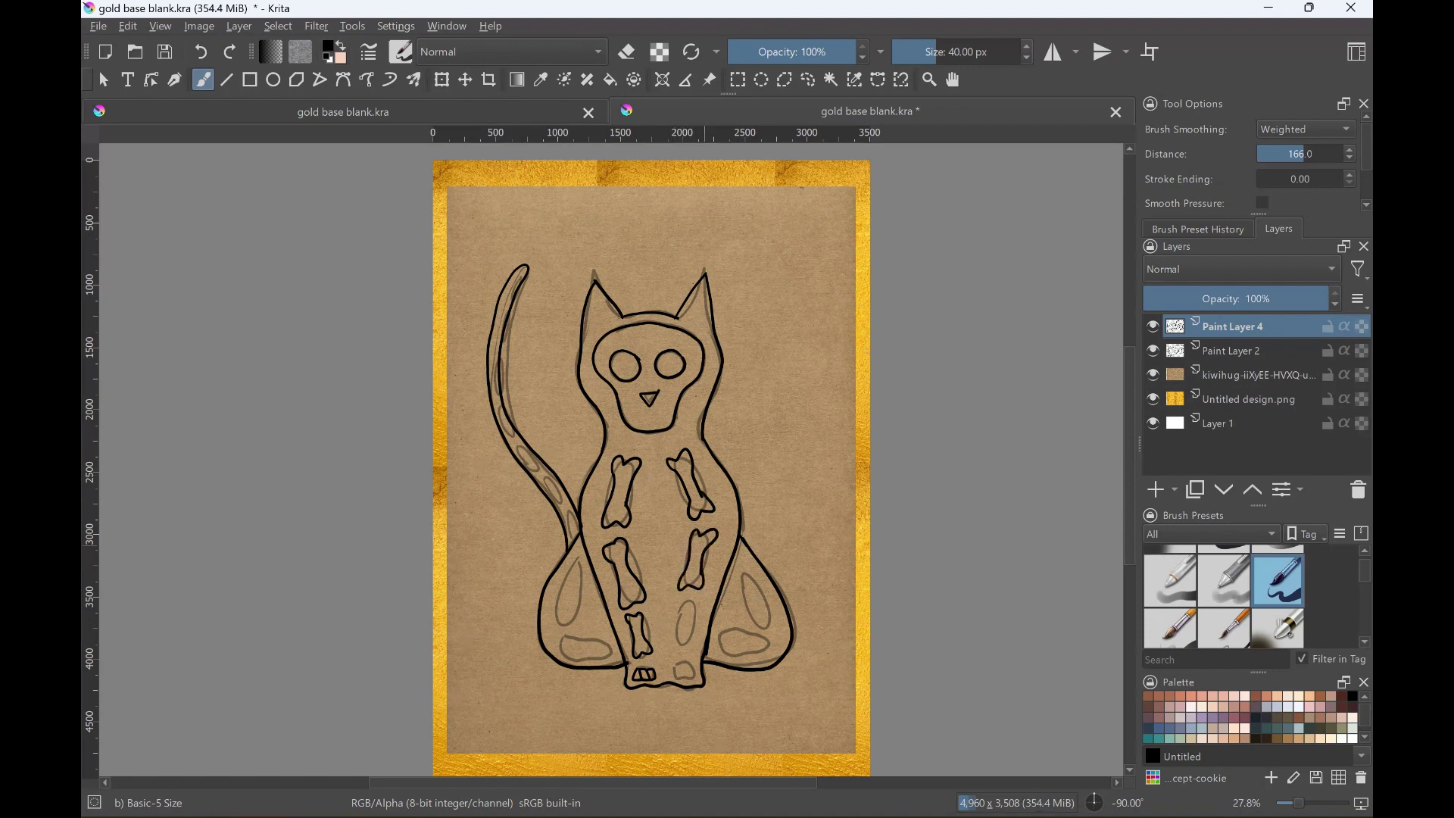
pyautogui.scroll(2, 1224, 596)
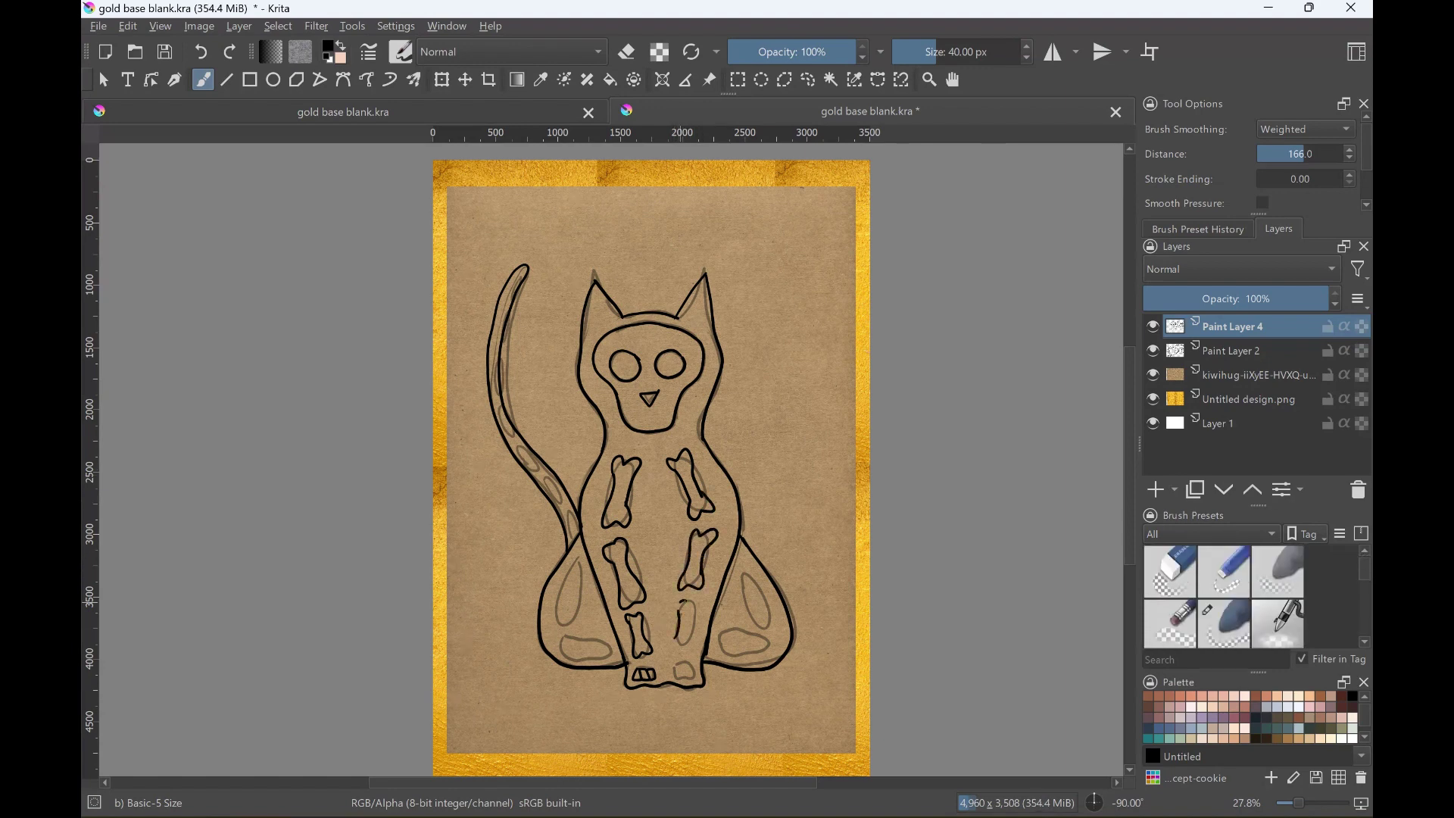
pyautogui.click(200, 52)
# - Ink bone shapes inside the right and left haunches
pyautogui.moveTo(588, 559); pyautogui.dragTo(557, 606)
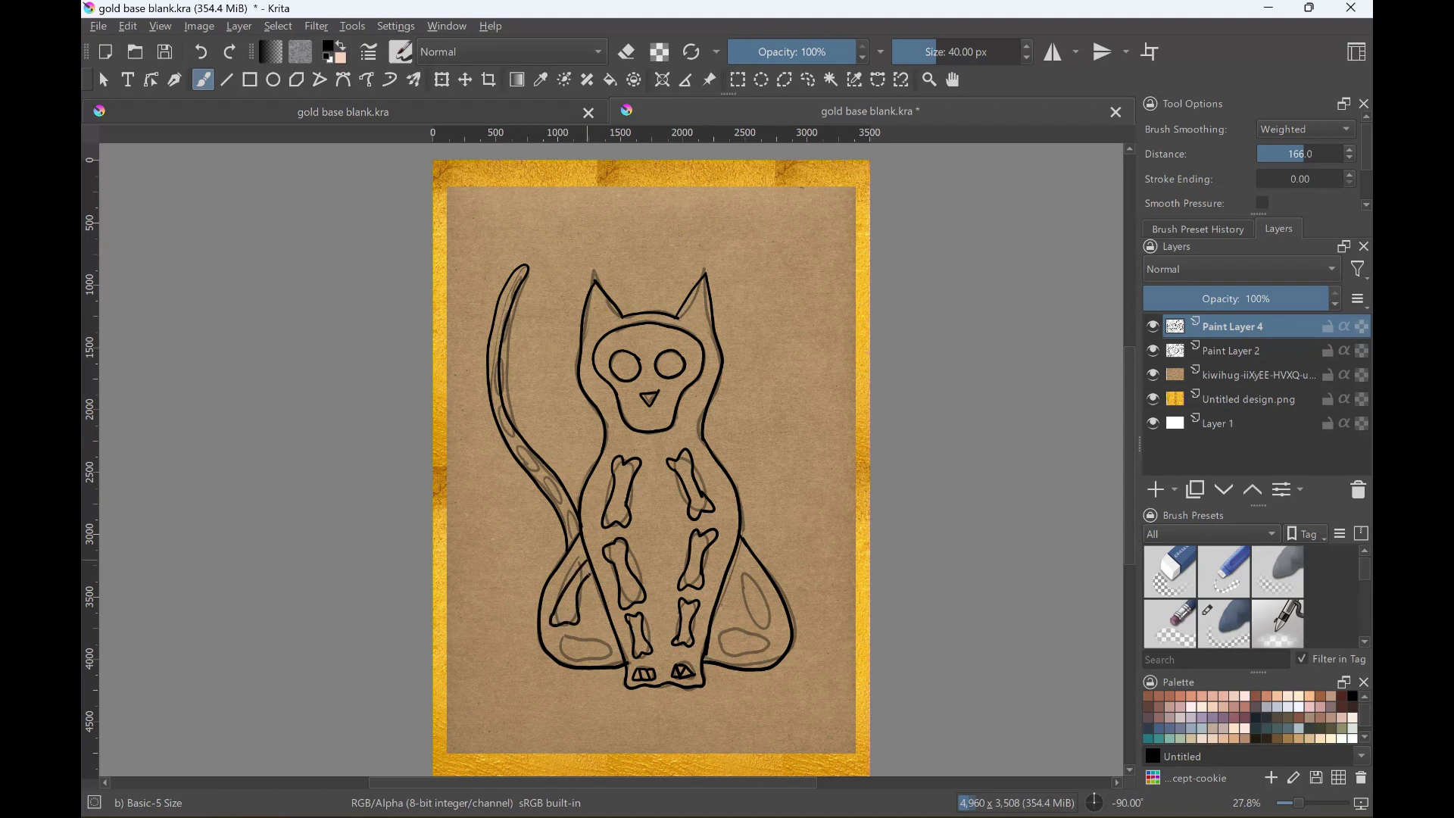
pyautogui.hotkey('ctrl', 'z')
pyautogui.moveTo(730, 571); pyautogui.dragTo(749, 614)
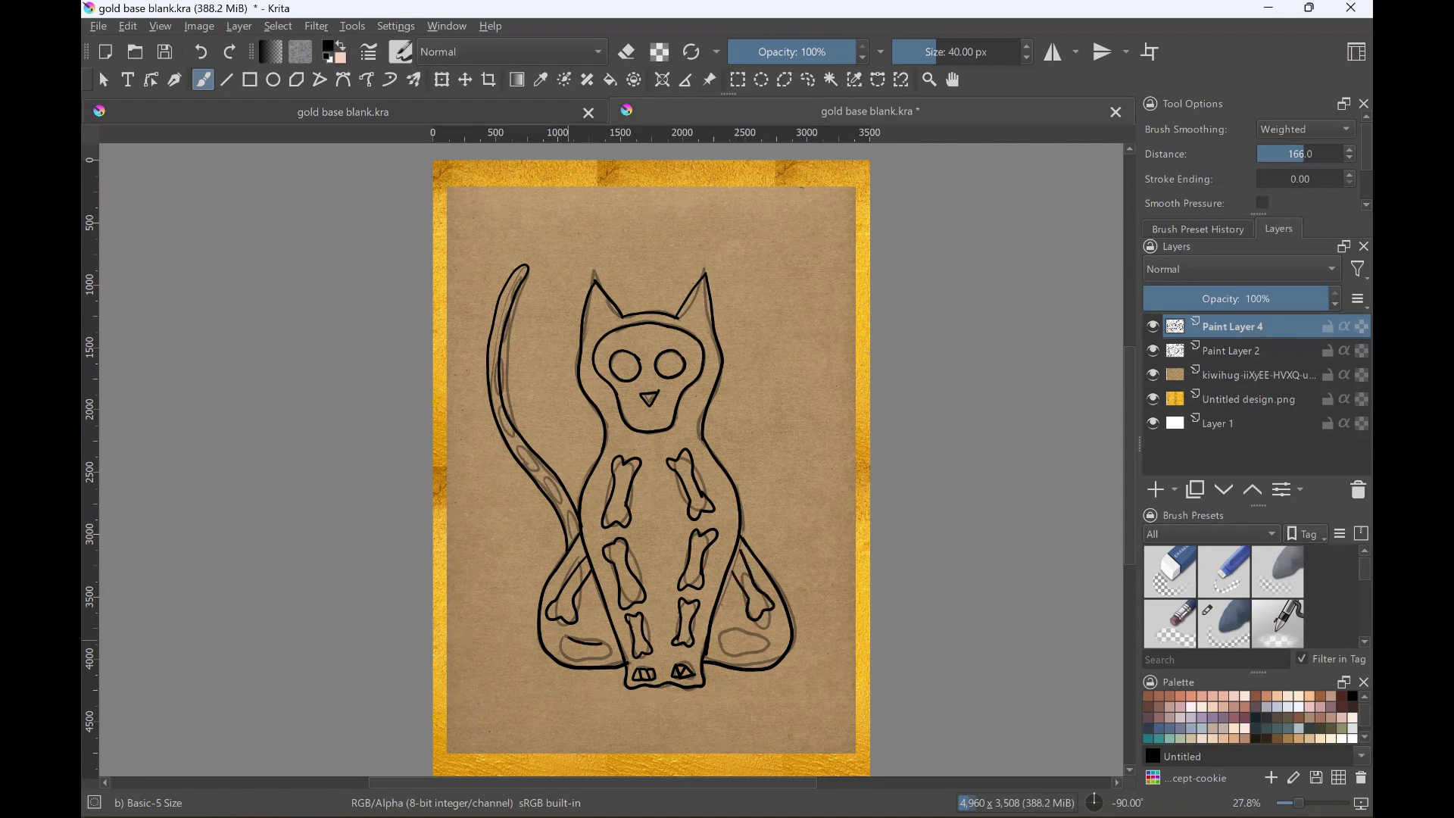
pyautogui.moveTo(557, 635); pyautogui.dragTo(561, 655)
pyautogui.hotkey('ctrl', 'z')
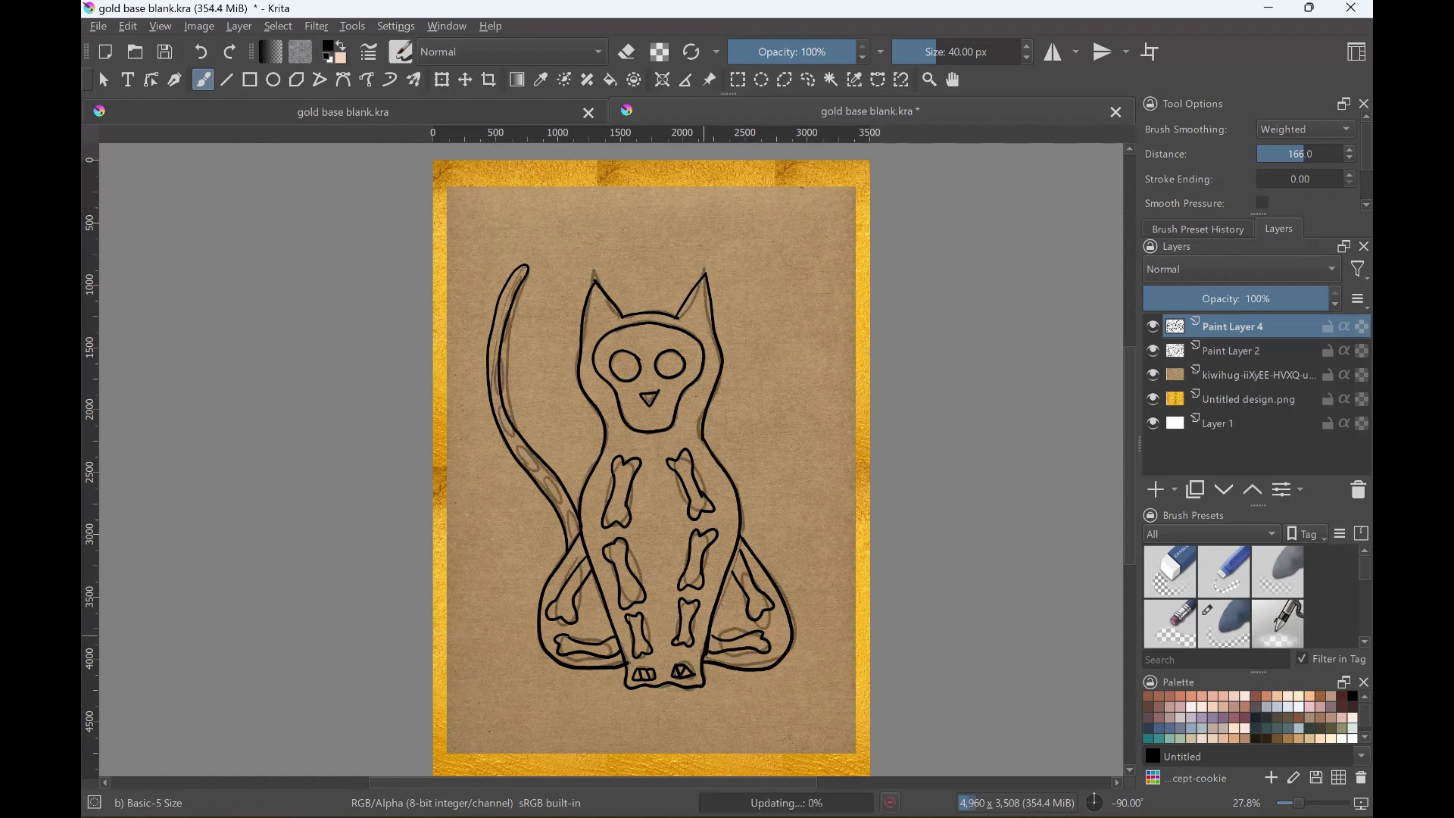
# - Ink oval segment loops down the tail and hide the Paint Layer 2 sketch
pyautogui.moveTo(508, 296); pyautogui.dragTo(523, 268)
pyautogui.hotkey('ctrl', 'z')
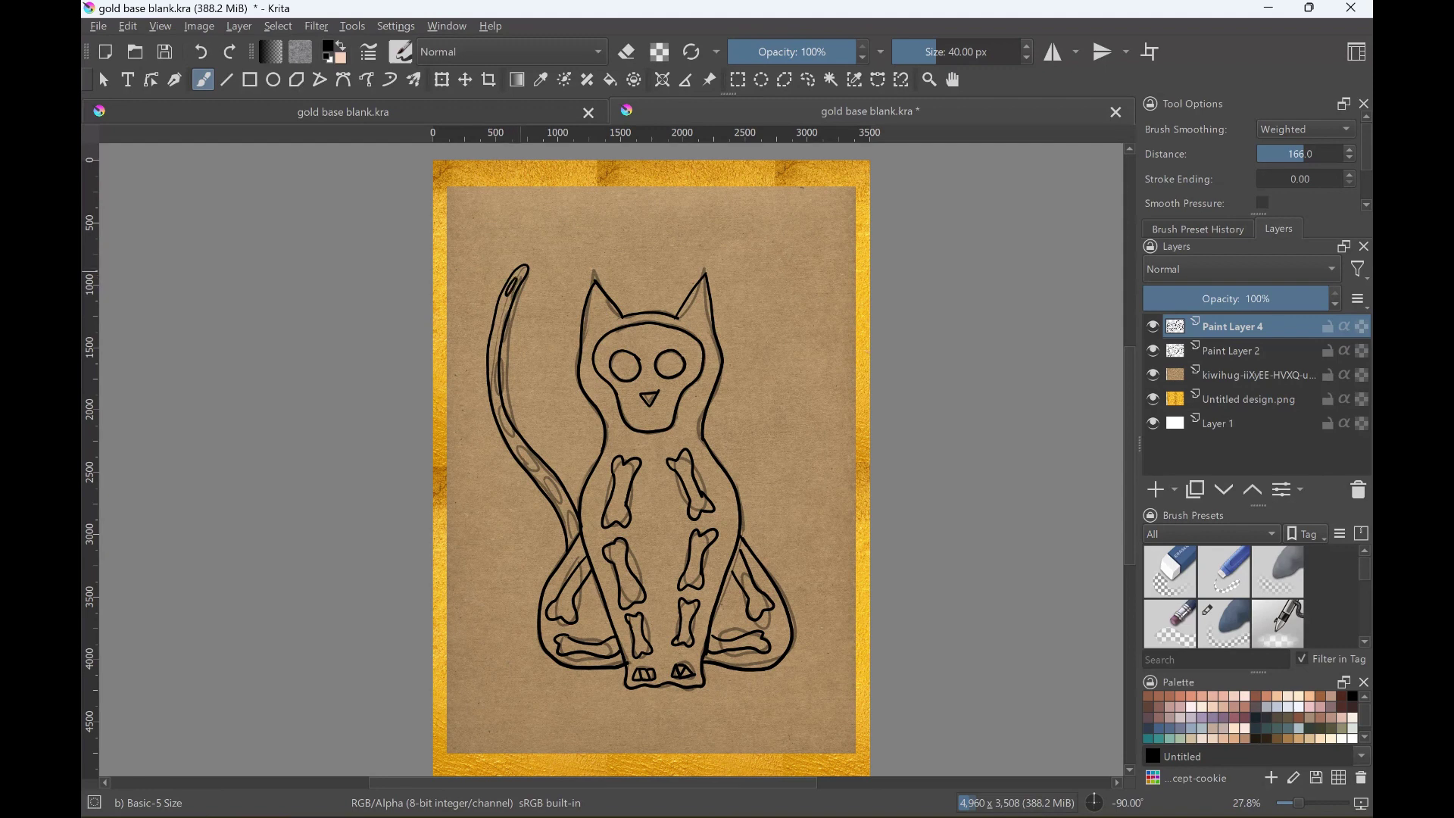
pyautogui.moveTo(502, 328); pyautogui.dragTo(504, 304)
pyautogui.moveTo(494, 385); pyautogui.dragTo(497, 358)
pyautogui.moveTo(541, 476); pyautogui.dragTo(522, 450)
pyautogui.moveTo(560, 500); pyautogui.dragTo(542, 477)
pyautogui.moveTo(578, 532); pyautogui.dragTo(567, 508)
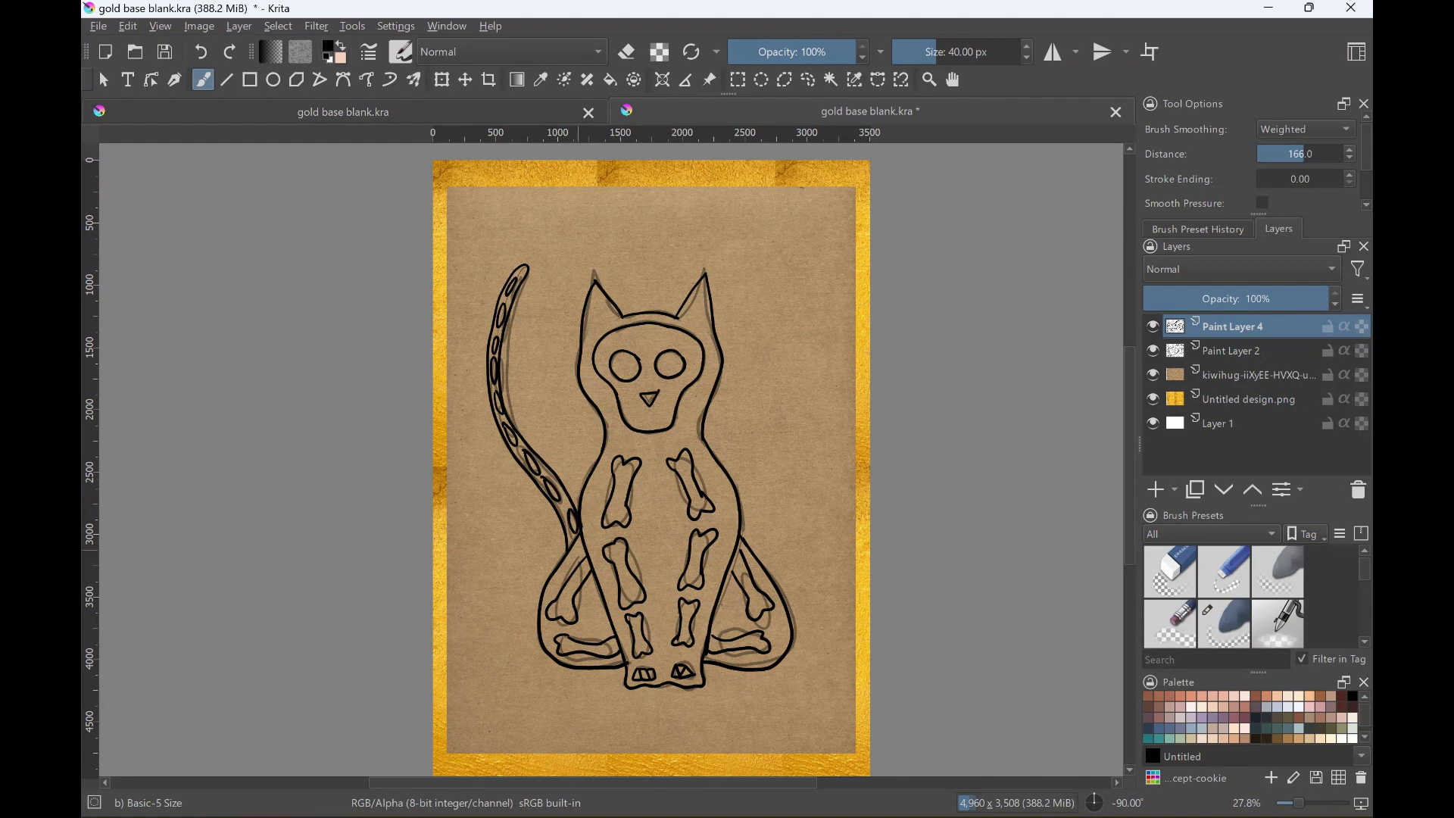
pyautogui.click(1152, 351)
pyautogui.press('e')
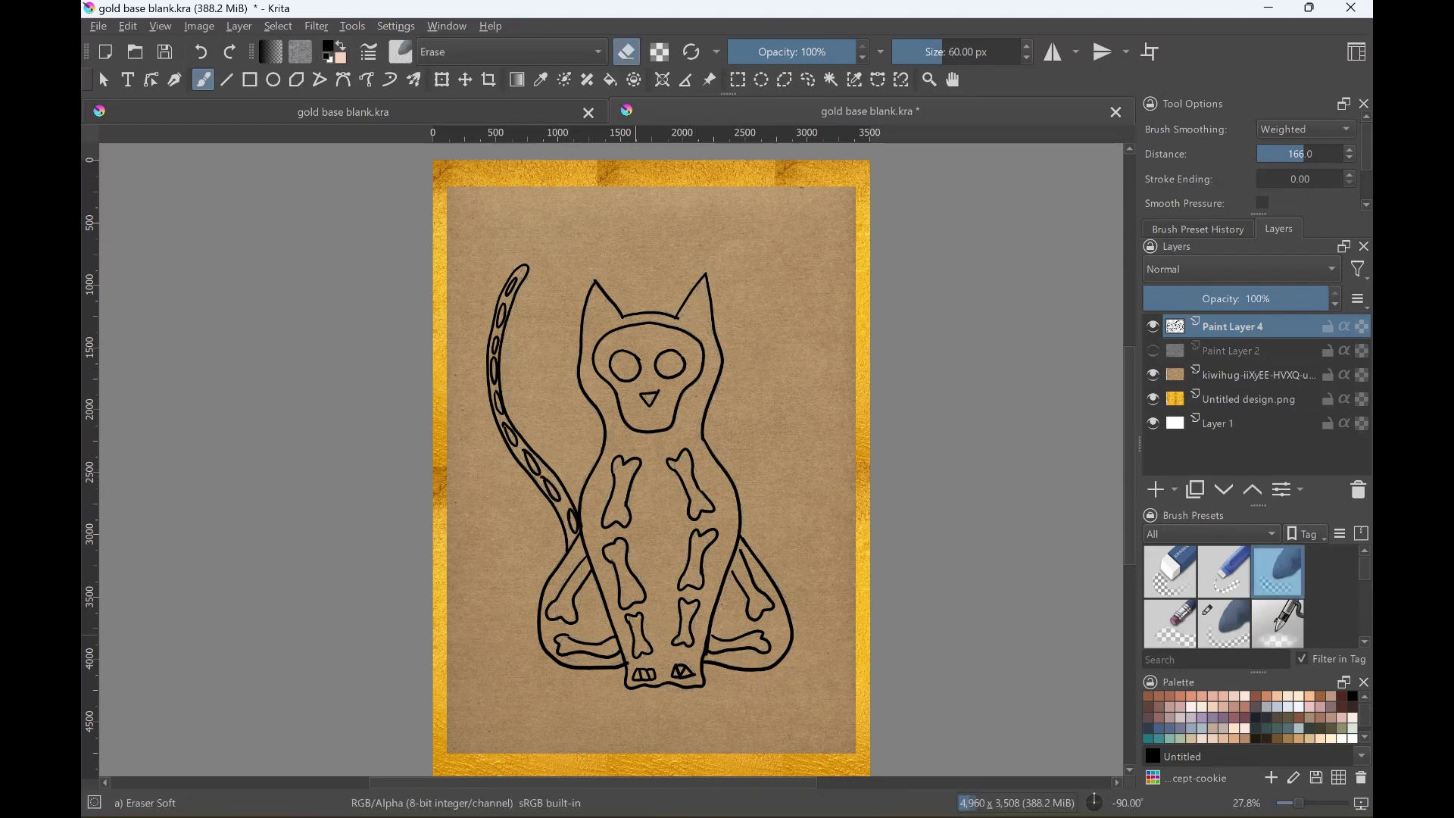
# - Add a new layer below the black outline and paint the skull face white
pyautogui.moveTo(634, 634); pyautogui.dragTo(640, 643)
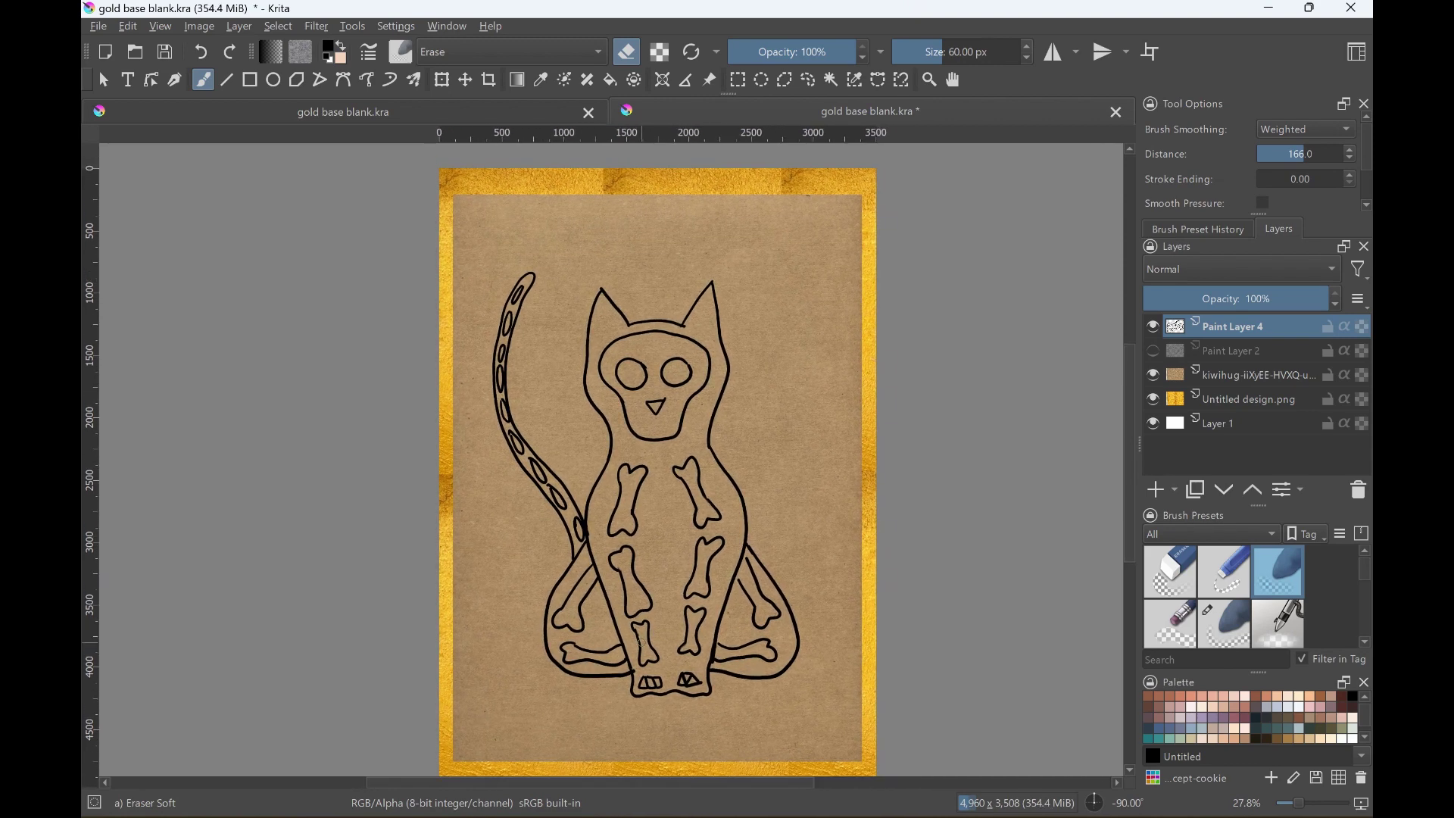
pyautogui.press('e')
pyautogui.press('Insert')
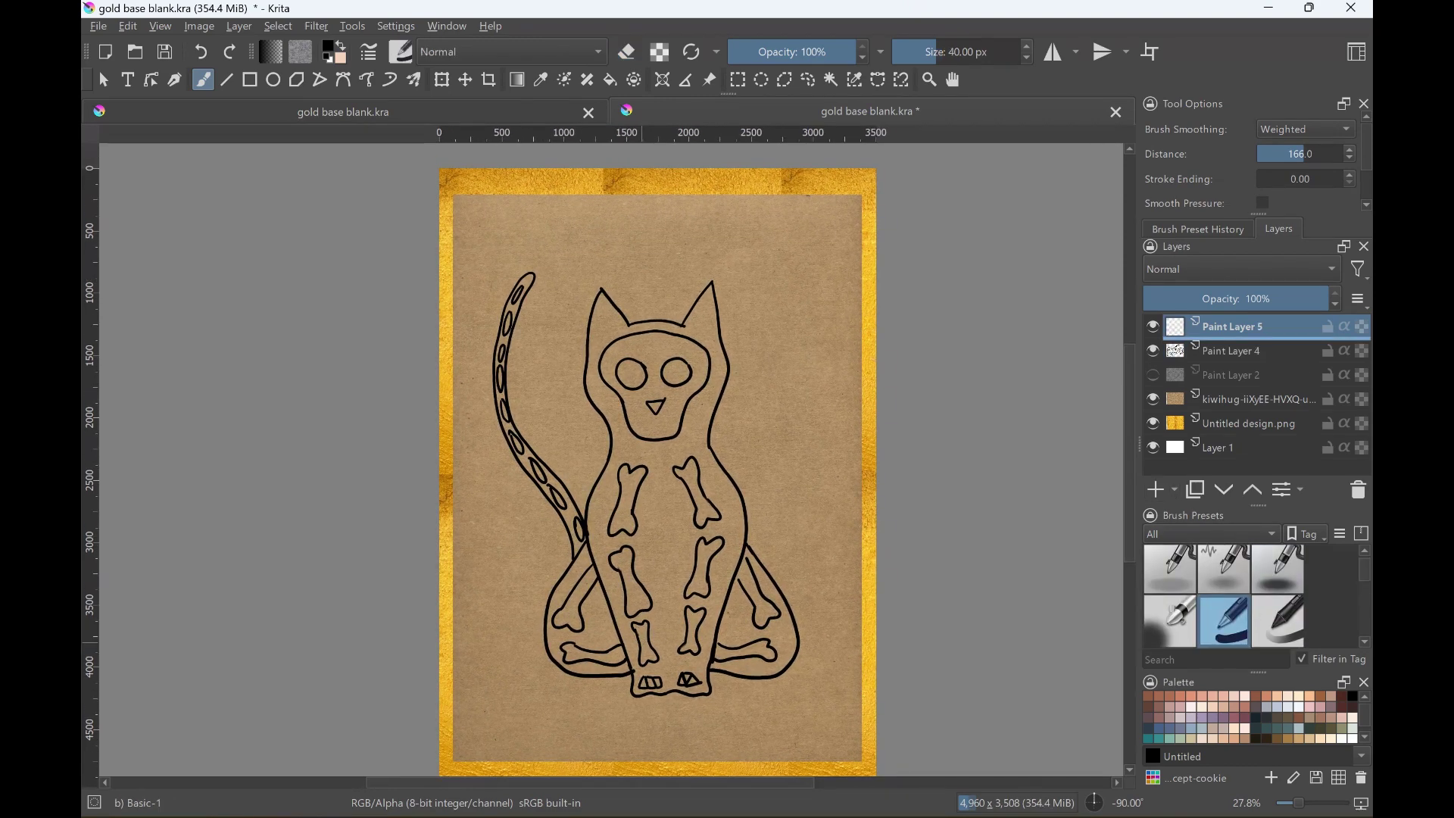
pyautogui.hotkey('ctrl', 'pagedown')
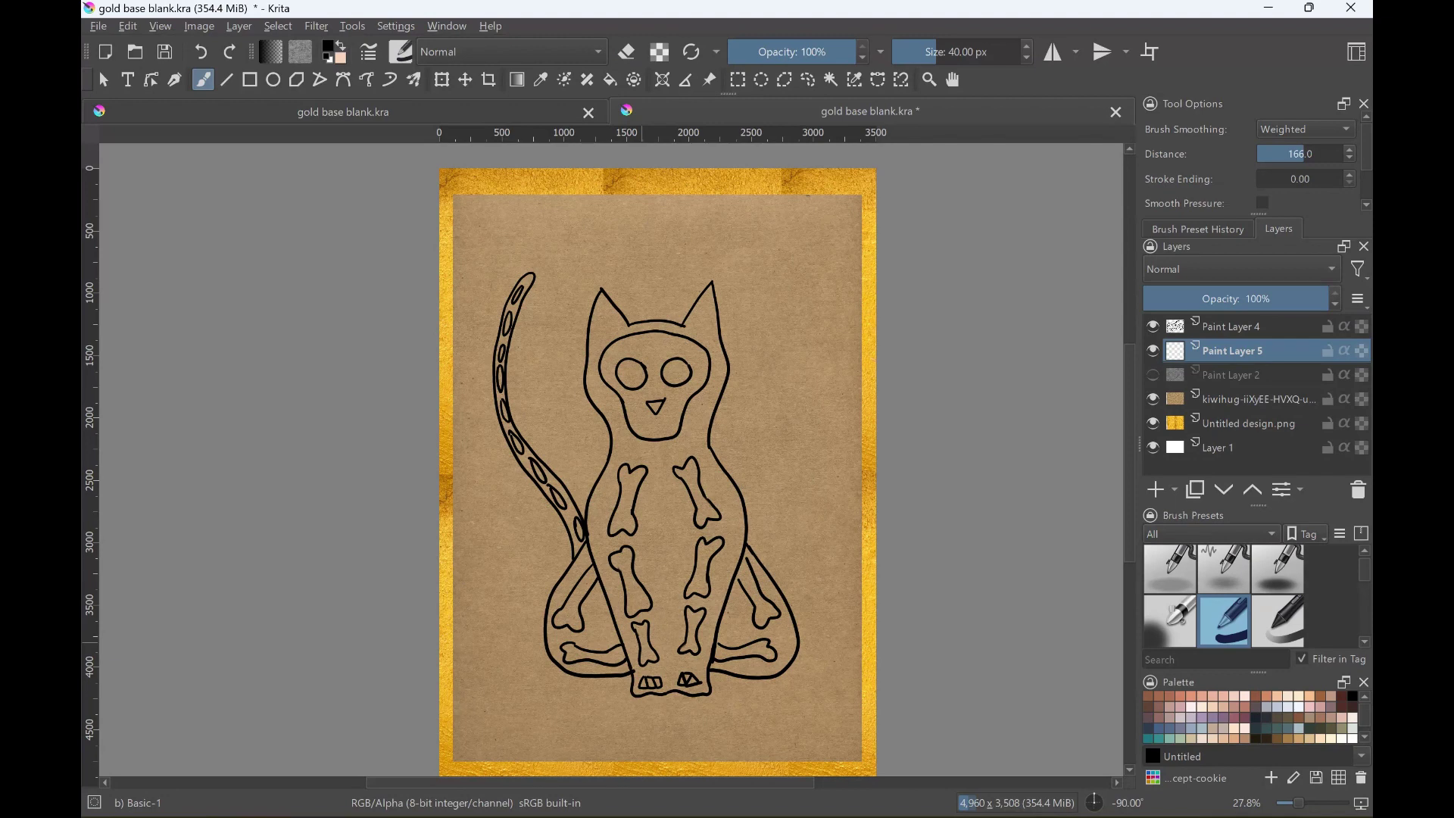
pyautogui.press('x')
pyautogui.moveTo(655, 350)
pyautogui.mouseDown()
pyautogui.moveTo(665, 382)
pyautogui.moveTo(649, 427)
pyautogui.moveTo(615, 360)
pyautogui.moveTo(677, 347)
pyautogui.moveTo(686, 383)
pyautogui.moveTo(667, 417)
pyautogui.moveTo(695, 364)
pyautogui.moveTo(700, 390)
pyautogui.mouseUp()
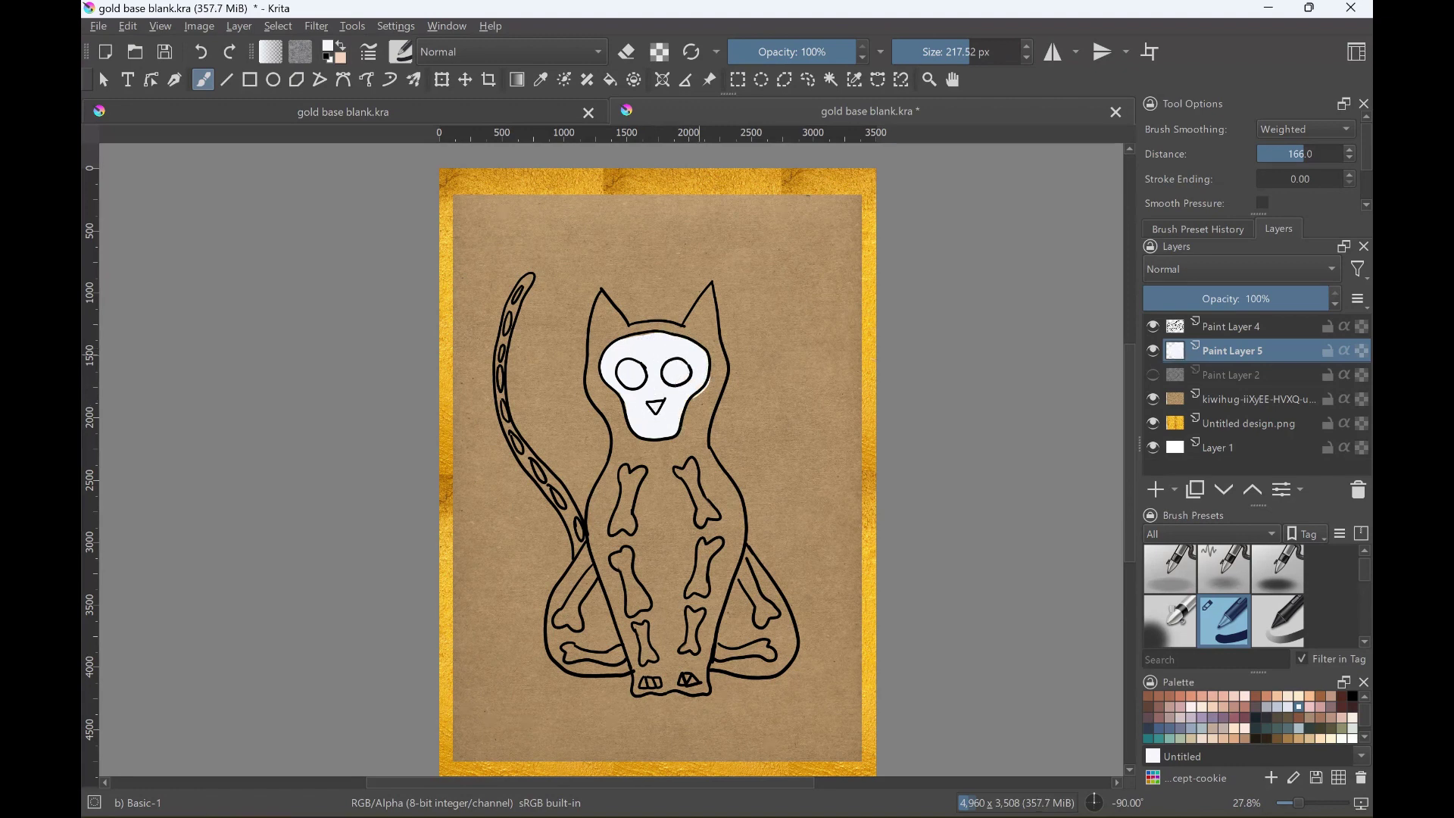
# - With a smaller brush, paint the chest, body, base and lower-left leg bones white
pyautogui.press('[')
pyautogui.press('[')
pyautogui.press('[')
pyautogui.moveTo(627, 500)
pyautogui.mouseDown()
pyautogui.moveTo(627, 474)
pyautogui.moveTo(640, 484)
pyautogui.moveTo(627, 530)
pyautogui.mouseUp()
pyautogui.moveTo(700, 491)
pyautogui.mouseDown()
pyautogui.moveTo(688, 476)
pyautogui.moveTo(704, 519)
pyautogui.moveTo(712, 509)
pyautogui.mouseUp()
pyautogui.moveTo(619, 560)
pyautogui.mouseDown()
pyautogui.moveTo(640, 614)
pyautogui.moveTo(630, 572)
pyautogui.moveTo(703, 589)
pyautogui.moveTo(716, 542)
pyautogui.moveTo(697, 580)
pyautogui.mouseUp()
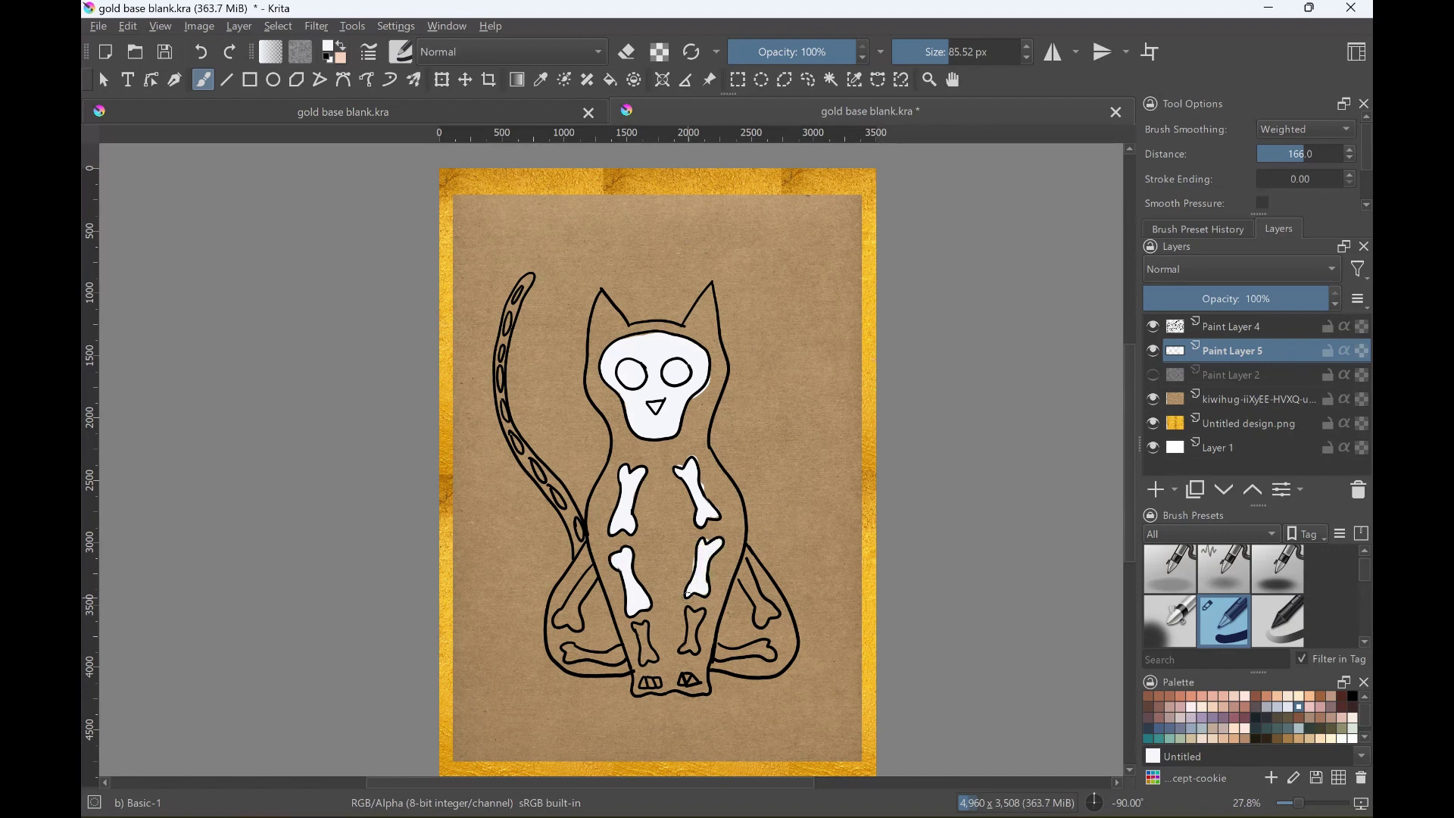
pyautogui.moveTo(642, 631)
pyautogui.mouseDown()
pyautogui.moveTo(645, 662)
pyautogui.moveTo(693, 610)
pyautogui.moveTo(693, 644)
pyautogui.mouseUp()
pyautogui.moveTo(642, 684); pyautogui.dragTo(697, 679)
pyautogui.moveTo(559, 623)
pyautogui.mouseDown()
pyautogui.moveTo(593, 571)
pyautogui.moveTo(573, 656)
pyautogui.moveTo(621, 656)
pyautogui.mouseUp()
# - Whiten the lower-right leg and foot bones, then the tail segments
pyautogui.moveTo(739, 564); pyautogui.dragTo(774, 615)
pyautogui.moveTo(715, 652); pyautogui.dragTo(765, 646)
pyautogui.press('[')
pyautogui.press('[')
pyautogui.press('[')
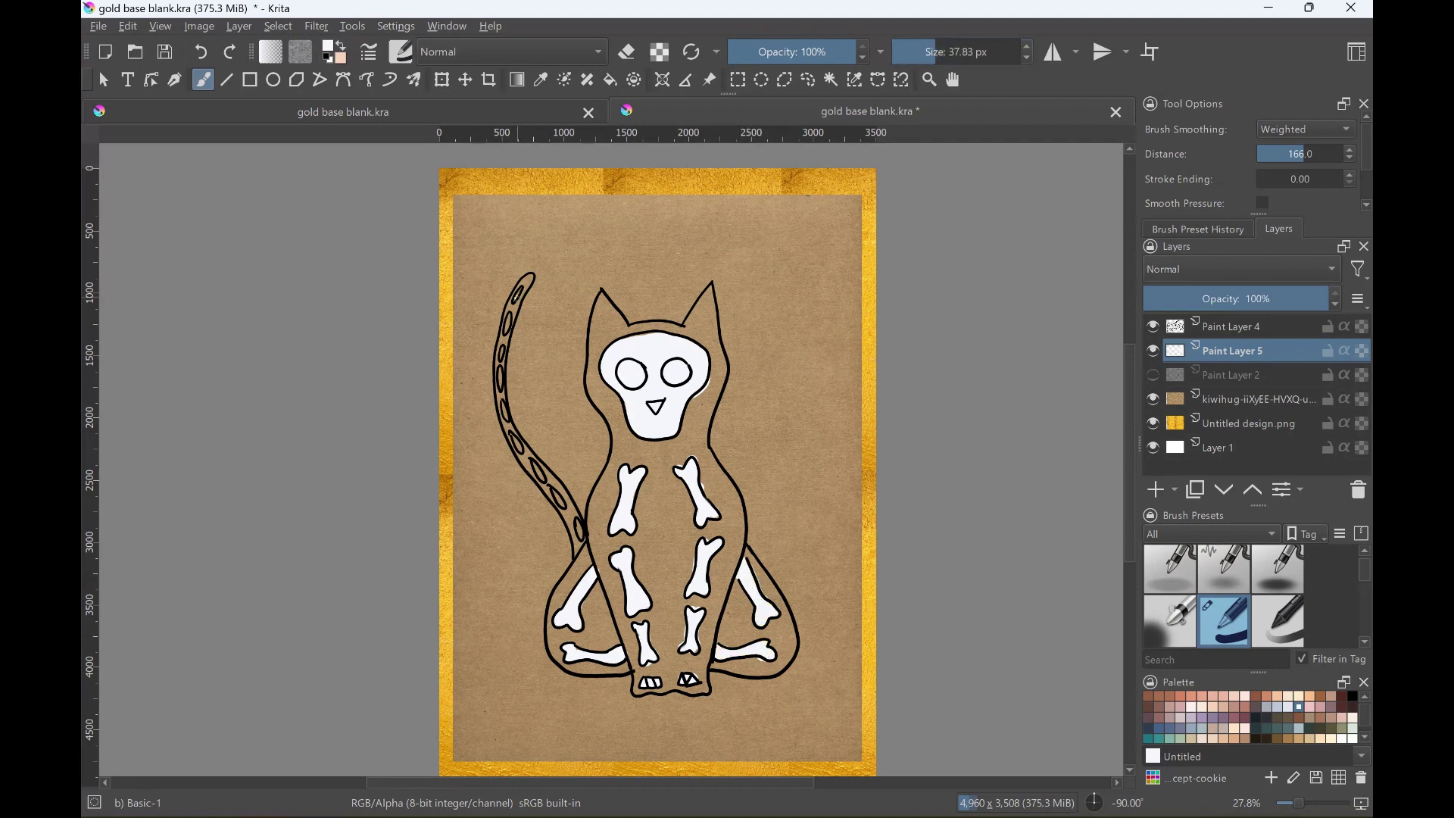
pyautogui.moveTo(512, 314); pyautogui.dragTo(500, 388)
# - Add a layer under the white bones and start filling the chest and body black
pyautogui.press('Insert')
pyautogui.hotkey('ctrl', 'pagedown')
pyautogui.press('d')
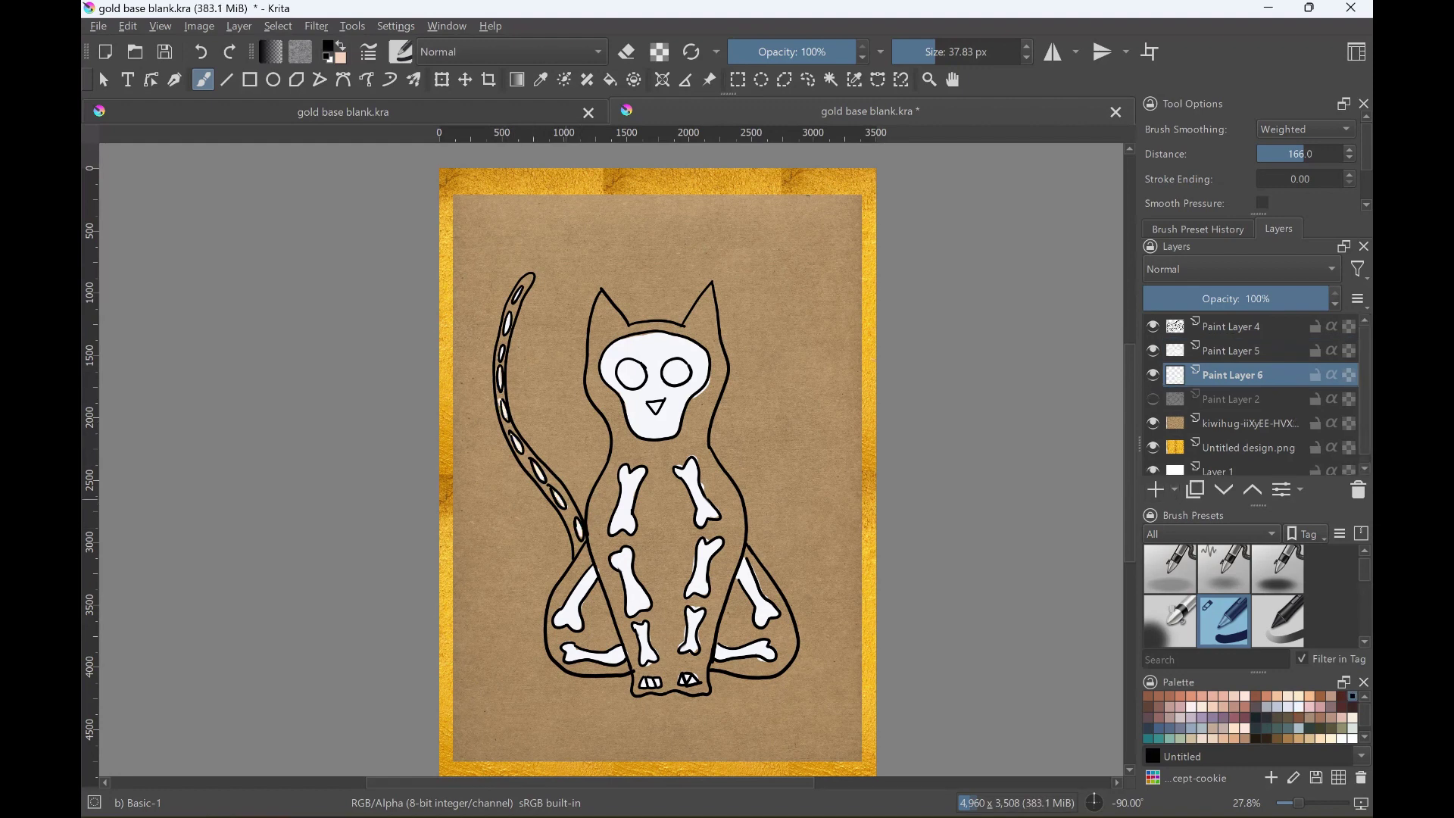
pyautogui.press(']')
pyautogui.press(']')
pyautogui.press(']')
pyautogui.moveTo(659, 424)
pyautogui.mouseDown()
pyautogui.moveTo(658, 575)
pyautogui.moveTo(628, 455)
pyautogui.mouseUp()
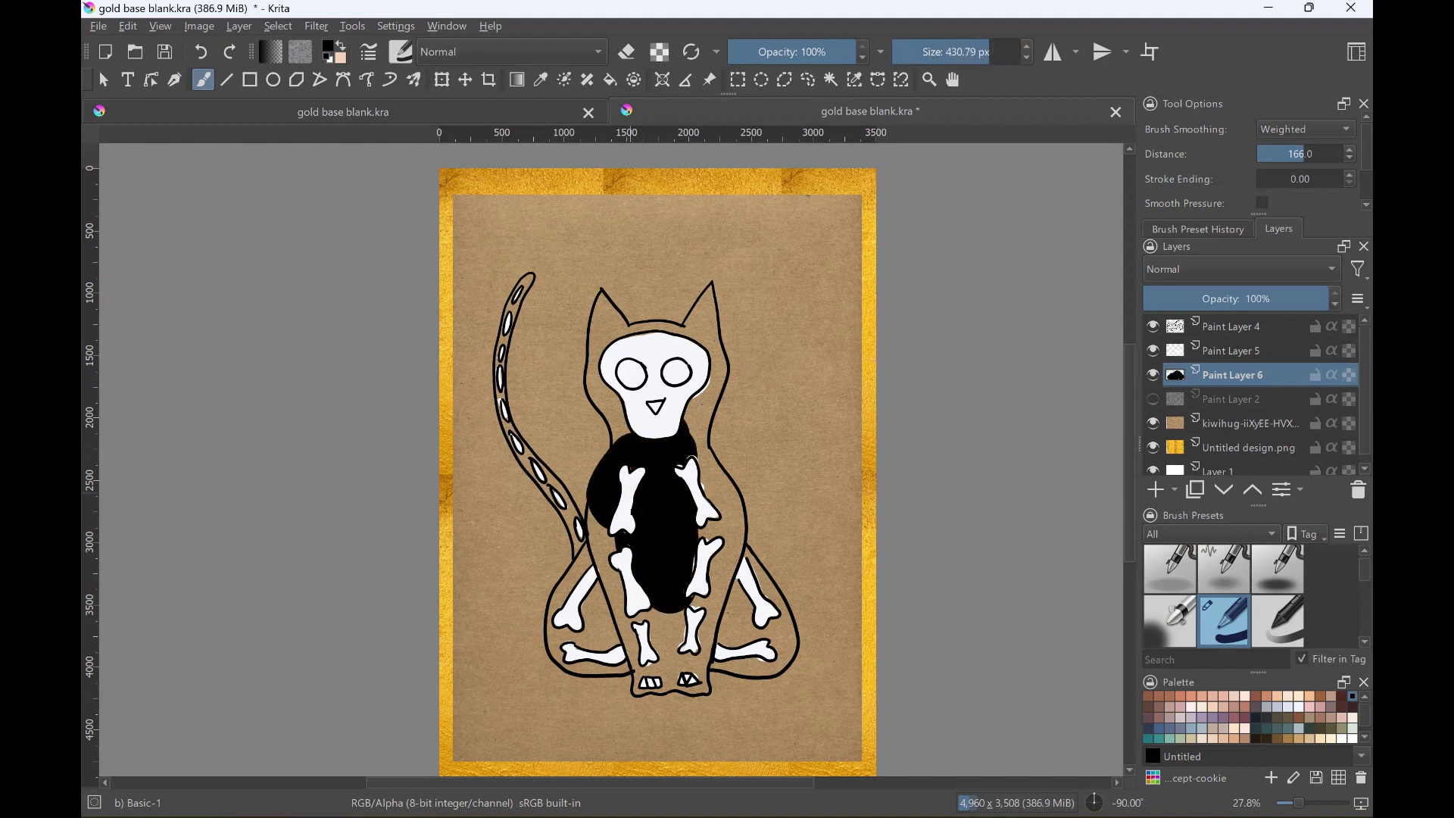
pyautogui.moveTo(621, 546)
pyautogui.mouseDown()
pyautogui.moveTo(656, 634)
pyautogui.moveTo(655, 681)
pyautogui.mouseUp()
pyautogui.moveTo(613, 515); pyautogui.dragTo(606, 606)
pyautogui.hotkey('ctrl', 'z')
pyautogui.hotkey('ctrl', 'z')
pyautogui.hotkey('ctrl', 'z')
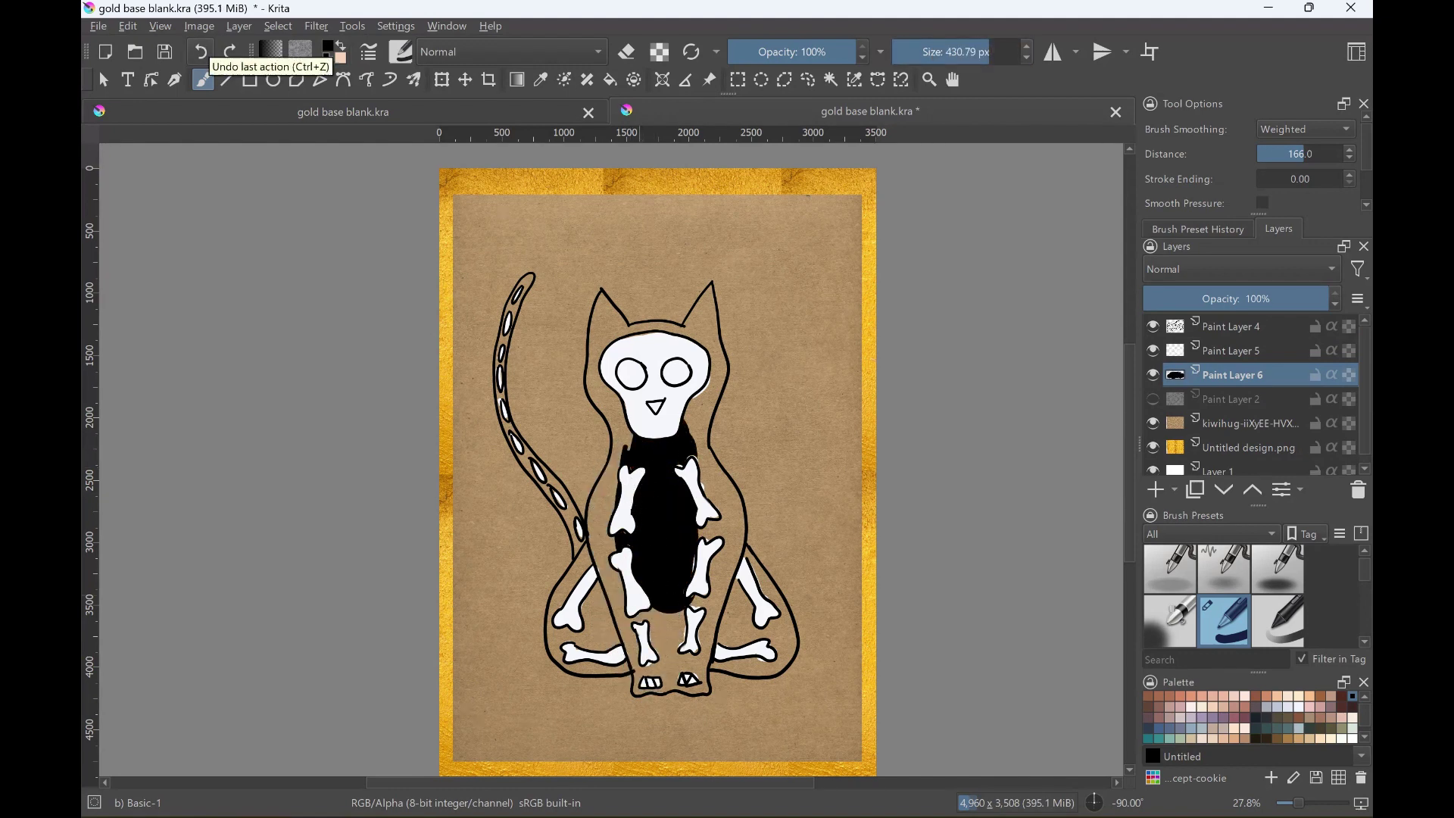
pyautogui.press('[')
pyautogui.press('[')
# - Fill the body sides, neck, head and left ear area solid black
pyautogui.moveTo(612, 454)
pyautogui.mouseDown()
pyautogui.moveTo(623, 557)
pyautogui.moveTo(598, 621)
pyautogui.moveTo(644, 652)
pyautogui.moveTo(562, 588)
pyautogui.moveTo(625, 659)
pyautogui.moveTo(590, 629)
pyautogui.moveTo(606, 667)
pyautogui.moveTo(645, 590)
pyautogui.moveTo(652, 674)
pyautogui.moveTo(708, 565)
pyautogui.moveTo(716, 474)
pyautogui.mouseUp()
pyautogui.press(']')
pyautogui.moveTo(625, 402)
pyautogui.mouseDown()
pyautogui.moveTo(609, 479)
pyautogui.moveTo(599, 344)
pyautogui.mouseUp()
pyautogui.moveTo(695, 394)
pyautogui.mouseDown()
pyautogui.moveTo(698, 460)
pyautogui.moveTo(738, 575)
pyautogui.moveTo(780, 628)
pyautogui.moveTo(732, 666)
pyautogui.moveTo(761, 621)
pyautogui.moveTo(709, 640)
pyautogui.moveTo(670, 682)
pyautogui.mouseUp()
pyautogui.moveTo(702, 424); pyautogui.dragTo(705, 319)
pyautogui.moveTo(610, 356)
pyautogui.mouseDown()
pyautogui.moveTo(606, 337)
pyautogui.moveTo(640, 333)
pyautogui.moveTo(602, 300)
pyautogui.moveTo(614, 330)
pyautogui.moveTo(713, 326)
pyautogui.mouseUp()
# - With a smaller brush, paint the gap between the feet and the tail solid black
pyautogui.press('[')
pyautogui.press('[')
pyautogui.press('[')
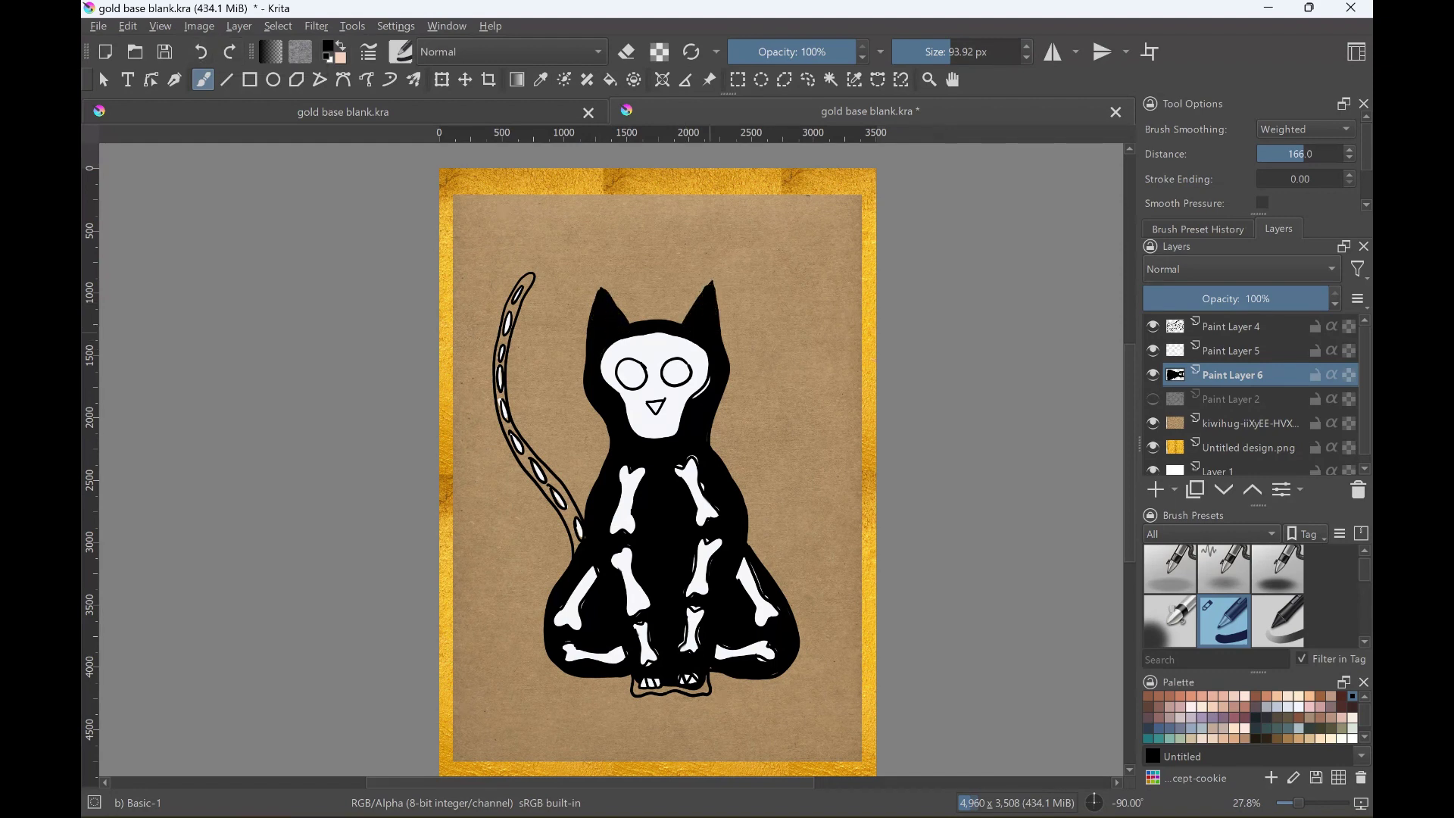
pyautogui.moveTo(641, 677)
pyautogui.mouseDown()
pyautogui.moveTo(700, 685)
pyautogui.moveTo(713, 659)
pyautogui.mouseUp()
pyautogui.moveTo(524, 287); pyautogui.dragTo(549, 476)
pyautogui.moveTo(530, 277)
pyautogui.mouseDown()
pyautogui.moveTo(503, 365)
pyautogui.moveTo(578, 557)
pyautogui.moveTo(509, 418)
pyautogui.mouseUp()
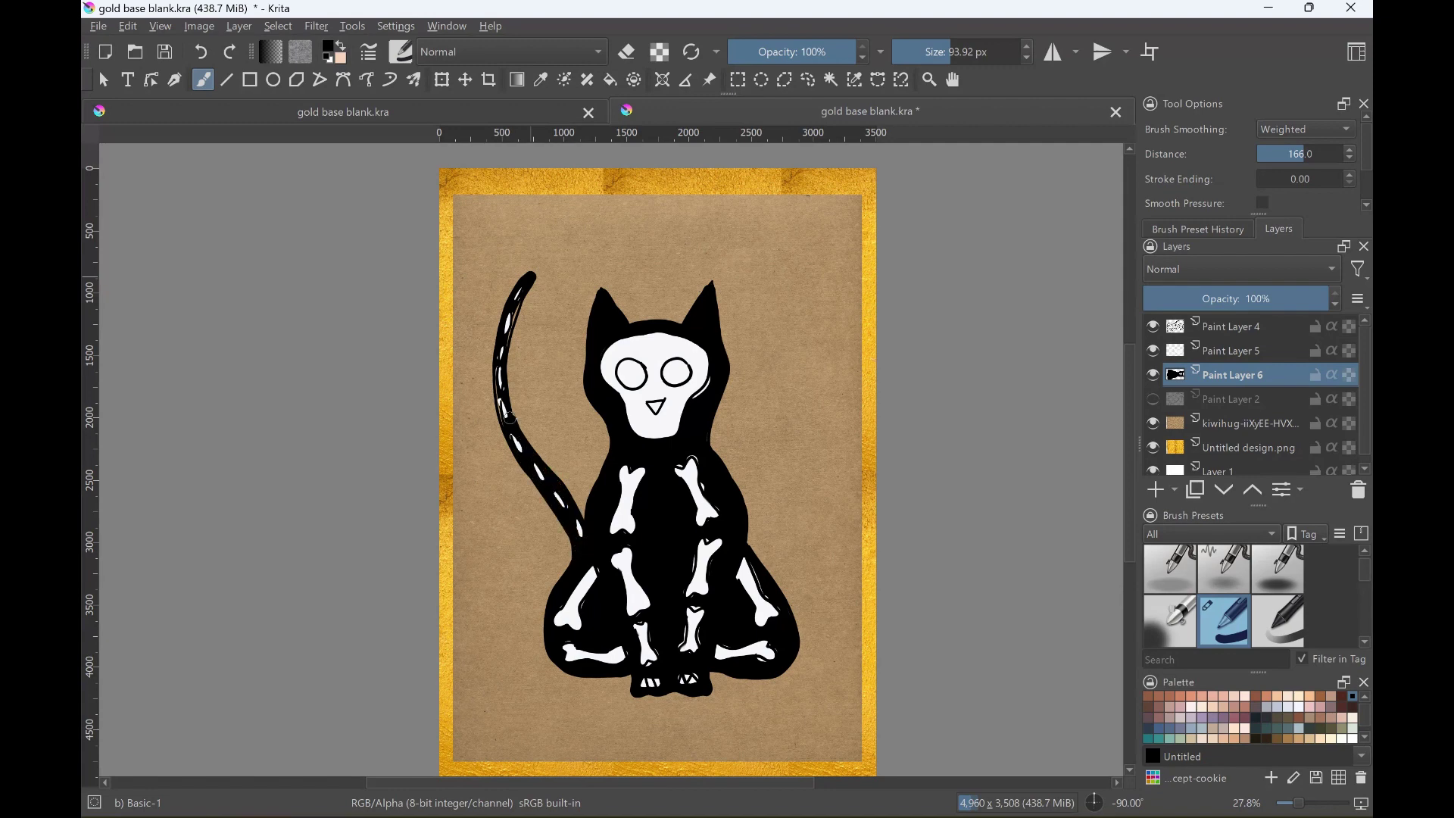
# - On the white bones layer, erase stray white along the skull, right arm and right leg bone
pyautogui.press('pageup')
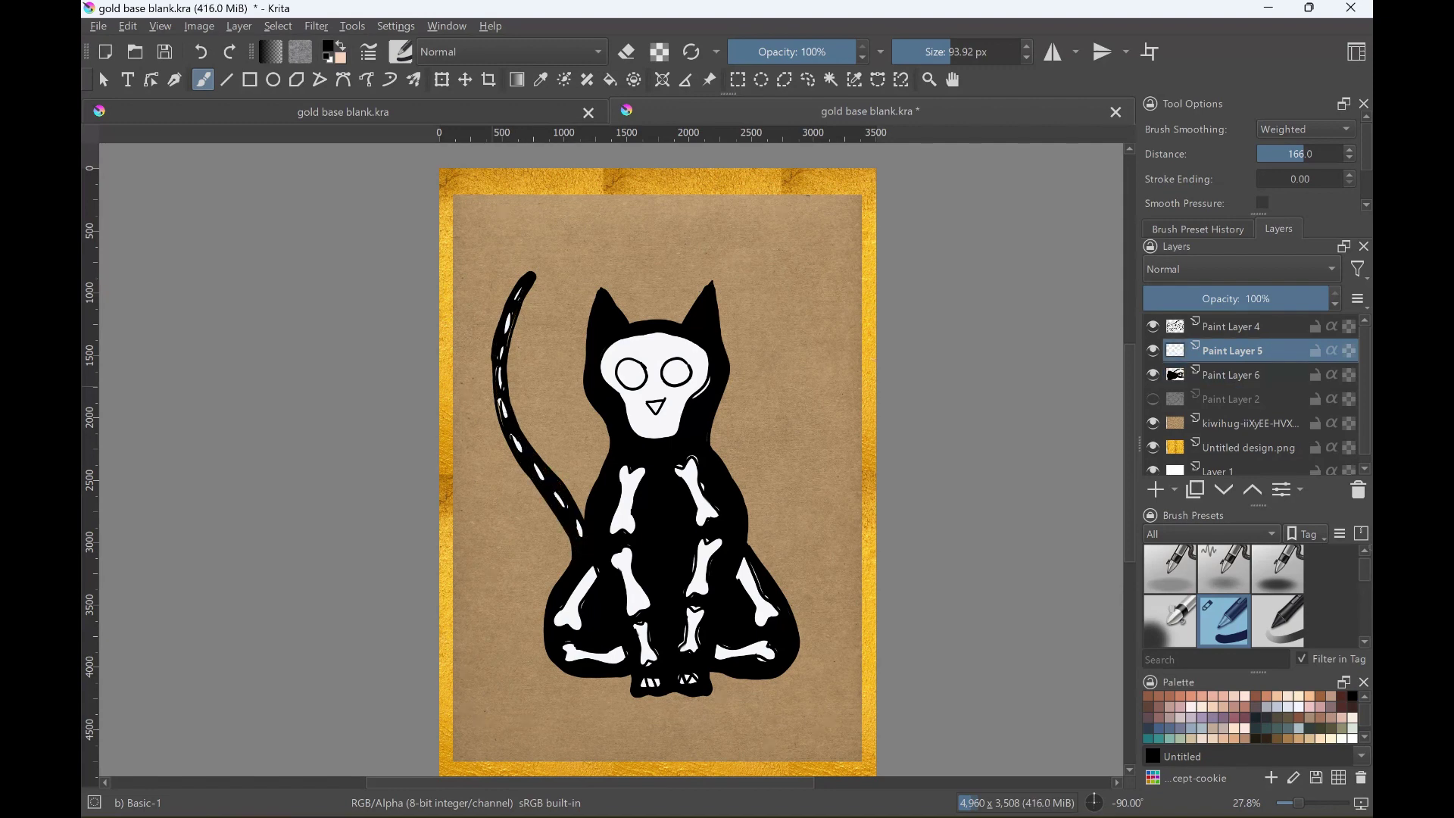
pyautogui.press('e')
pyautogui.moveTo(692, 402); pyautogui.dragTo(706, 377)
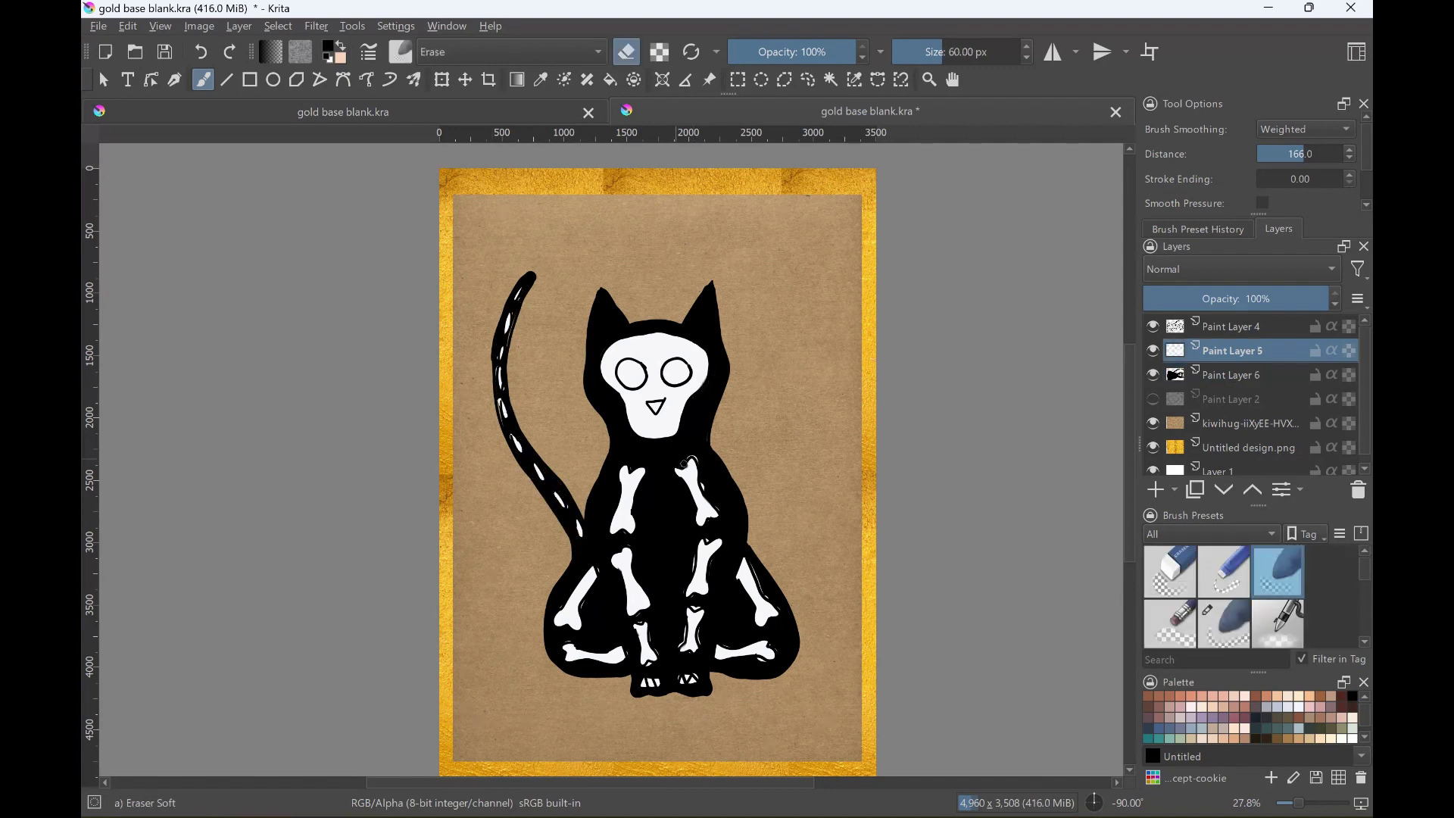
pyautogui.moveTo(686, 464); pyautogui.dragTo(702, 477)
pyautogui.moveTo(778, 557); pyautogui.dragTo(768, 596)
# - Fill both eye sockets solid black
pyautogui.moveTo(630, 368); pyautogui.dragTo(633, 378)
pyautogui.press('/')
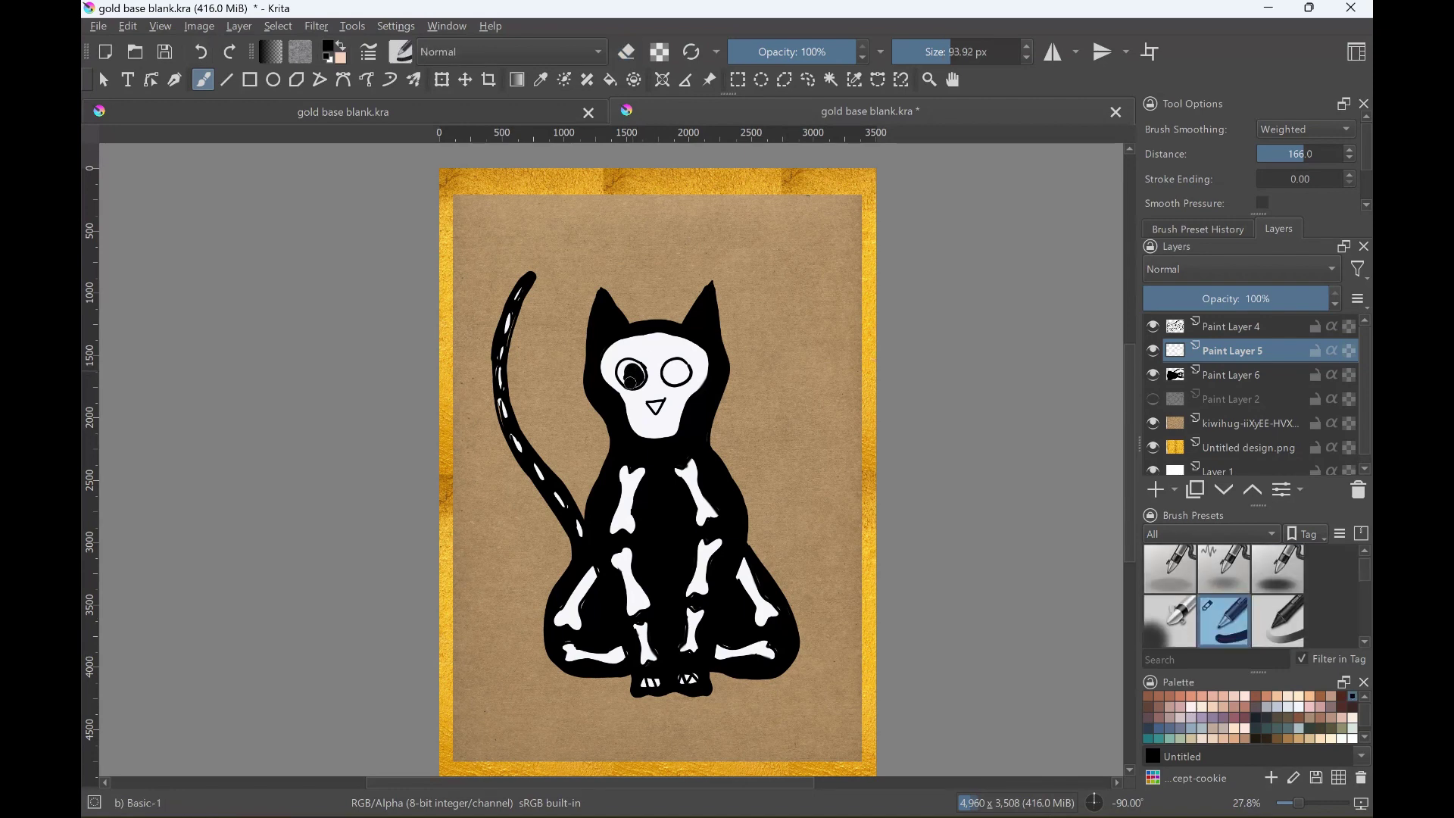
pyautogui.moveTo(632, 377)
pyautogui.mouseDown()
pyautogui.moveTo(685, 371)
pyautogui.moveTo(658, 403)
pyautogui.mouseUp()
pyautogui.press('[')
pyautogui.press('[')
pyautogui.press('[')
pyautogui.press('[')
# - Airbrush peach shading on the right arm bone and the skull's left and top edge
pyautogui.click(1278, 572)
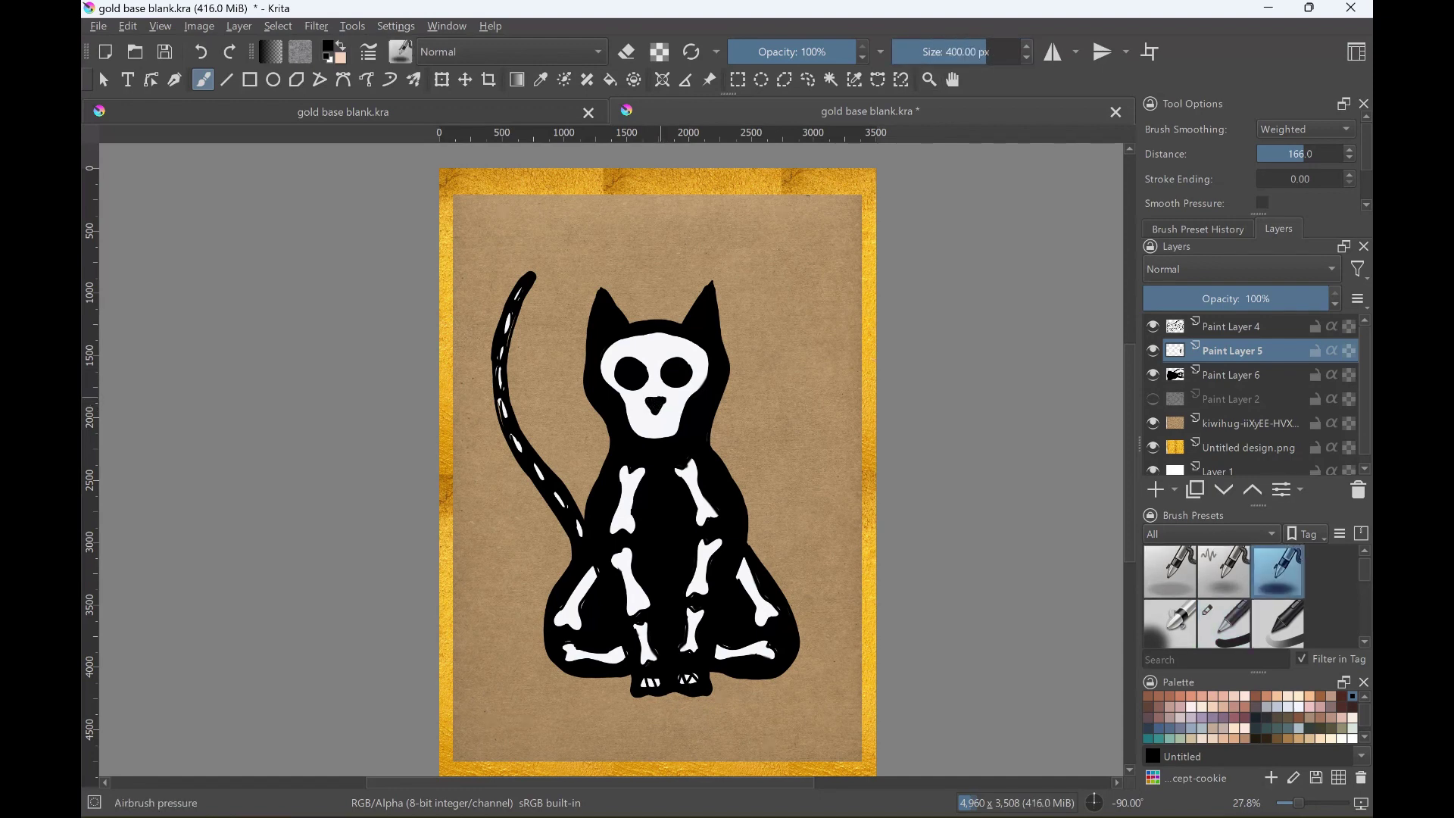
pyautogui.click(1309, 695)
pyautogui.moveTo(689, 471); pyautogui.dragTo(700, 510)
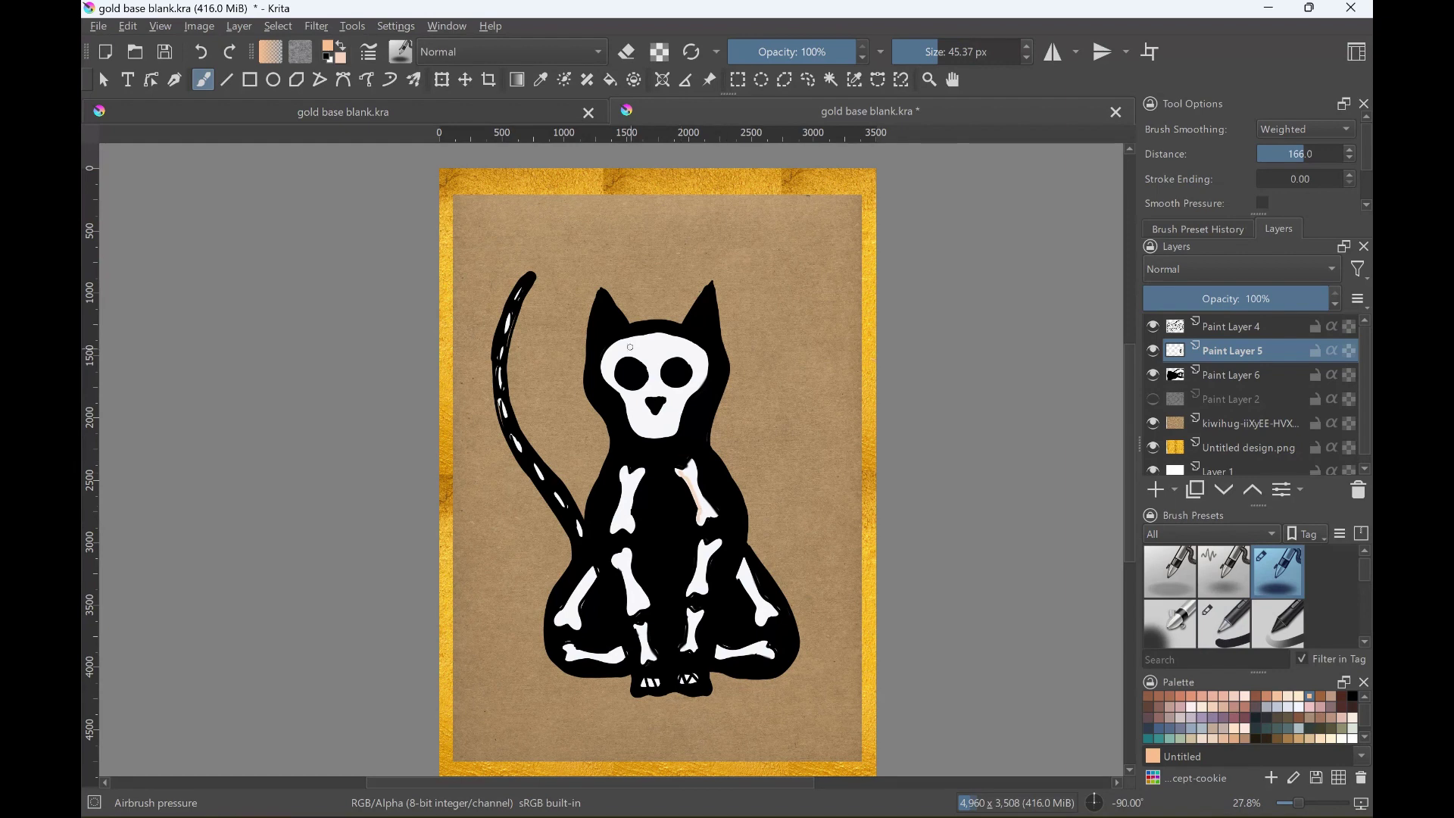
pyautogui.moveTo(608, 369)
pyautogui.mouseDown()
pyautogui.moveTo(679, 340)
pyautogui.moveTo(658, 334)
pyautogui.moveTo(704, 379)
pyautogui.moveTo(654, 437)
pyautogui.moveTo(615, 527)
pyautogui.moveTo(620, 606)
pyautogui.mouseUp()
pyautogui.press(']')
pyautogui.press(']')
pyautogui.press(']')
# - Shade the middle bones, both legs, feet and upper tail peach
pyautogui.moveTo(703, 547); pyautogui.dragTo(689, 606)
pyautogui.moveTo(594, 575)
pyautogui.mouseDown()
pyautogui.moveTo(565, 618)
pyautogui.moveTo(640, 659)
pyautogui.mouseUp()
pyautogui.moveTo(691, 614)
pyautogui.mouseDown()
pyautogui.moveTo(689, 644)
pyautogui.moveTo(723, 655)
pyautogui.mouseUp()
pyautogui.moveTo(746, 576); pyautogui.dragTo(761, 625)
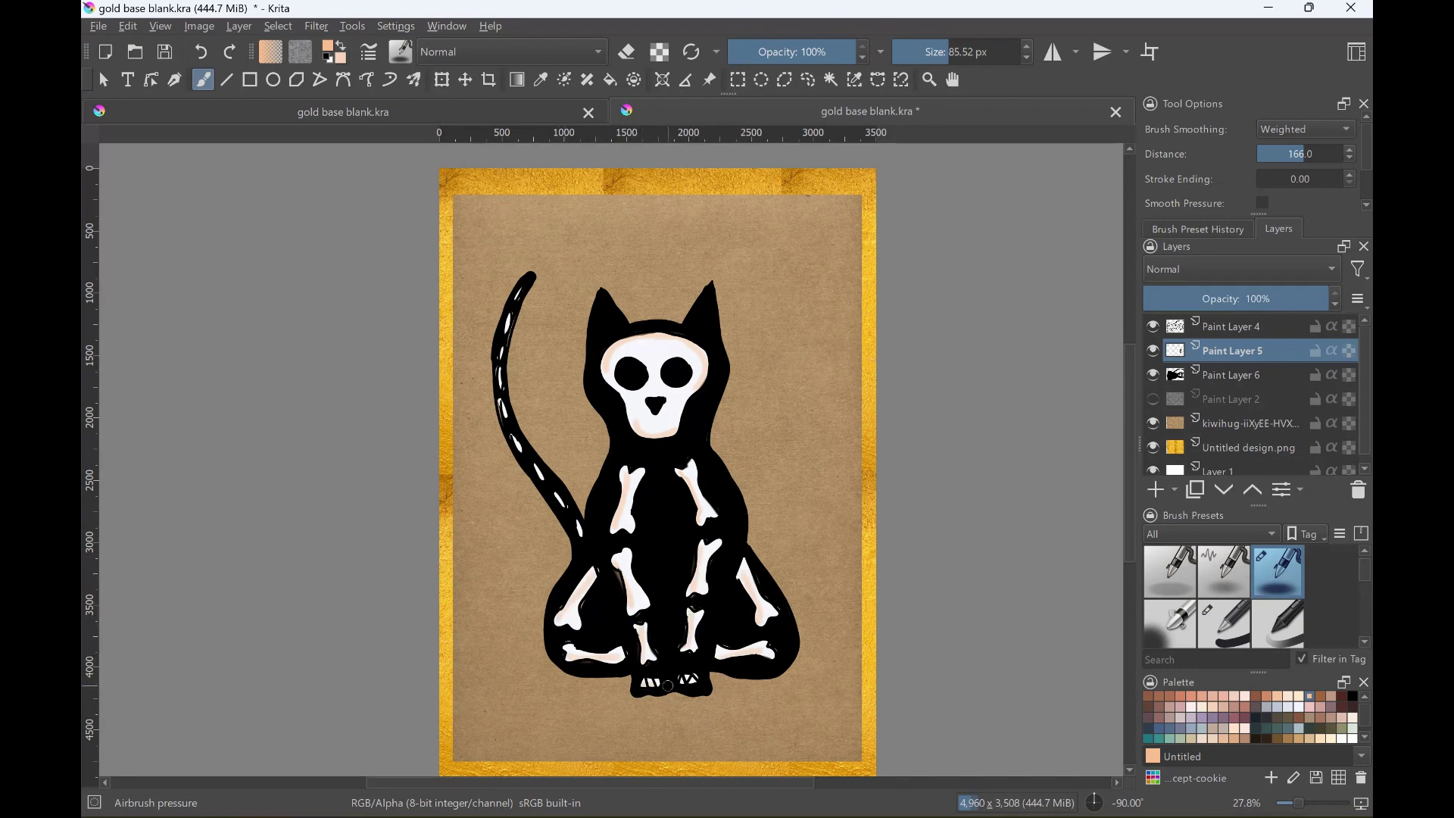
pyautogui.moveTo(523, 294); pyautogui.dragTo(511, 322)
# - Add a faint white haze around the skull with a noisy airbrush
pyautogui.click(1224, 572)
pyautogui.click(1352, 729)
pyautogui.moveTo(603, 352)
pyautogui.mouseDown()
pyautogui.moveTo(612, 409)
pyautogui.moveTo(606, 329)
pyautogui.moveTo(649, 333)
pyautogui.moveTo(686, 409)
pyautogui.moveTo(640, 454)
pyautogui.mouseUp()
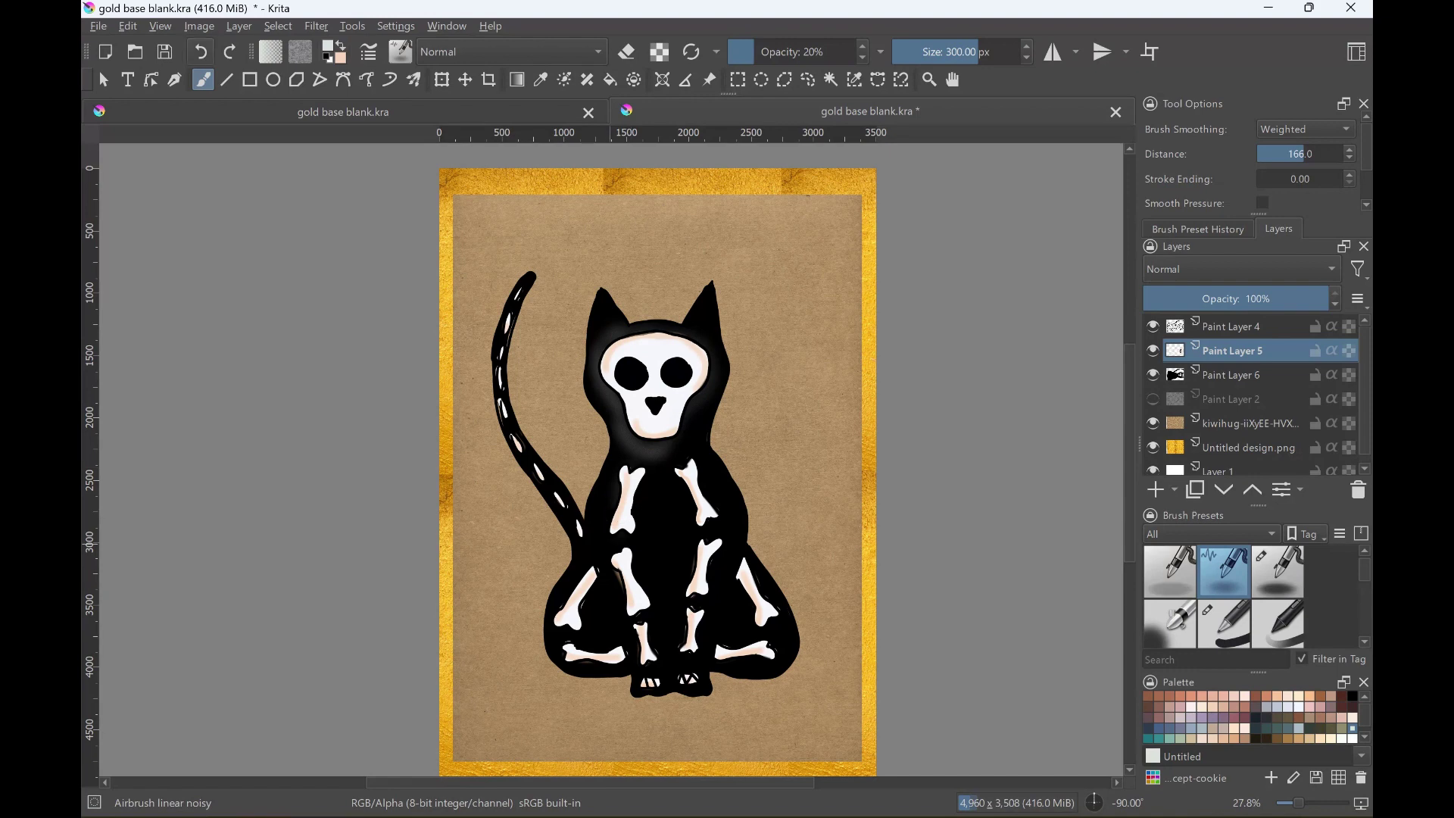
# - Undo the white haze and shade grey around the skull with a small soft airbrush
pyautogui.hotkey('ctrl', 'z')
pyautogui.hotkey('ctrl', 'z')
pyautogui.click(1171, 621)
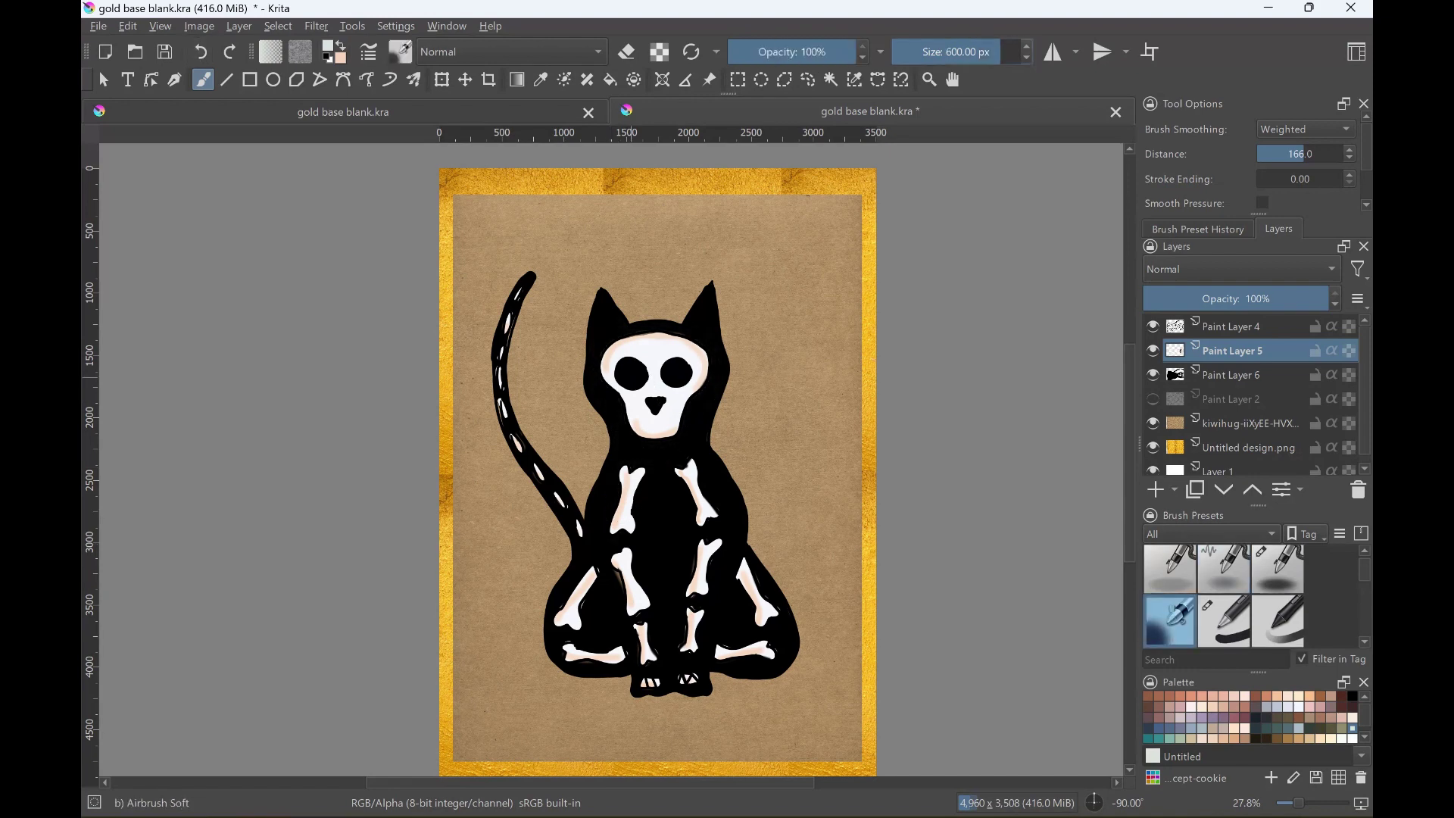
pyautogui.moveTo(636, 395)
pyautogui.mouseDown()
pyautogui.moveTo(622, 394)
pyautogui.moveTo(652, 447)
pyautogui.moveTo(708, 375)
pyautogui.moveTo(602, 376)
pyautogui.moveTo(655, 328)
pyautogui.moveTo(712, 401)
pyautogui.mouseUp()
pyautogui.moveTo(621, 468)
pyautogui.mouseDown()
pyautogui.moveTo(606, 537)
pyautogui.moveTo(638, 496)
pyautogui.moveTo(627, 462)
pyautogui.moveTo(715, 523)
pyautogui.moveTo(676, 460)
pyautogui.mouseUp()
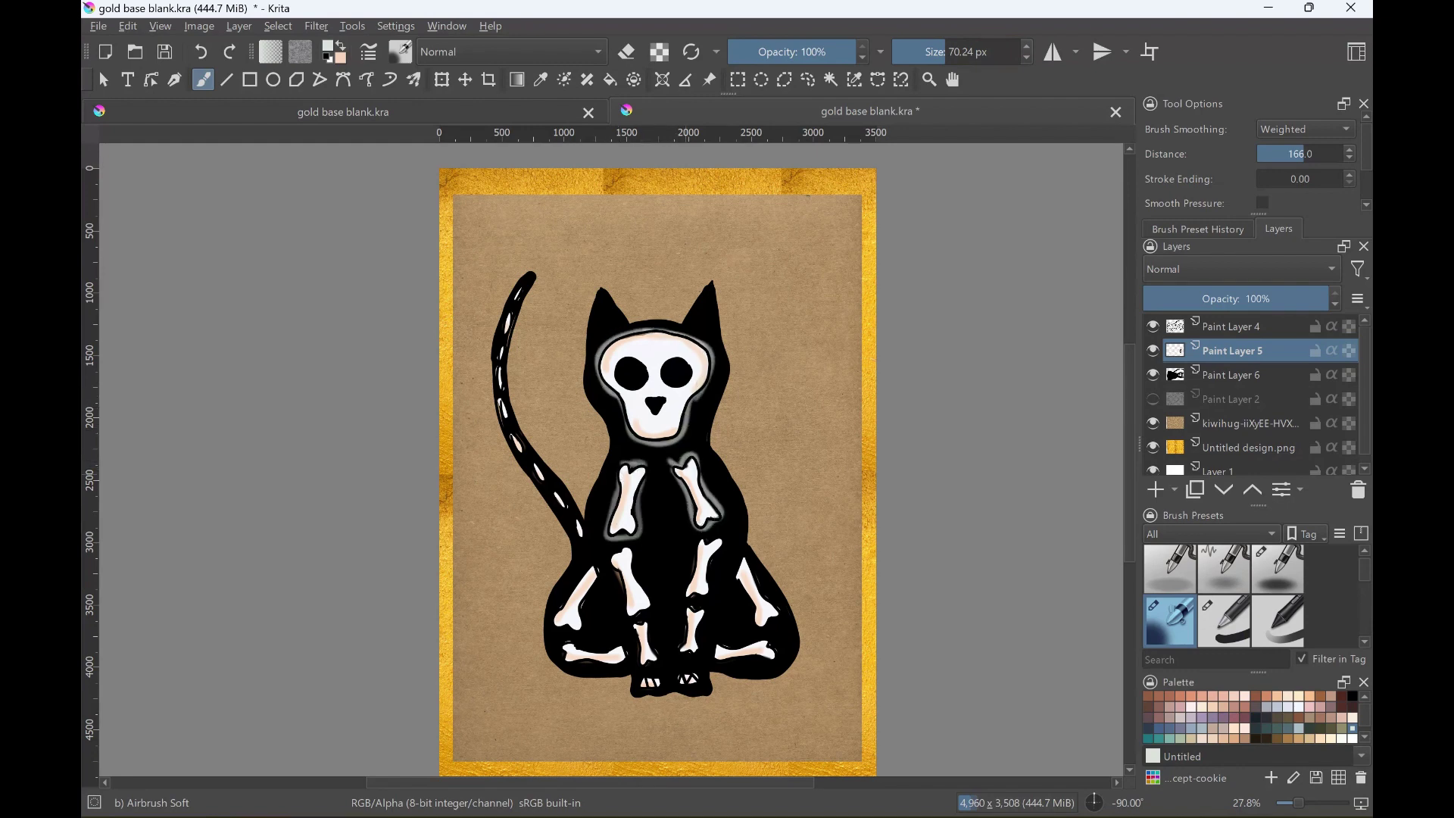
# - Airbrush soft grey around the lower middle bones, both leg bones and the foot bones
pyautogui.moveTo(627, 614)
pyautogui.mouseDown()
pyautogui.moveTo(609, 557)
pyautogui.moveTo(640, 550)
pyautogui.moveTo(649, 615)
pyautogui.moveTo(720, 543)
pyautogui.moveTo(636, 661)
pyautogui.mouseUp()
pyautogui.moveTo(691, 615); pyautogui.dragTo(698, 642)
pyautogui.moveTo(735, 574)
pyautogui.mouseDown()
pyautogui.moveTo(753, 609)
pyautogui.moveTo(719, 598)
pyautogui.mouseUp()
pyautogui.moveTo(591, 542); pyautogui.dragTo(617, 617)
pyautogui.moveTo(746, 534); pyautogui.dragTo(727, 594)
pyautogui.moveTo(560, 629)
pyautogui.mouseDown()
pyautogui.moveTo(584, 572)
pyautogui.moveTo(565, 624)
pyautogui.mouseUp()
pyautogui.moveTo(559, 643); pyautogui.dragTo(610, 671)
pyautogui.moveTo(723, 640); pyautogui.dragTo(718, 657)
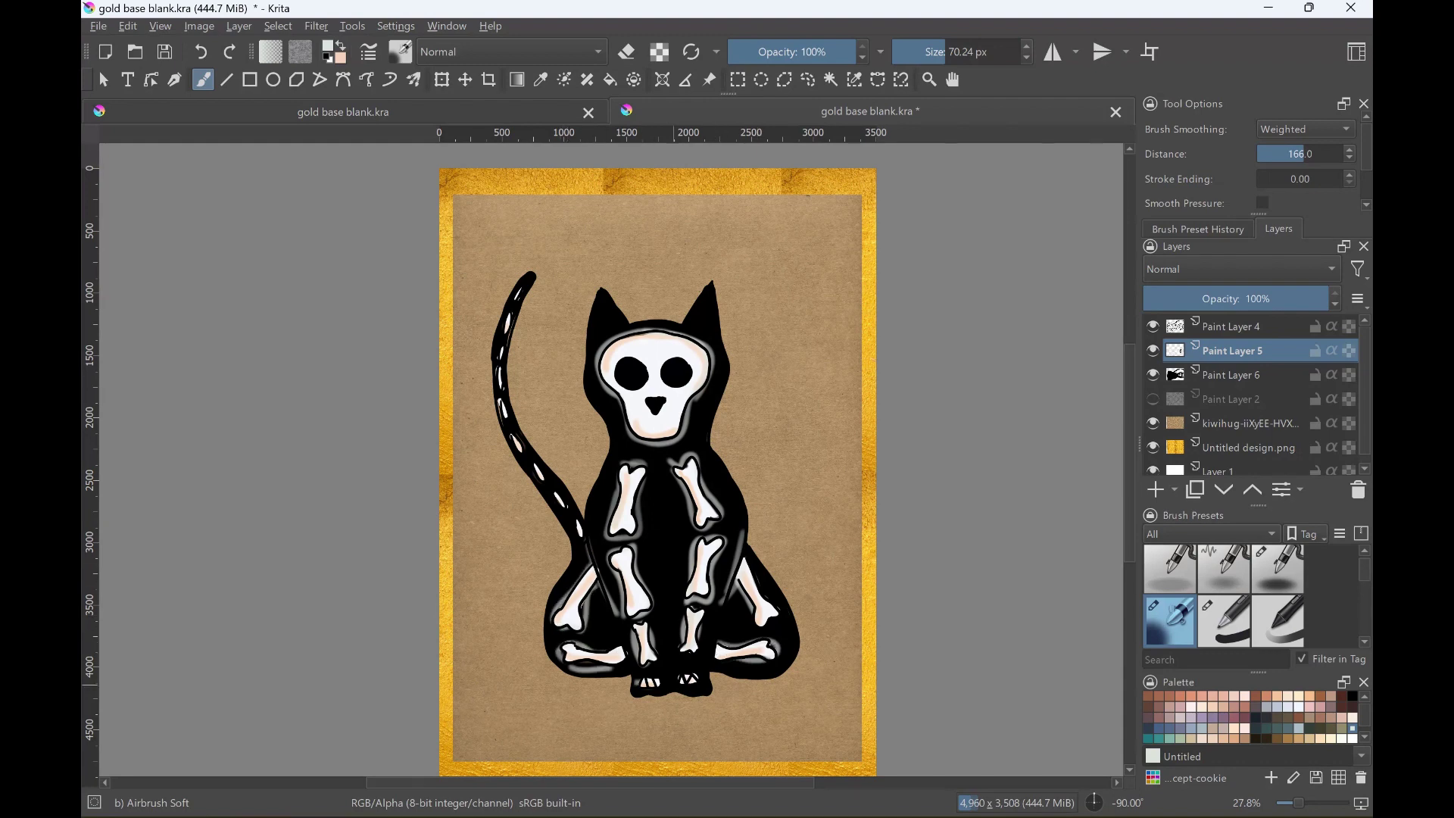
# - Add grey shading along the tail and inside both ears, then show only the line art
pyautogui.moveTo(530, 279)
pyautogui.mouseDown()
pyautogui.moveTo(502, 341)
pyautogui.moveTo(528, 462)
pyautogui.moveTo(579, 547)
pyautogui.mouseUp()
pyautogui.moveTo(595, 321); pyautogui.dragTo(603, 299)
pyautogui.moveTo(710, 325); pyautogui.dragTo(707, 299)
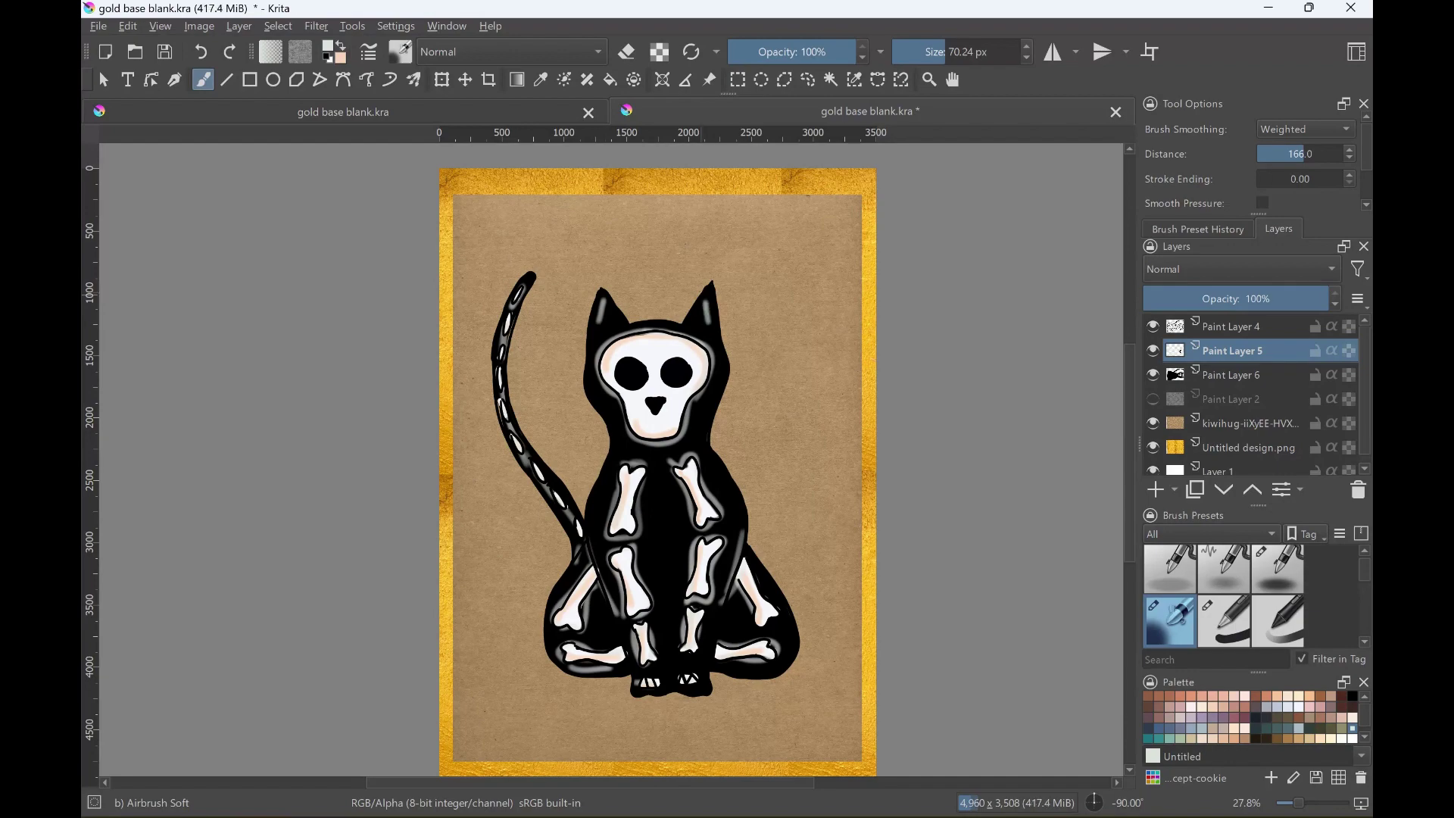
pyautogui.moveTo(1153, 350)
pyautogui.mouseDown()
pyautogui.moveTo(1152, 470)
pyautogui.moveTo(1153, 349)
pyautogui.mouseUp()
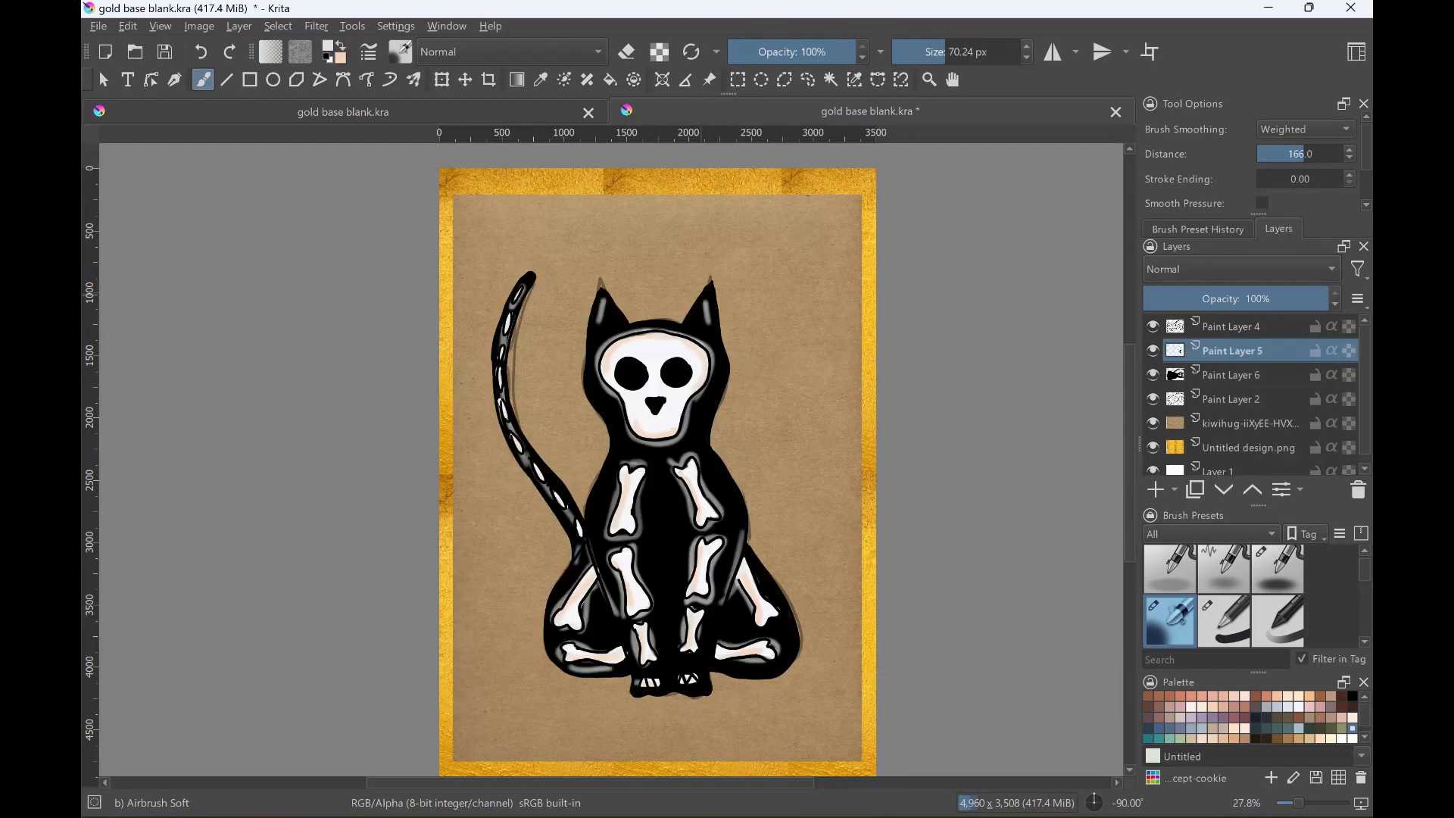